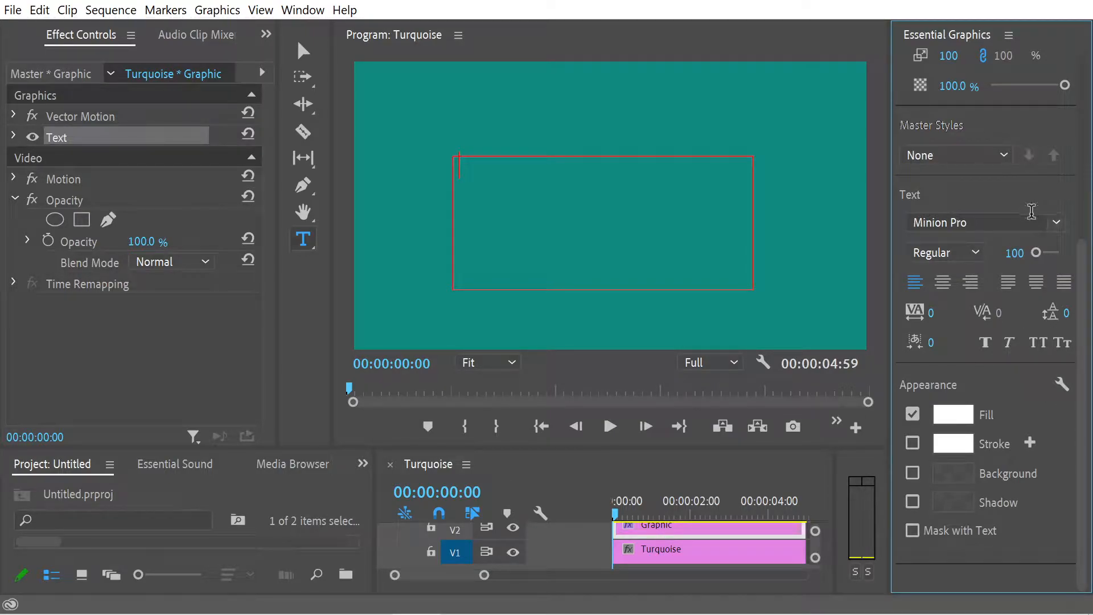
Step: Change the font of the empty text box to Courier Std
left_click(1056, 222)
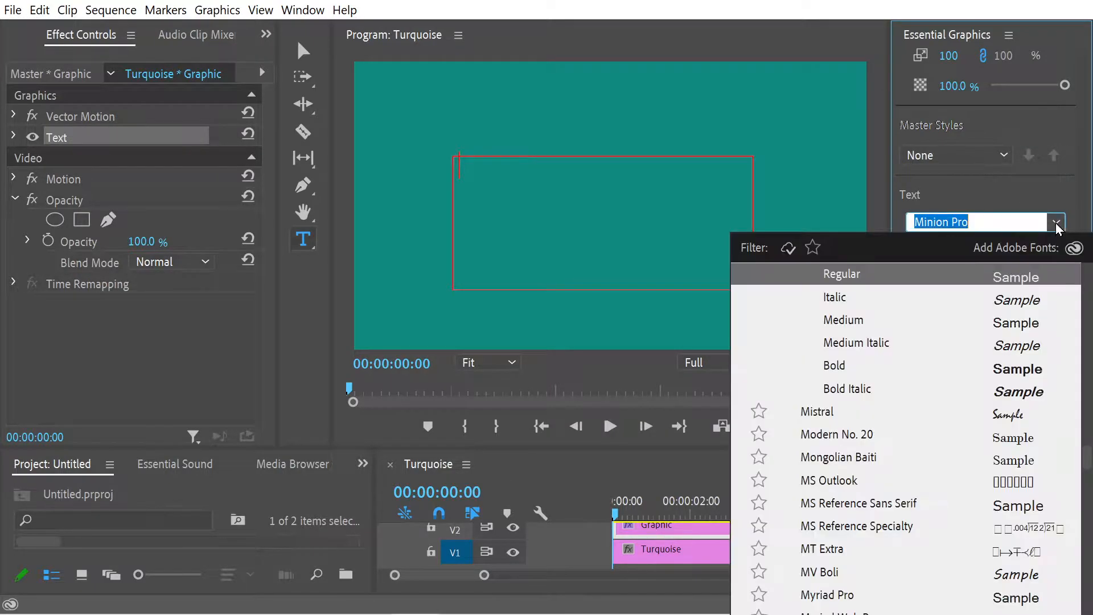
scroll(974, 353, "down", 15)
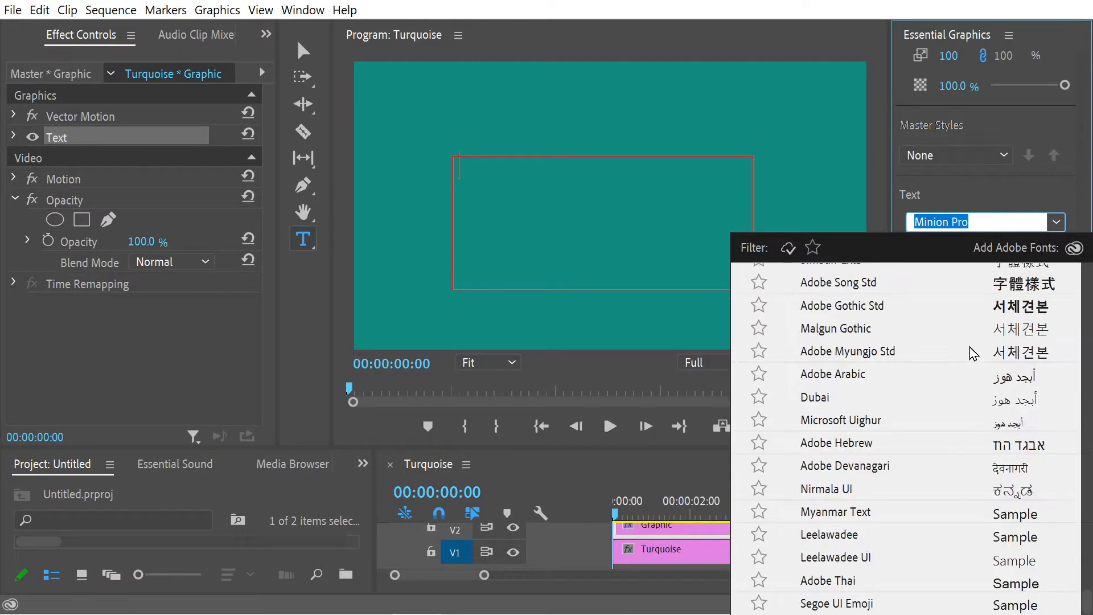
scroll(973, 352, "up", 20)
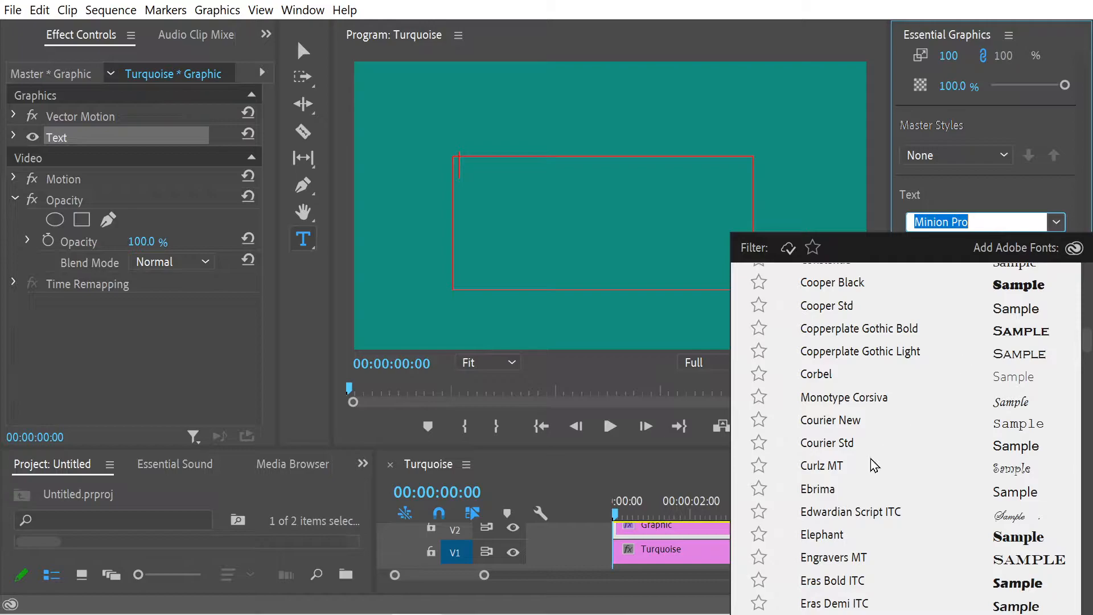
left_click(841, 443)
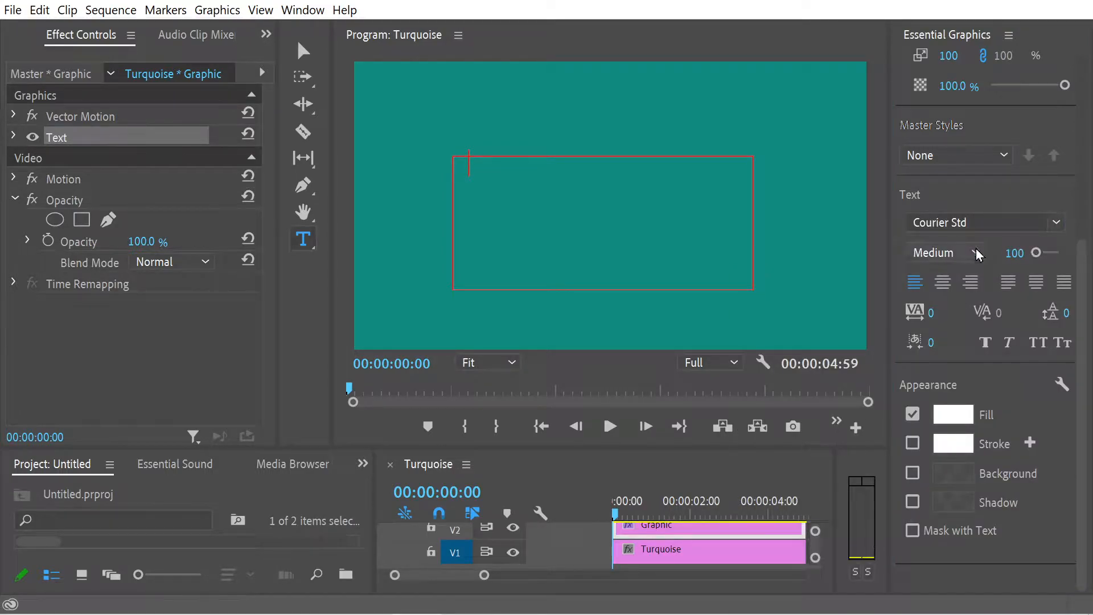
Step: Enlarge the font size to 705 and enter the word "Text" in the text box
left_click_drag(1037, 252, 1048, 252)
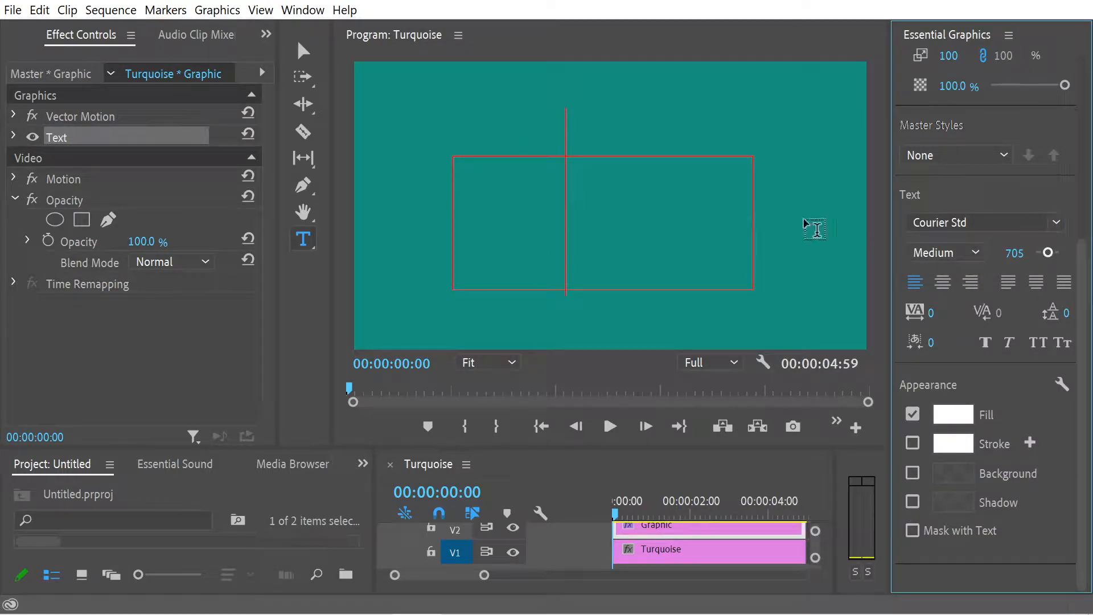
left_click(672, 229)
type("Te")
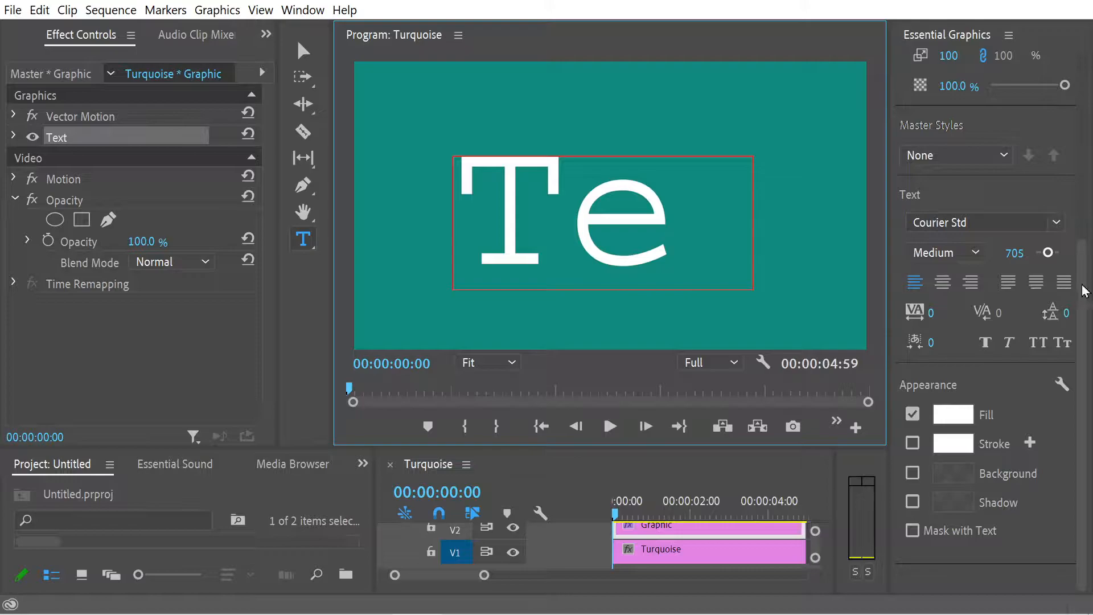
Step: Set the font size of the whole text to 500 and add a "t" at its end
key("ctrl+a")
left_click(1009, 251)
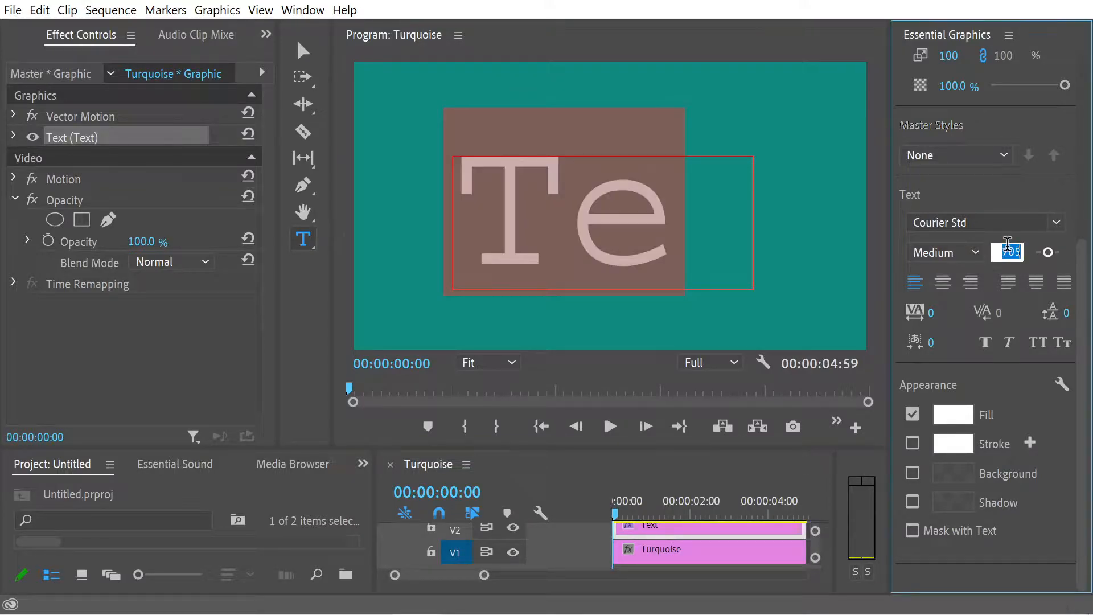
type("500")
key("Return")
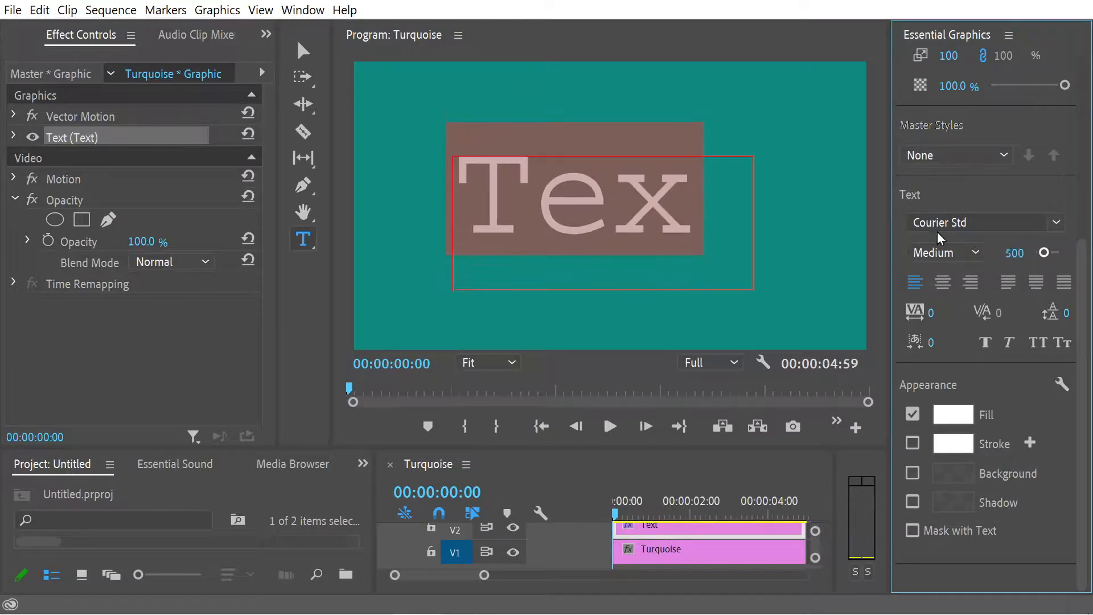
left_click(675, 220)
left_click(693, 209)
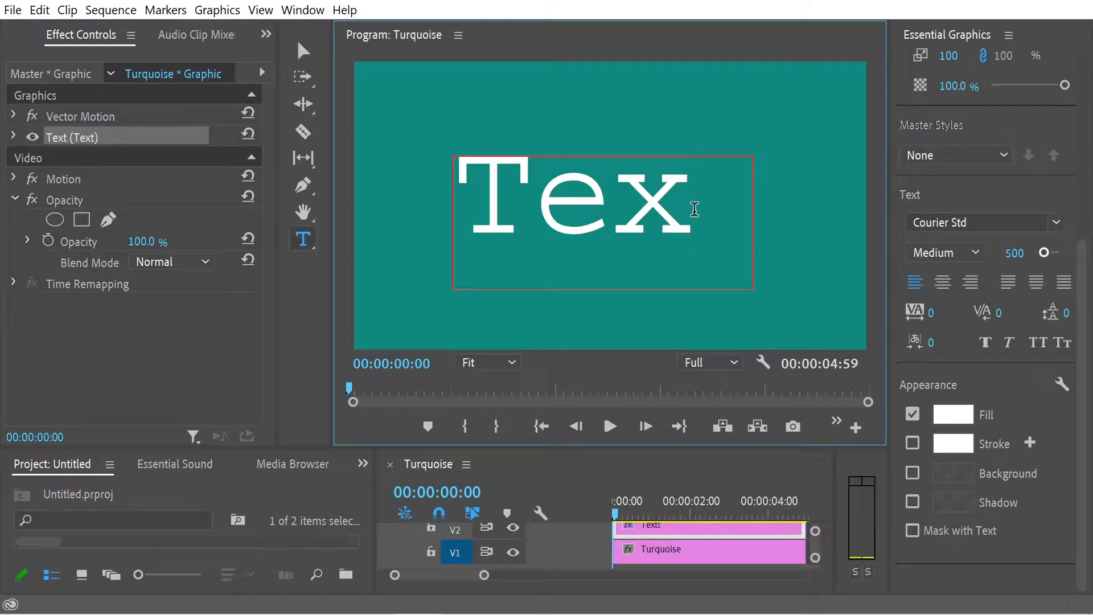
type("t")
Step: Set the font size of the whole text to 400
key("ctrl+a")
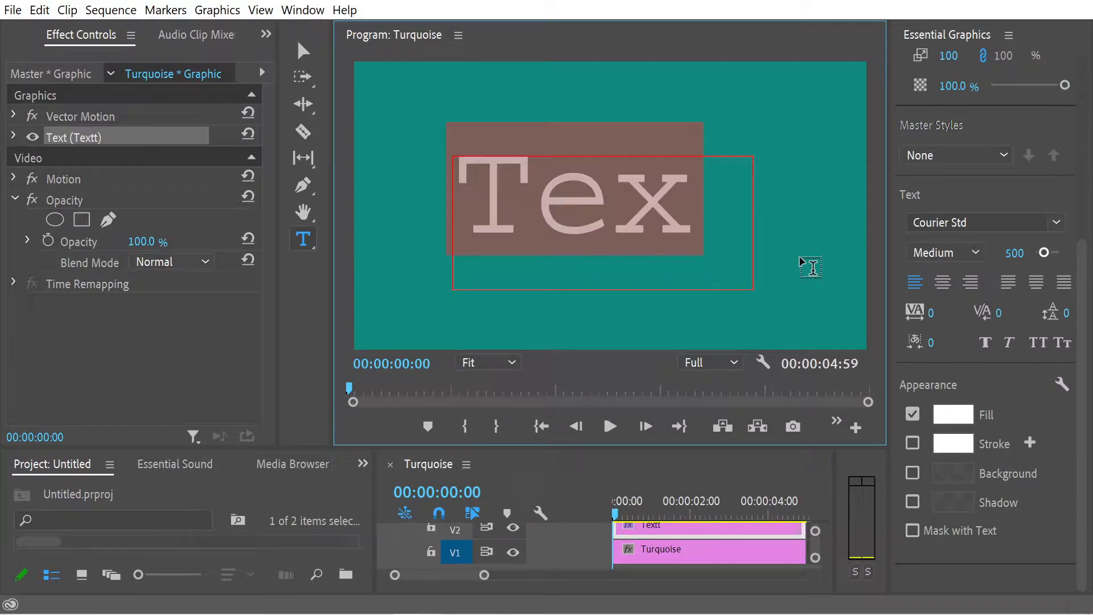
left_click(1015, 253)
type("40")
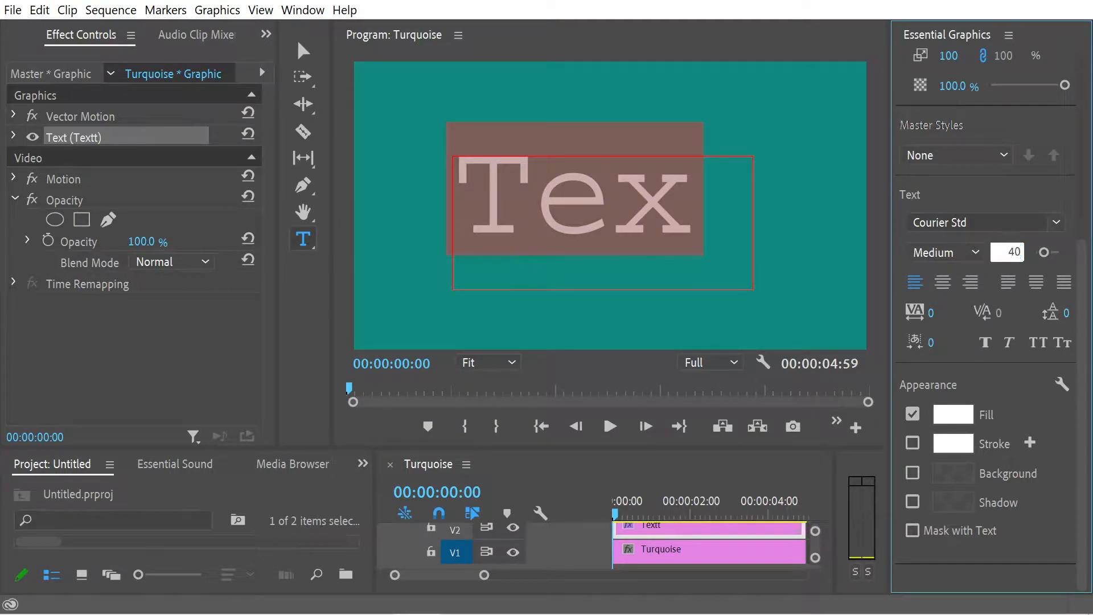
key("Return")
left_click(721, 238)
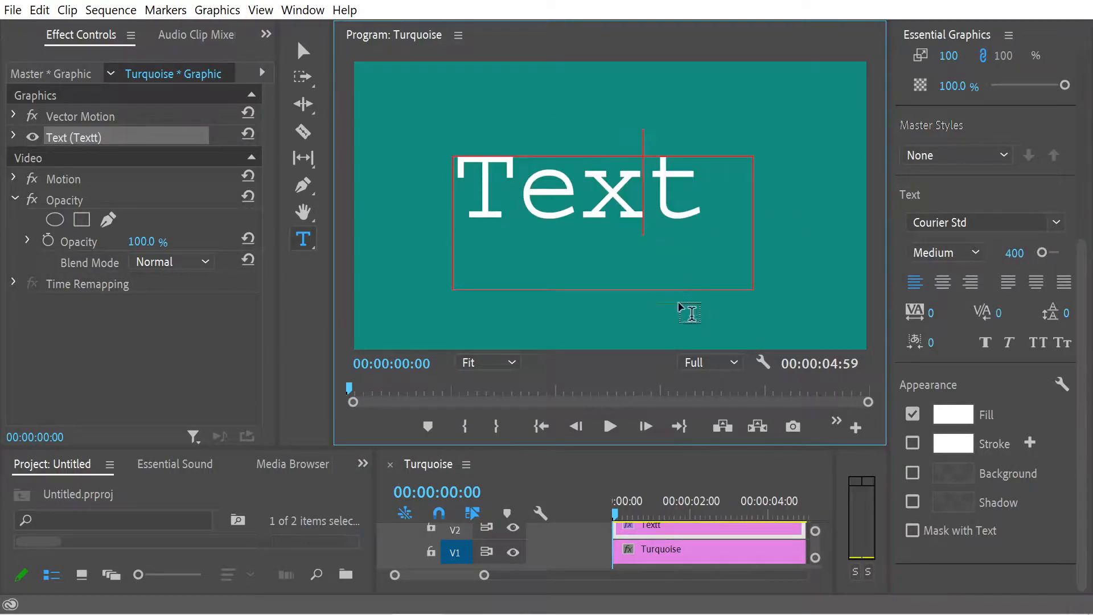
Step: Shrink the text box to fit closely around the word and move its anchor point to the box's centre
left_click(303, 51)
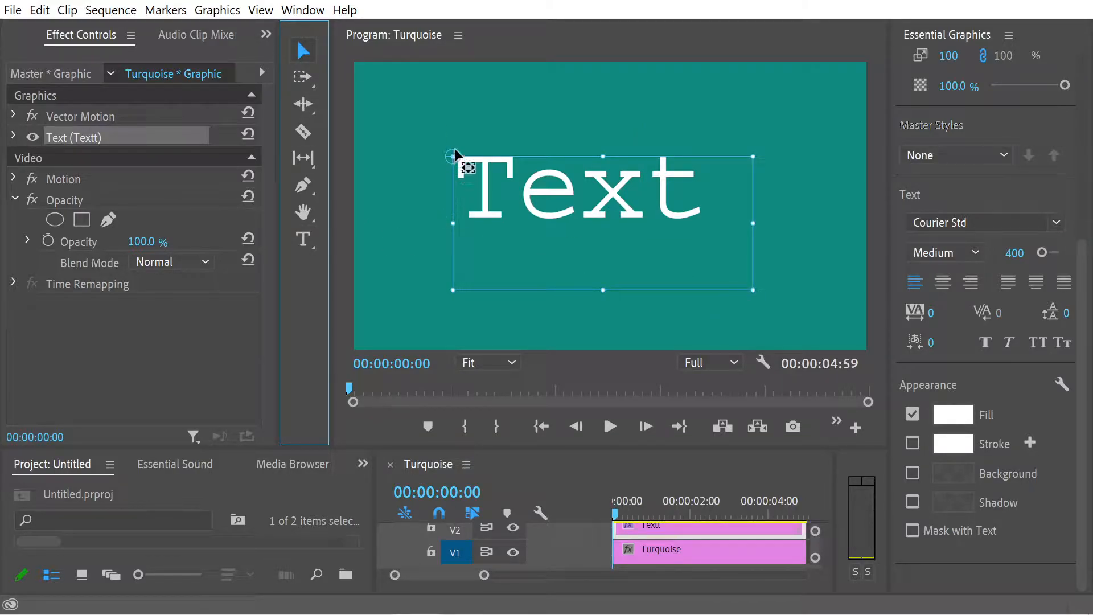
left_click_drag(453, 157, 602, 228)
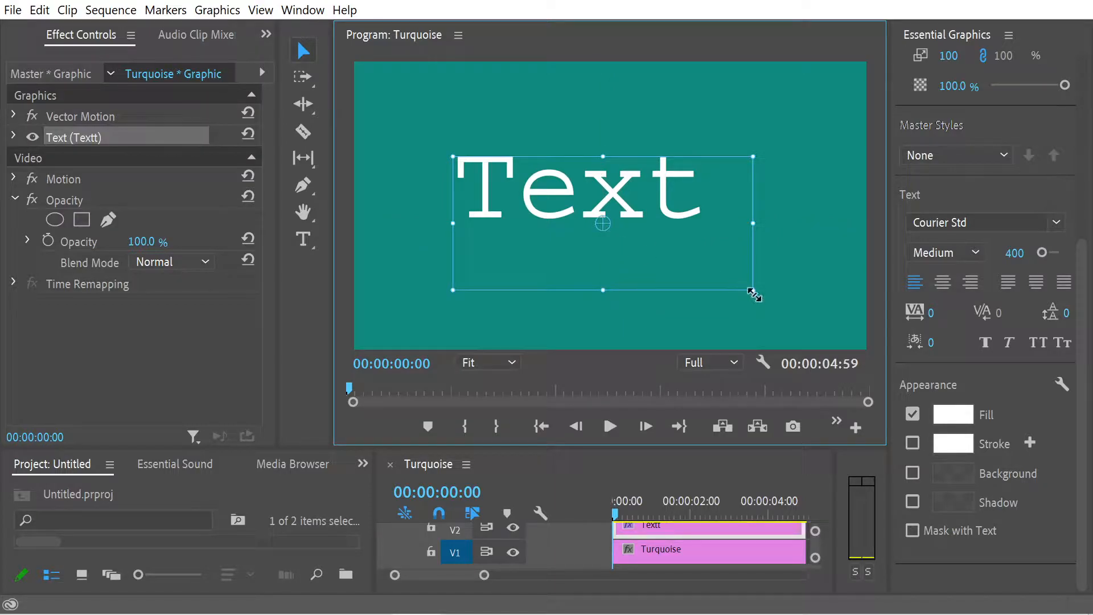
left_click_drag(754, 295, 718, 245)
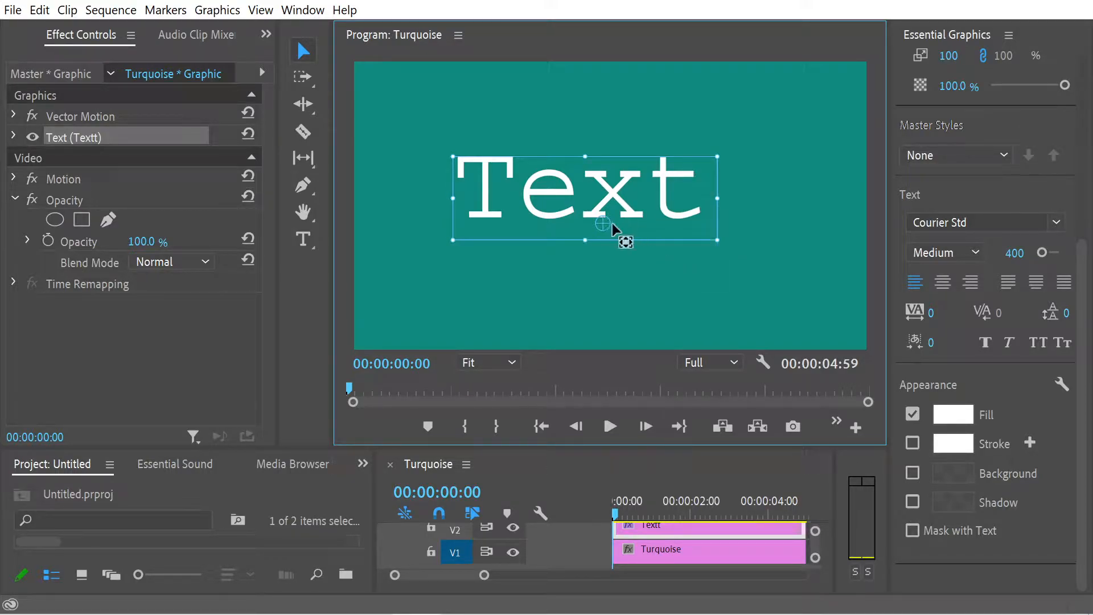
left_click_drag(602, 227, 589, 198)
left_click_drag(587, 235, 587, 198)
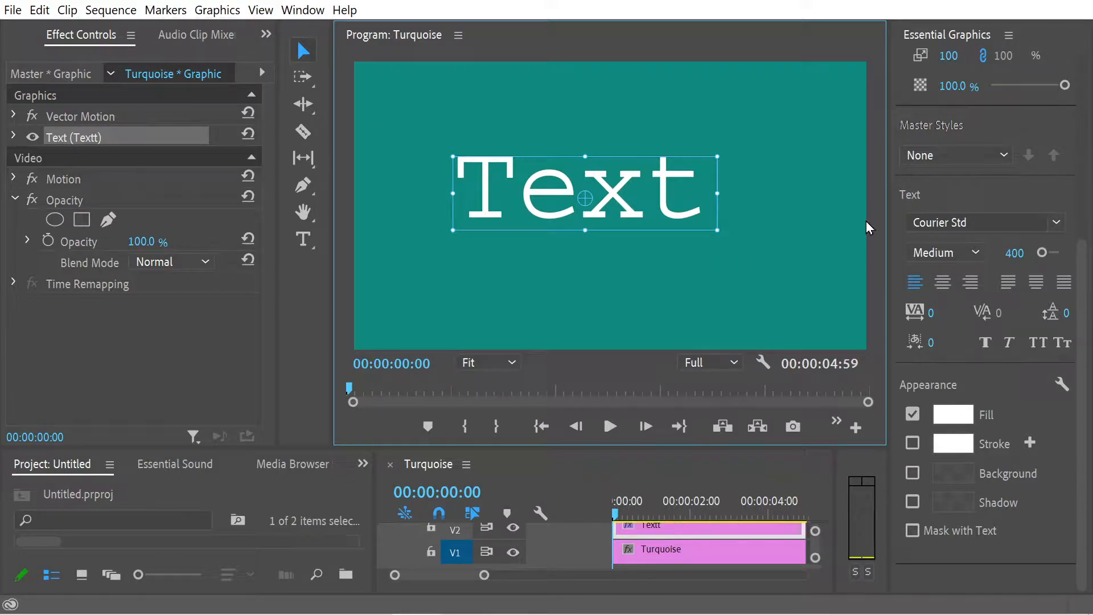
Step: Centre-align the paragraph and centre the text layer vertically and horizontally in the video frame
left_click(942, 283)
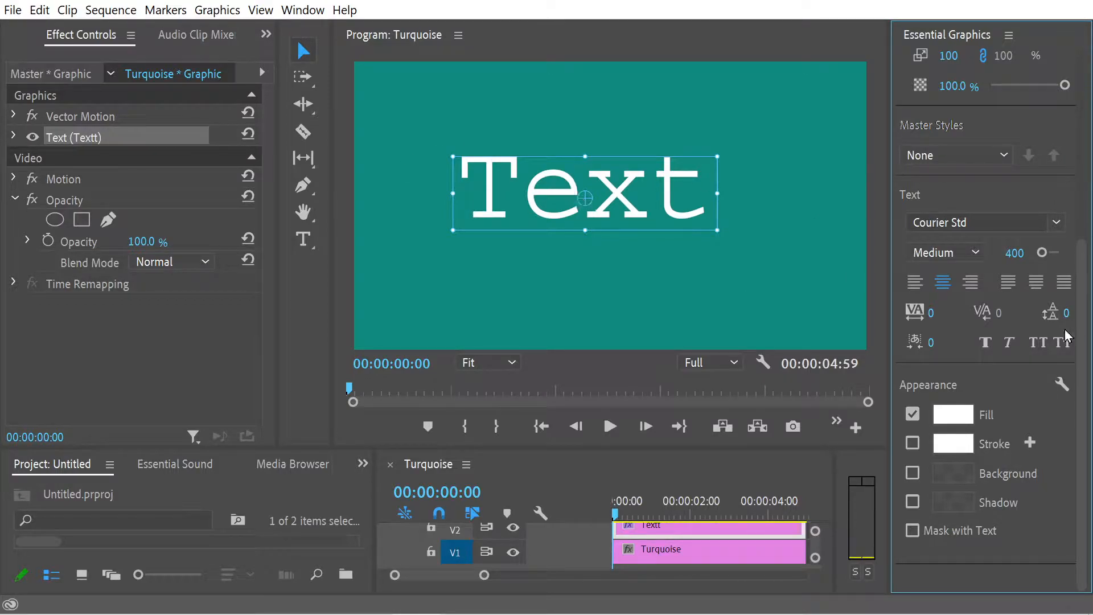
left_click_drag(1086, 335, 1062, 122)
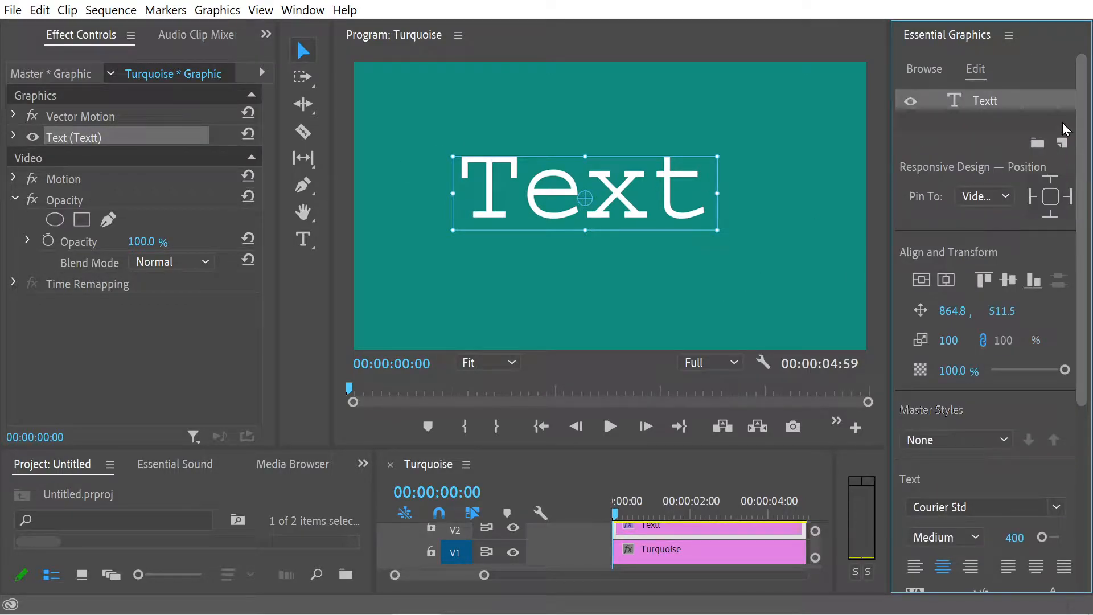
left_click(922, 282)
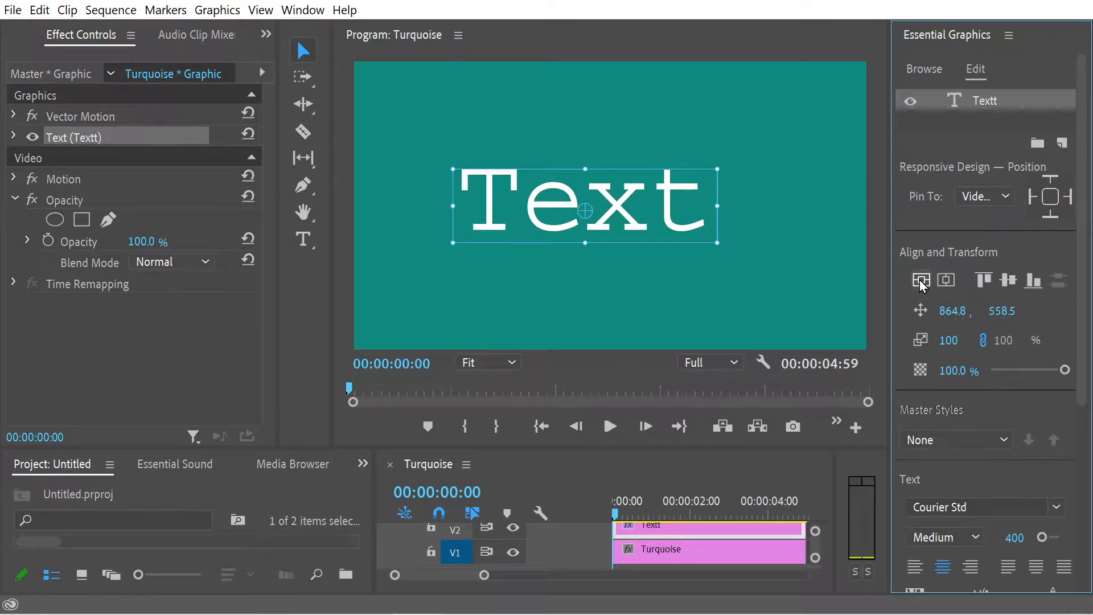
left_click(946, 280)
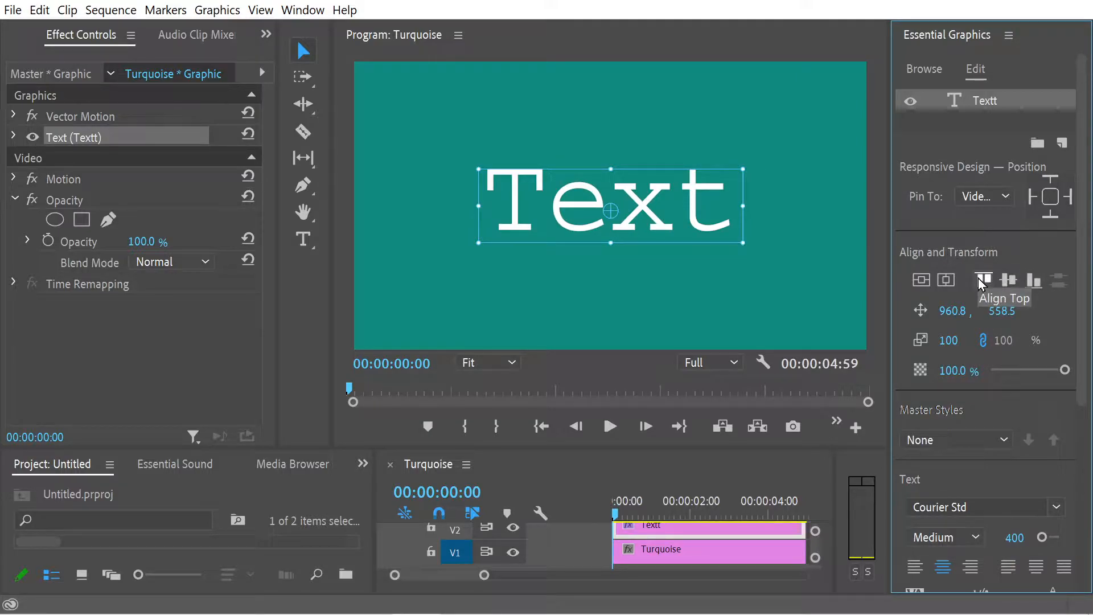
left_click(1033, 281)
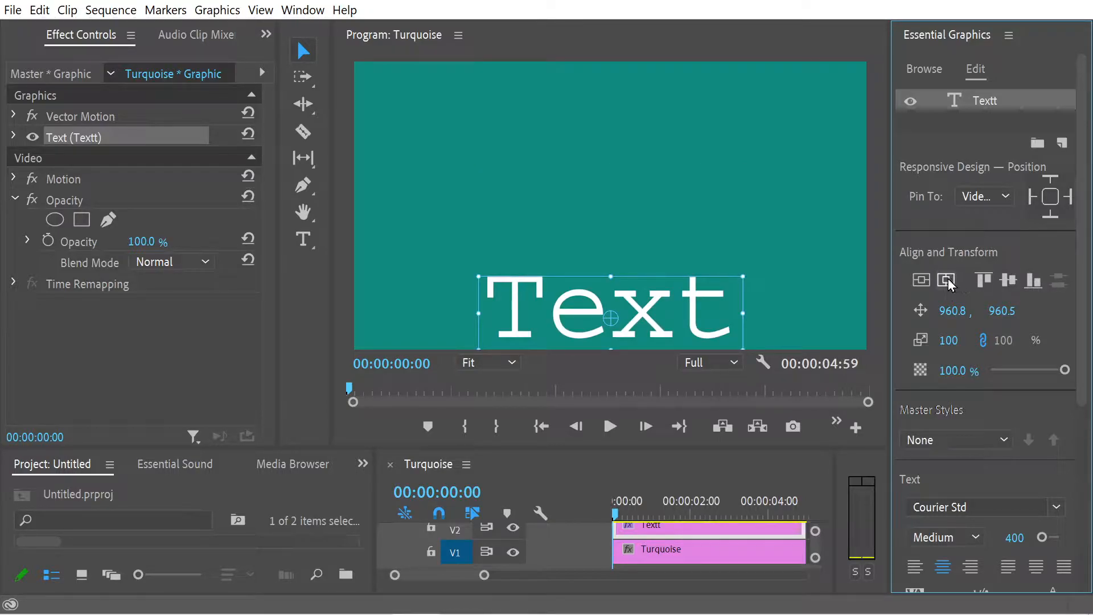
left_click(1008, 279)
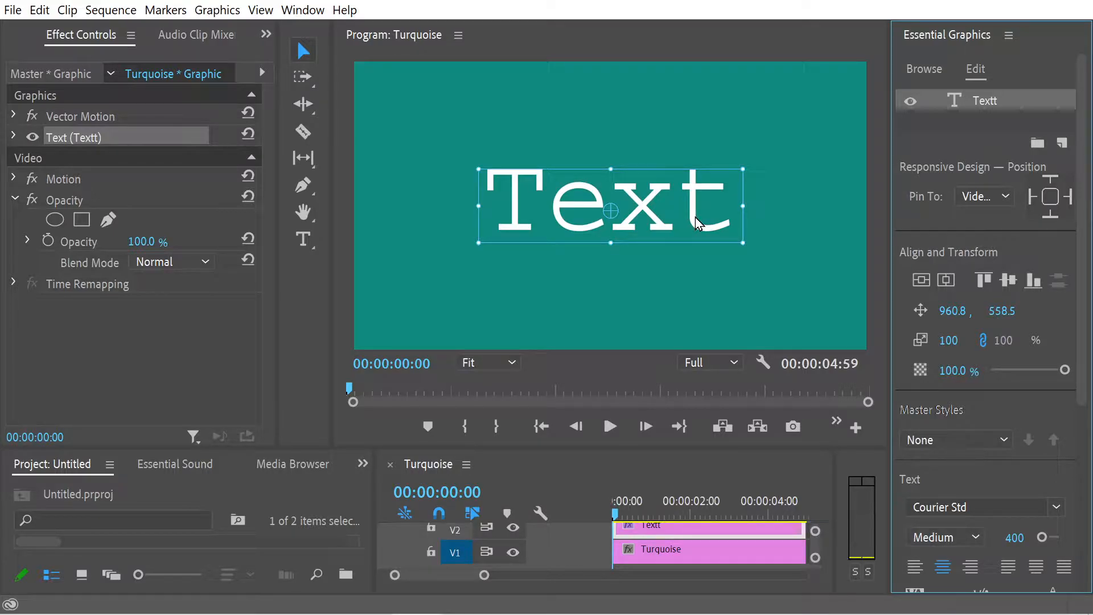
Step: Enlarge the program preview slightly and remove the surplus "t" so the text layer reads "Text"
left_click_drag(578, 447, 578, 461)
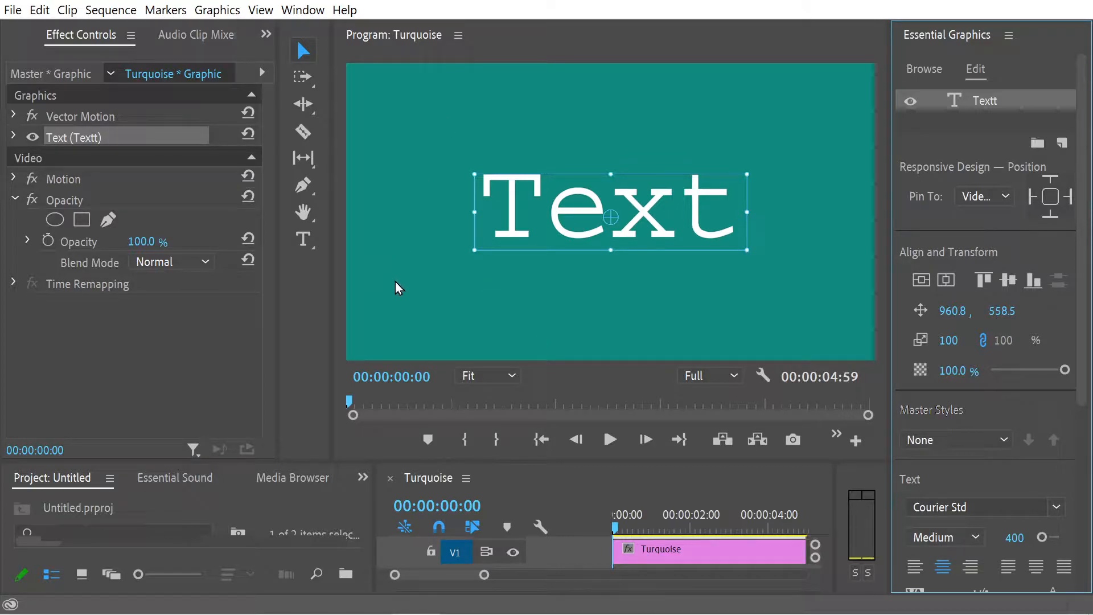
right_click(1001, 108)
left_click(1000, 114)
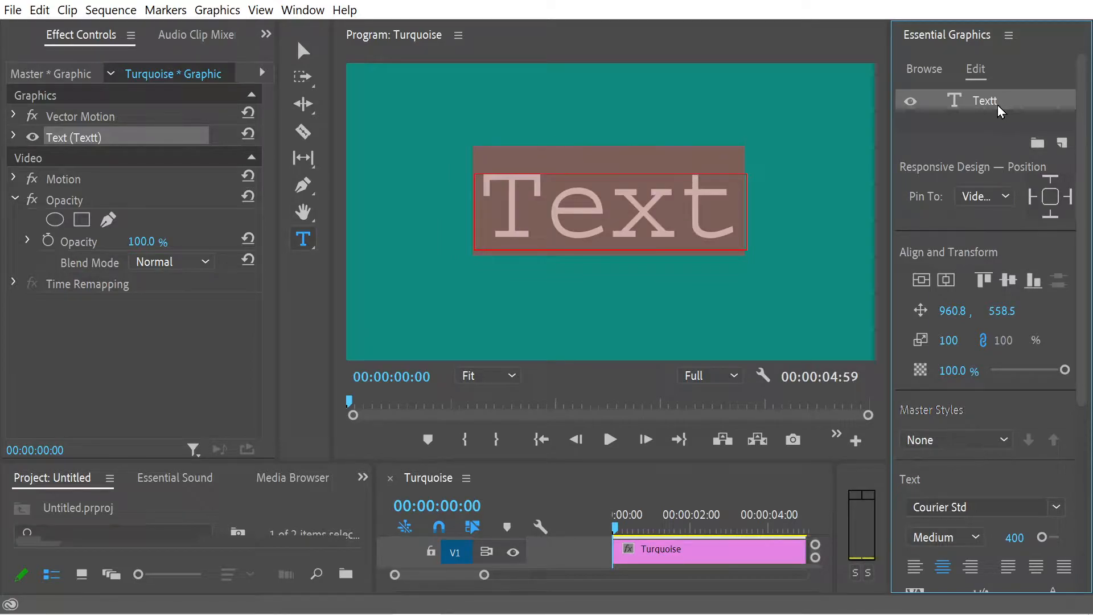
left_click(695, 208)
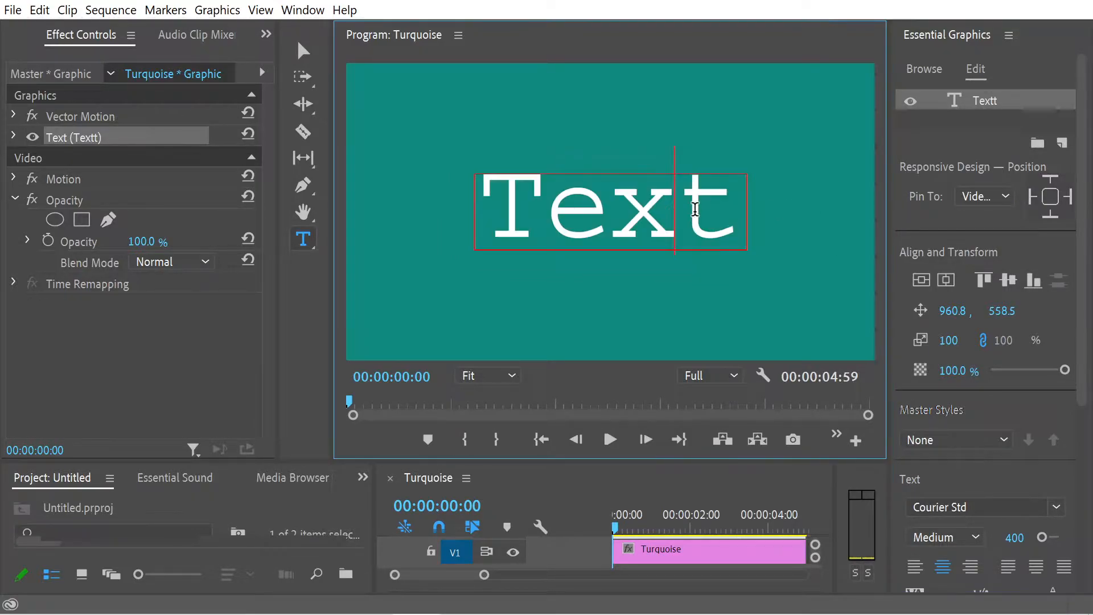
left_click(735, 200)
key("Left")
left_click(947, 122)
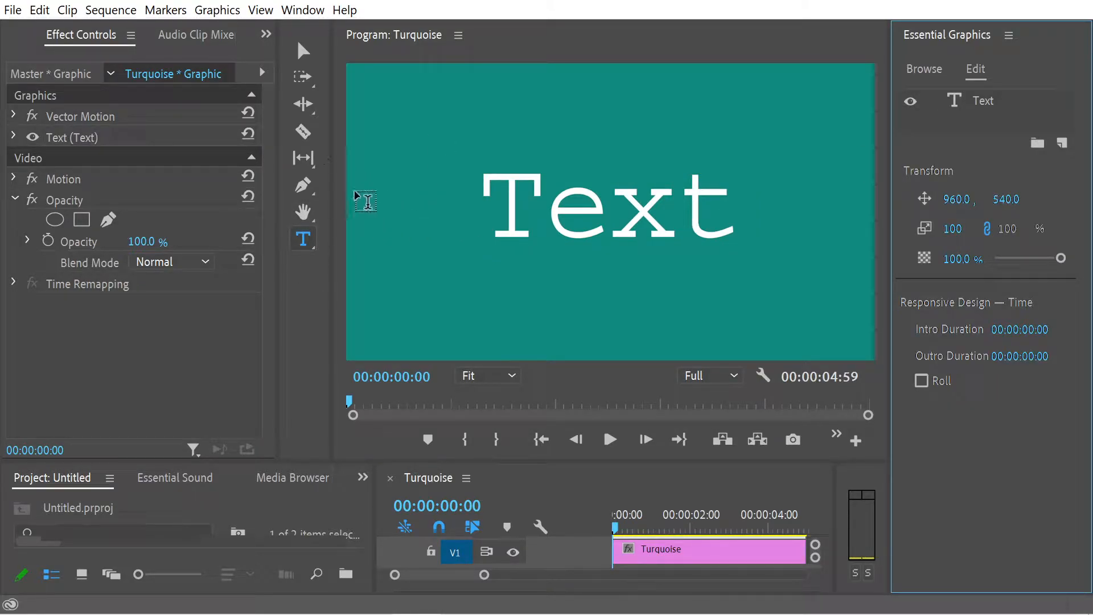
Step: Draw a rectangle covering the word with the Rectangle tool, centred at about 947, 465
left_click(313, 195)
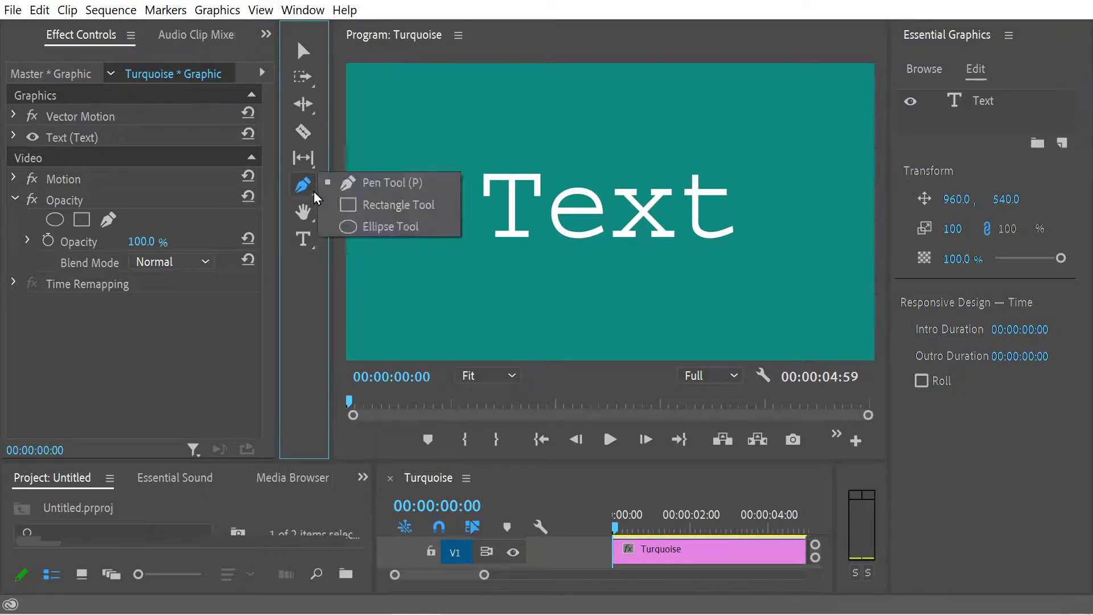
left_click(401, 204)
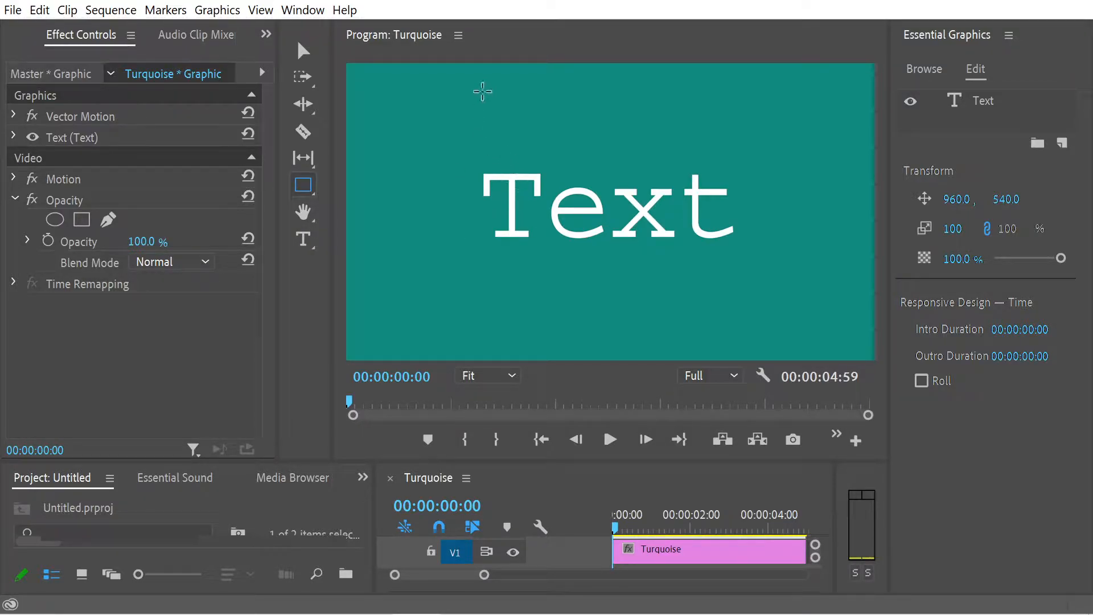
left_click(454, 143)
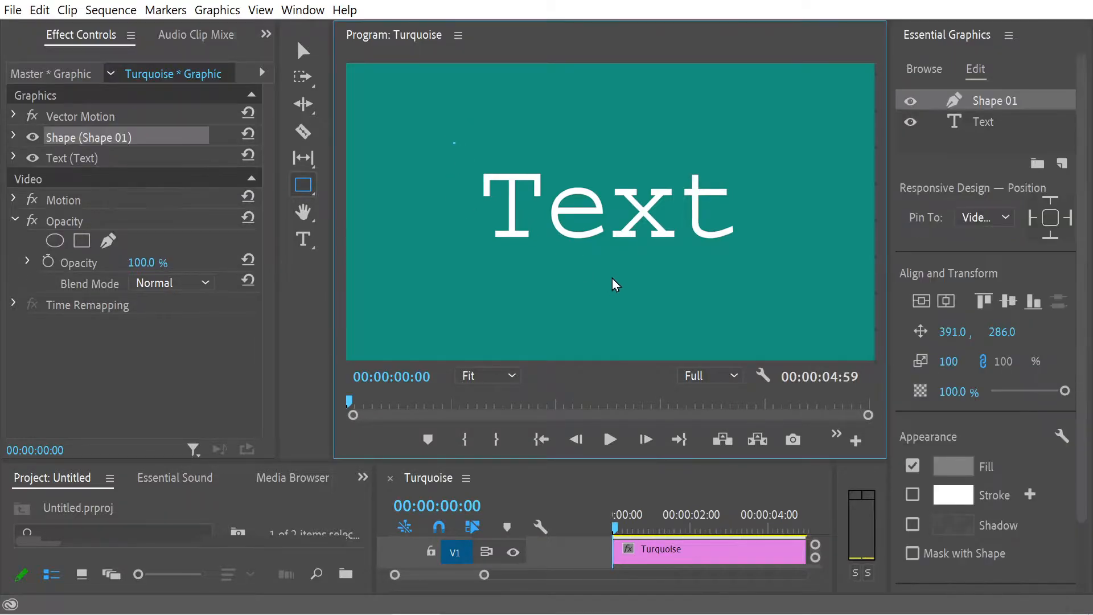
key("ctrl+z")
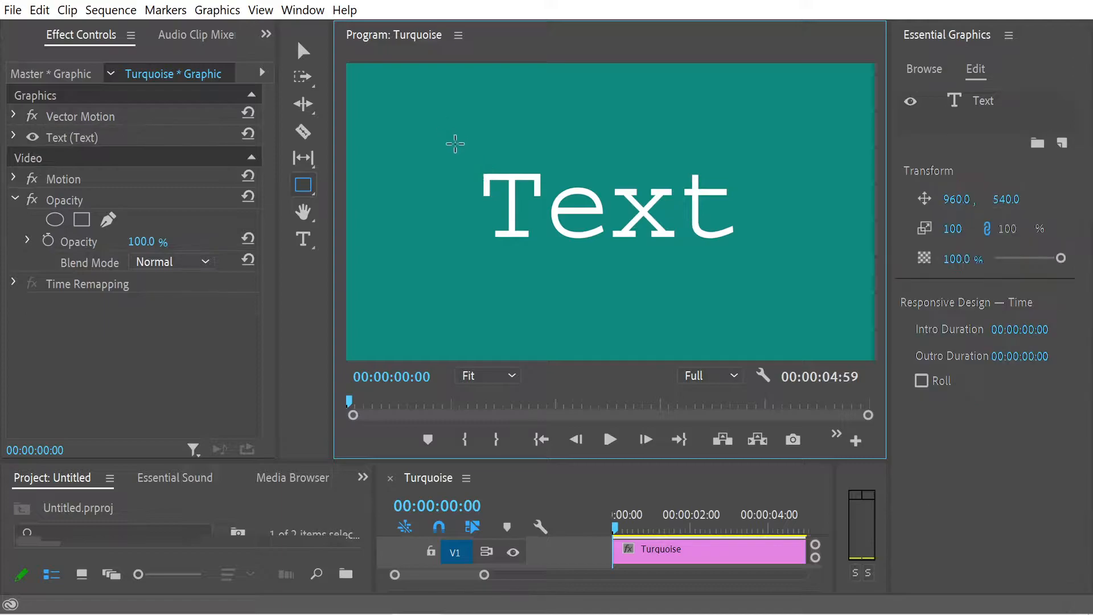
mouse_move(448, 136)
left_mouse_down()
mouse_move(769, 282)
mouse_move(723, 235)
mouse_move(736, 193)
mouse_move(756, 264)
mouse_move(773, 254)
mouse_move(765, 248)
left_mouse_up()
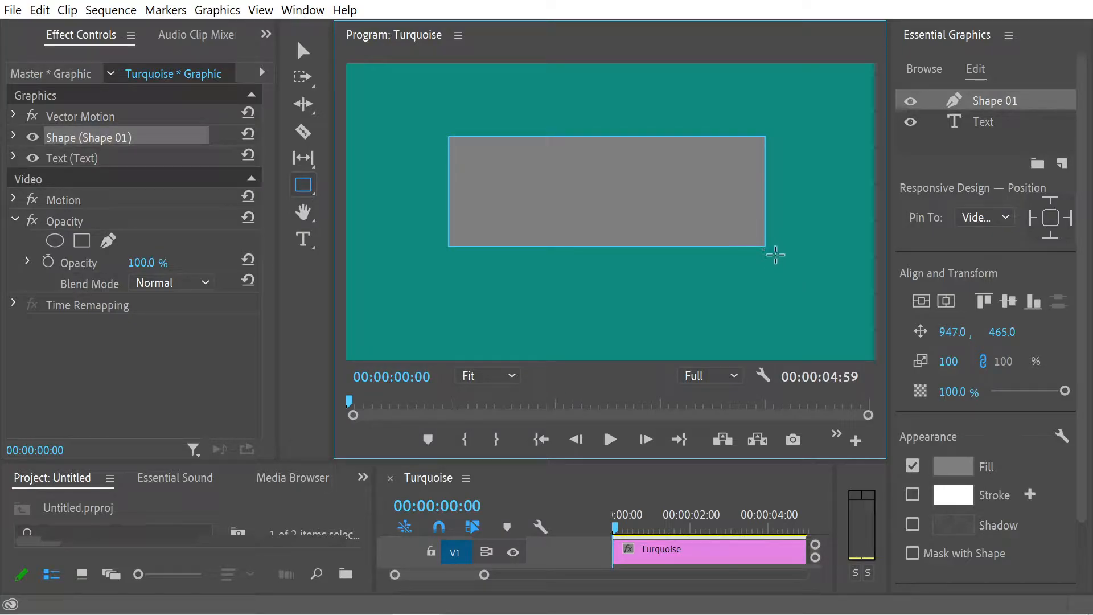
Step: Move the rectangle below the word to about 962, 871 and place the text layer above the shape layer
left_click(305, 57)
left_click_drag(553, 185, 556, 298)
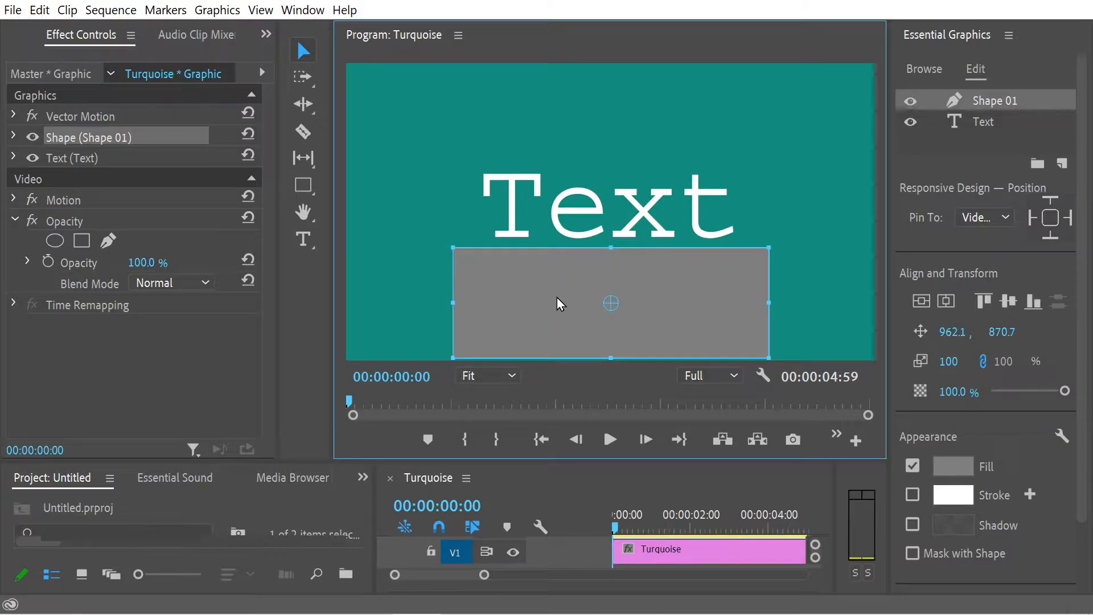
left_click(983, 122)
left_click_drag(988, 125, 994, 97)
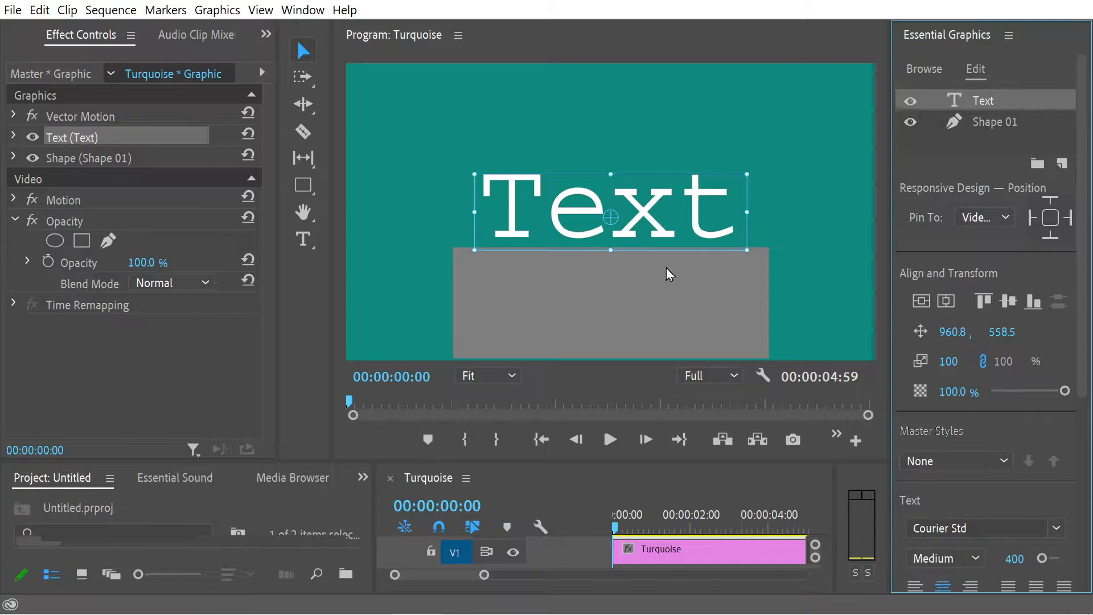
Step: Move the rectangle straight down until it sits just outside the frame's lower edge, at about 960, 1281
left_click(609, 300)
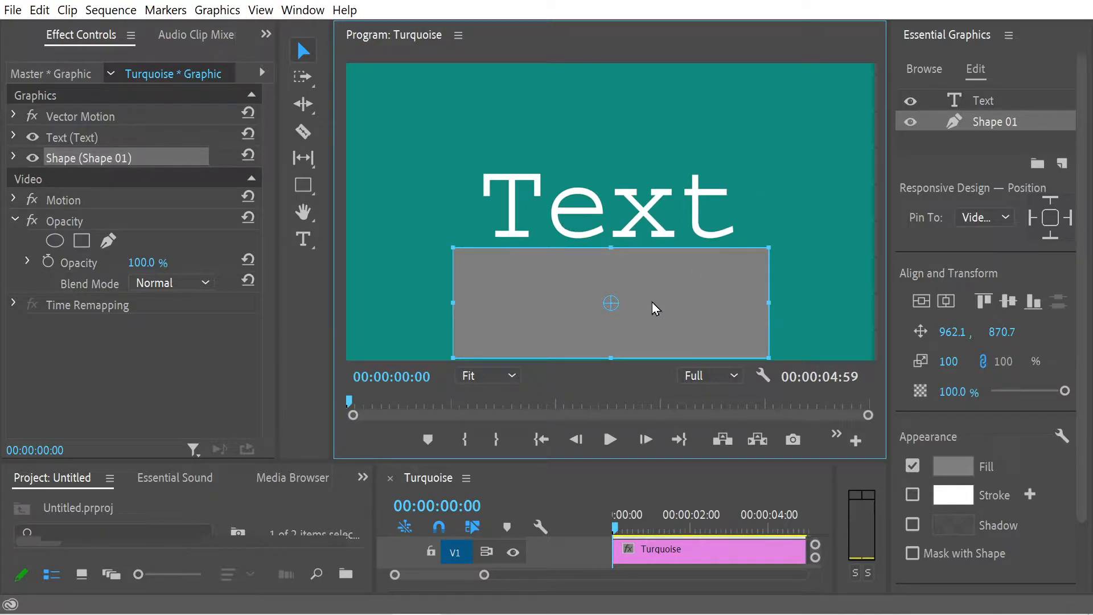
mouse_move(677, 322)
left_mouse_down()
mouse_move(666, 193)
mouse_move(681, 221)
mouse_move(684, 340)
mouse_move(683, 312)
mouse_move(668, 312)
mouse_move(662, 115)
mouse_move(670, 312)
left_mouse_up()
left_click_drag(677, 312, 660, 431)
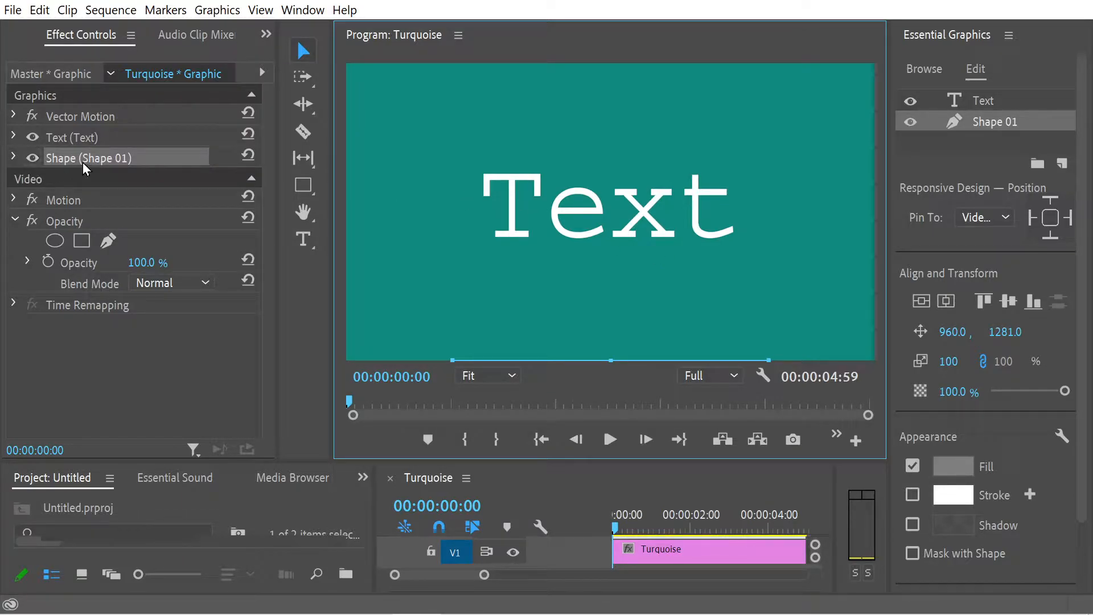
Step: Rename the Shape 01 layer to "Gray Rectangle"
left_click(987, 124)
double_click(1029, 123)
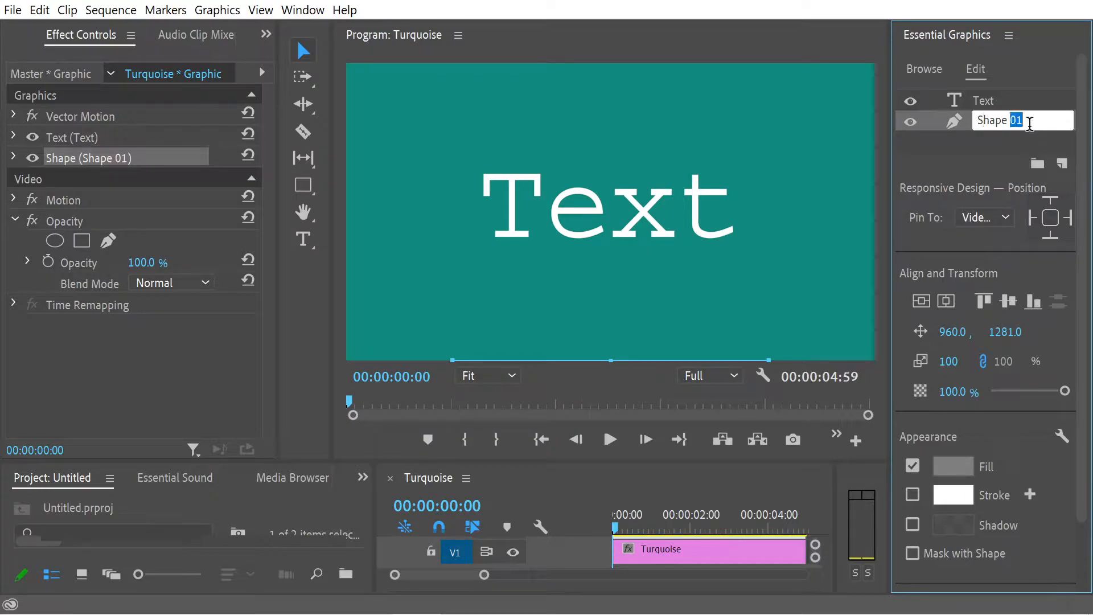
key("ctrl+a")
type("G")
key("Return")
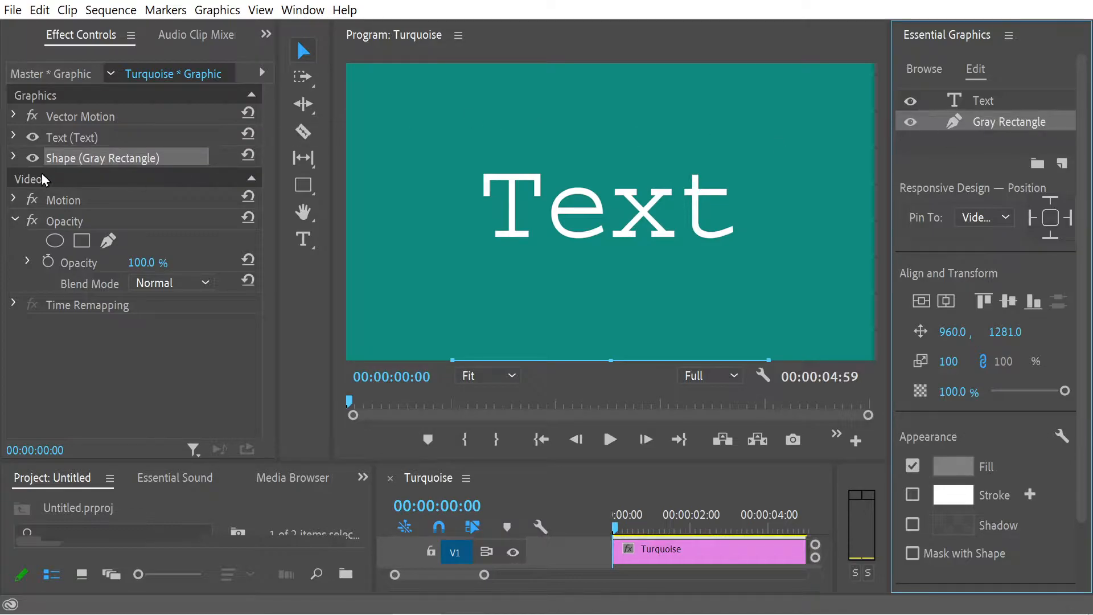
Step: Expand the Gray Rectangle's properties in the effect settings and collapse the Video and Appearance groups, keeping its Transform values accessible
left_click(251, 179)
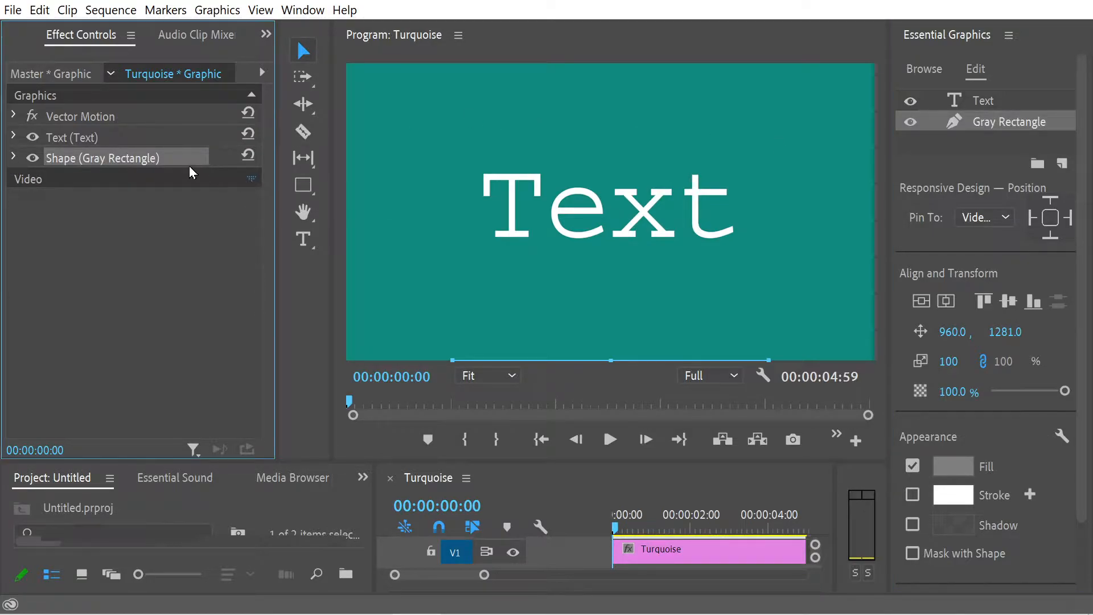
left_click(13, 158)
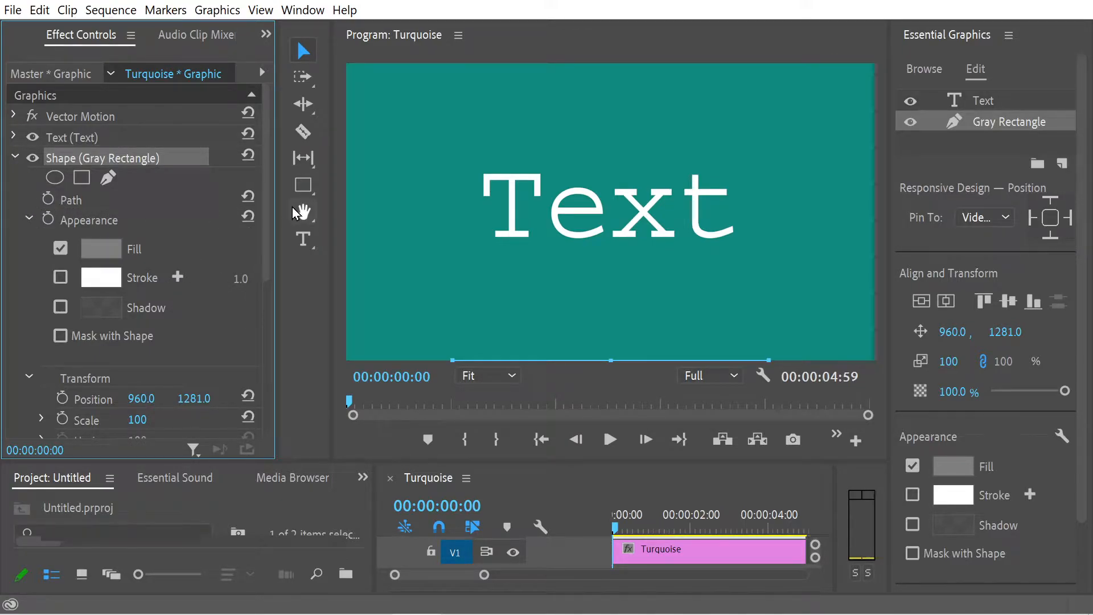
scroll(103, 162, "down", 3)
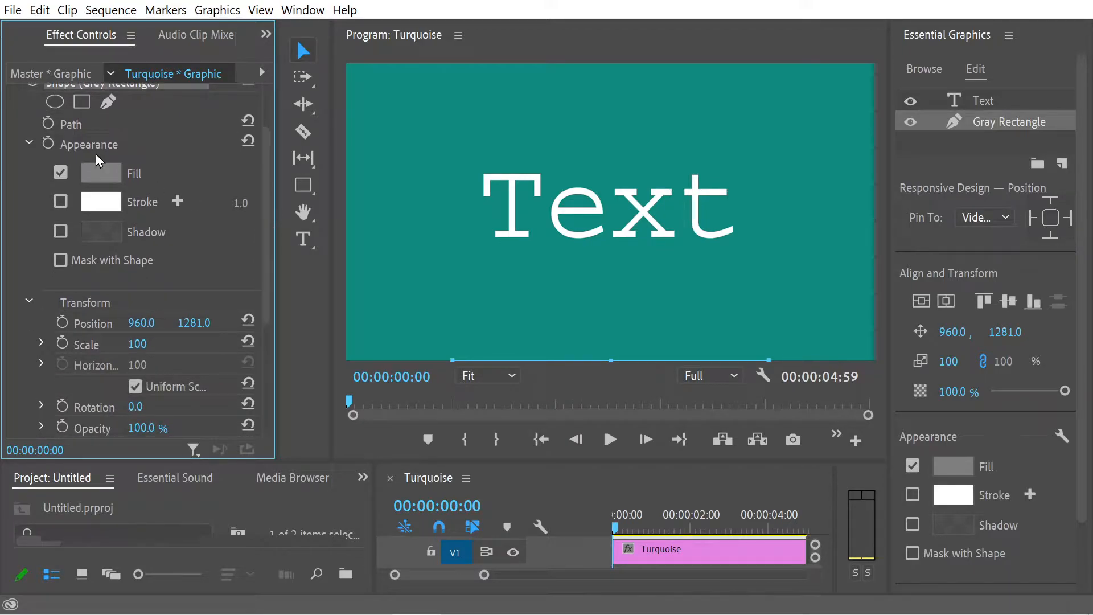
left_click(29, 142)
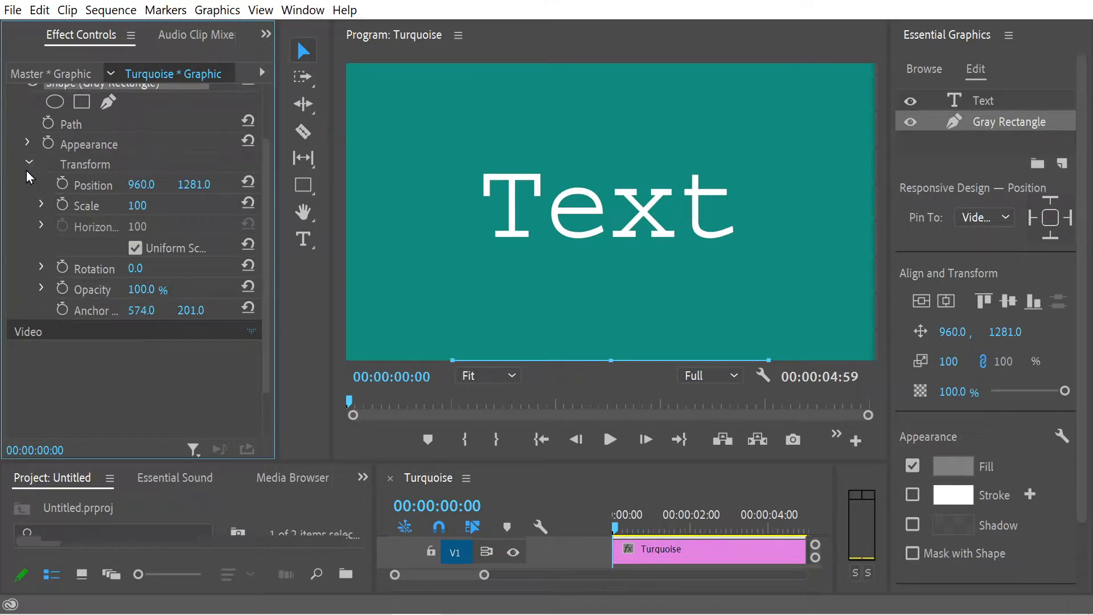
scroll(263, 156, "up", 3)
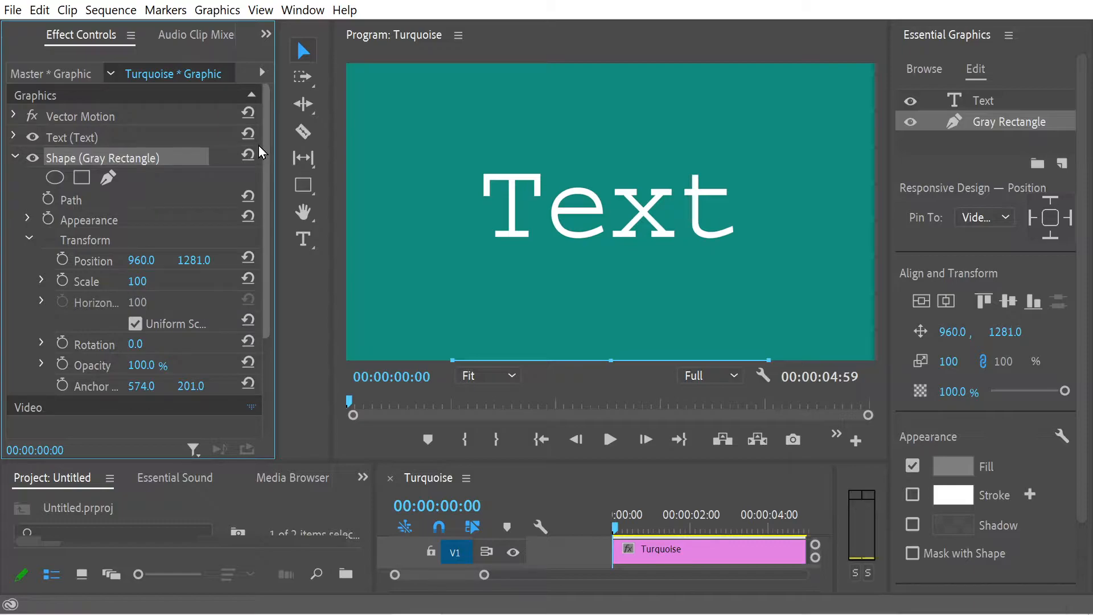
left_click_drag(261, 152, 270, 261)
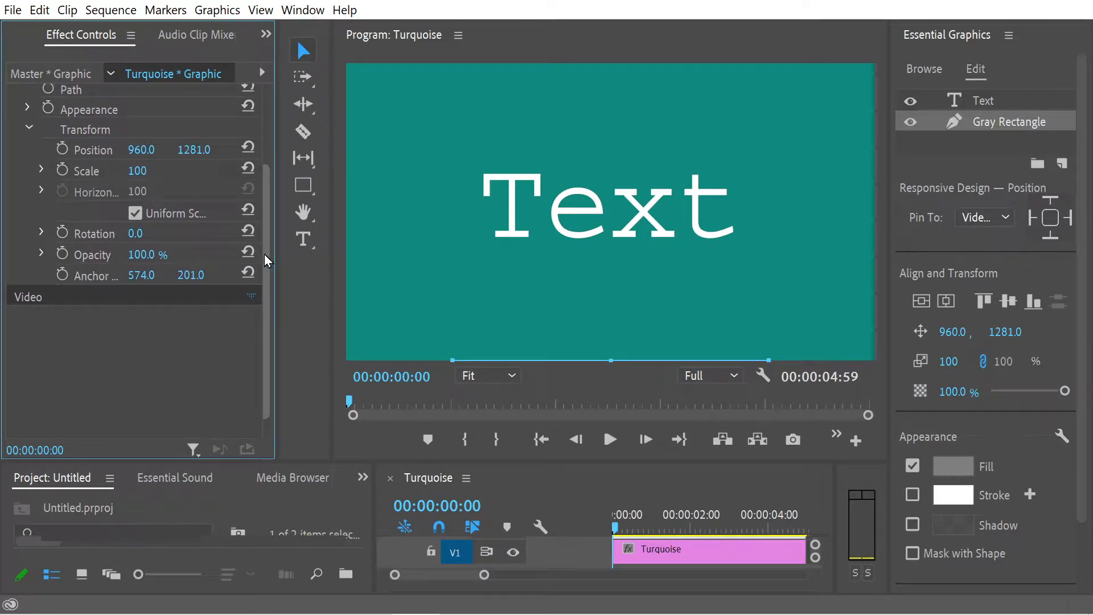
left_click_drag(268, 261, 268, 187)
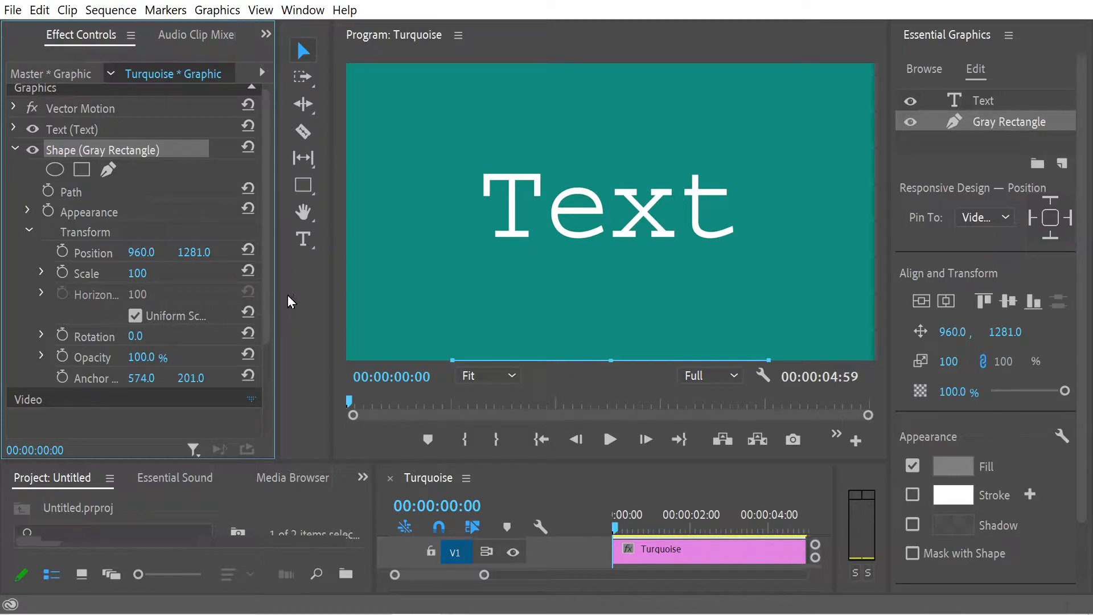
Step: Widen the effect settings area to reveal its keyframe timeline and move the gray rectangle up behind the word, to about 960.8, 540
left_click_drag(278, 296, 373, 305)
left_click_drag(645, 348, 645, 175)
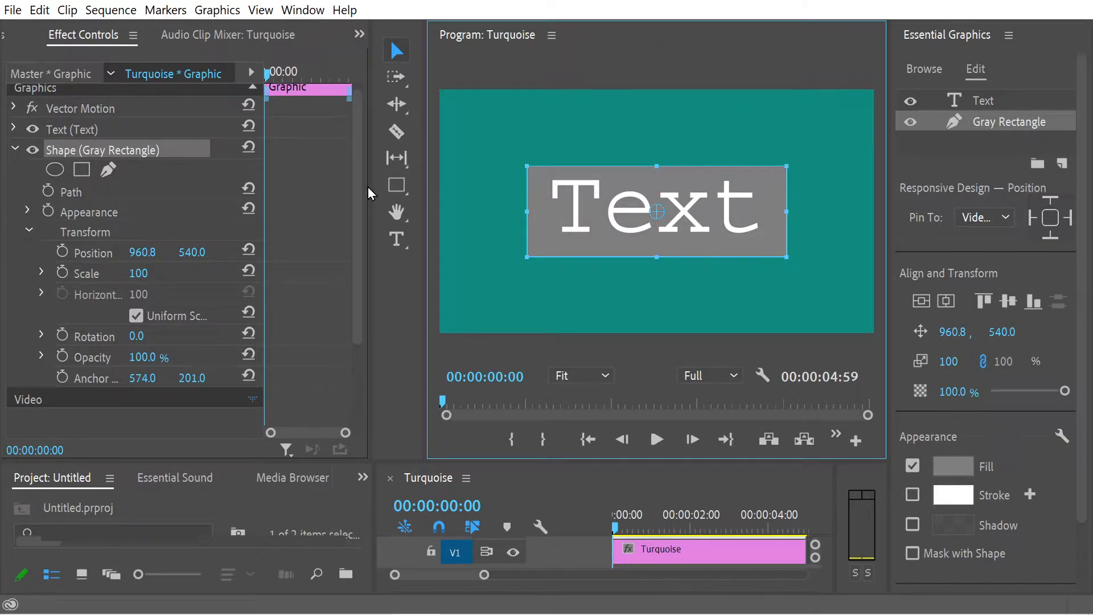
left_click_drag(373, 186, 481, 201)
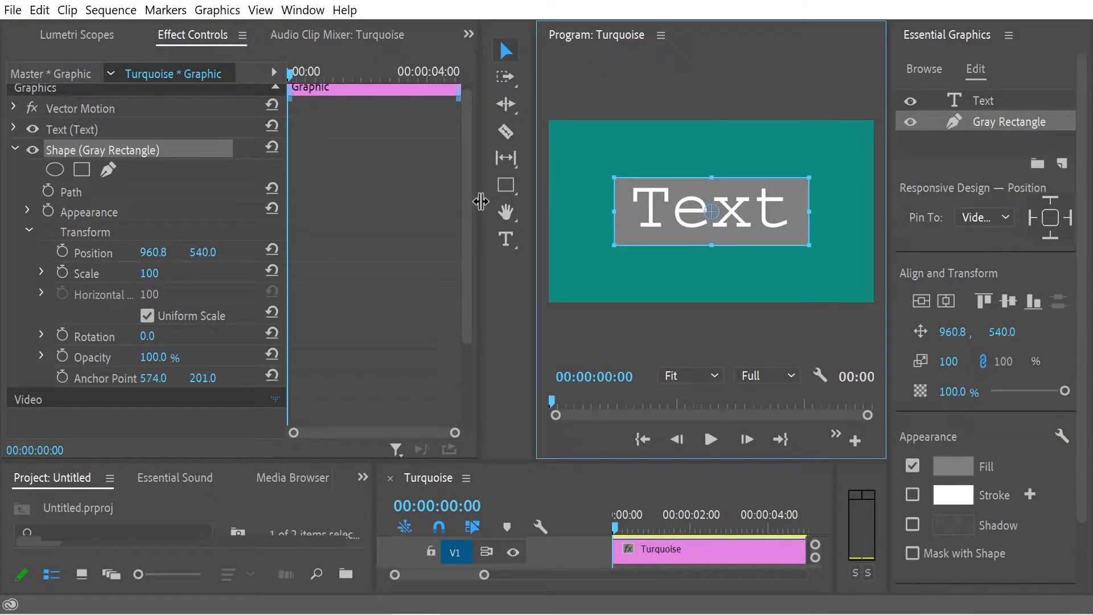
Step: Add a Position keyframe for the gray rectangle at 00:00:04:35, keeping the rectangle selected
left_click(412, 74)
left_click_drag(418, 76, 447, 78)
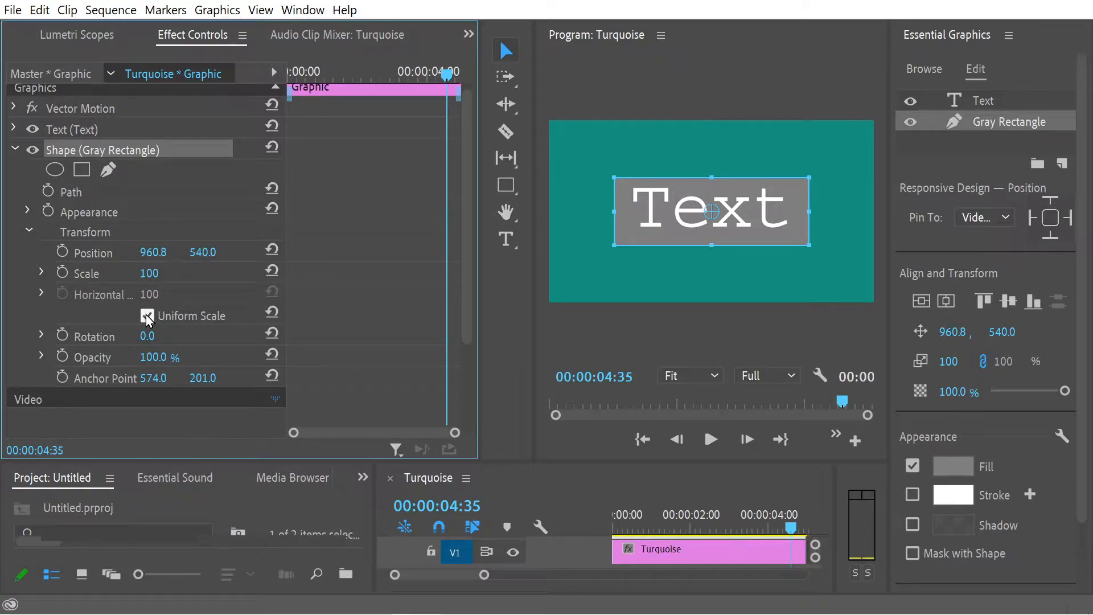
left_click(63, 252)
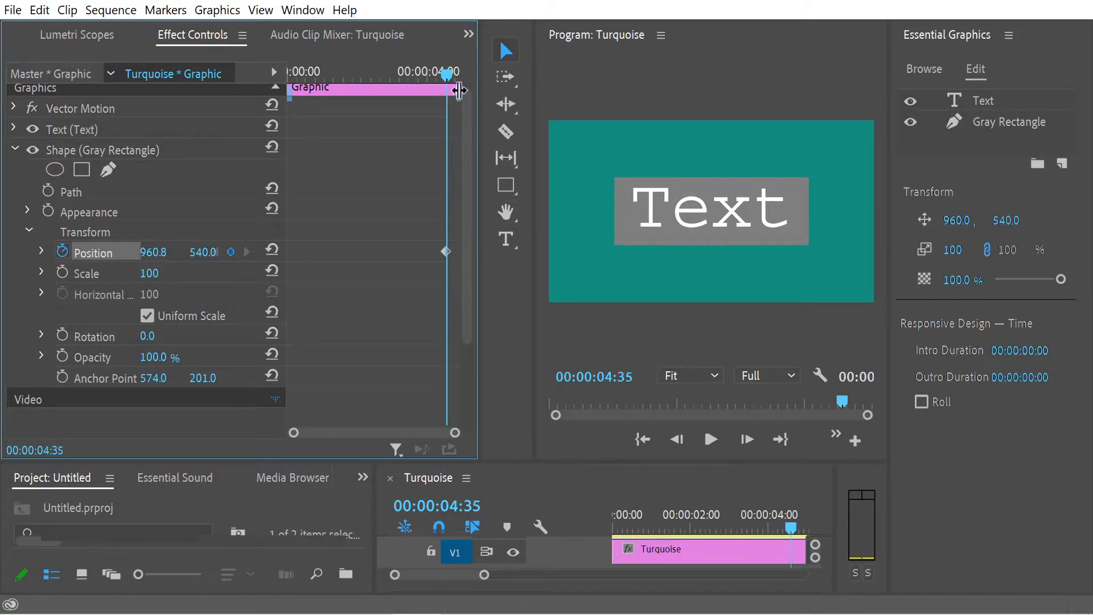
mouse_move(448, 77)
left_mouse_down()
mouse_move(404, 80)
mouse_move(426, 77)
left_mouse_up()
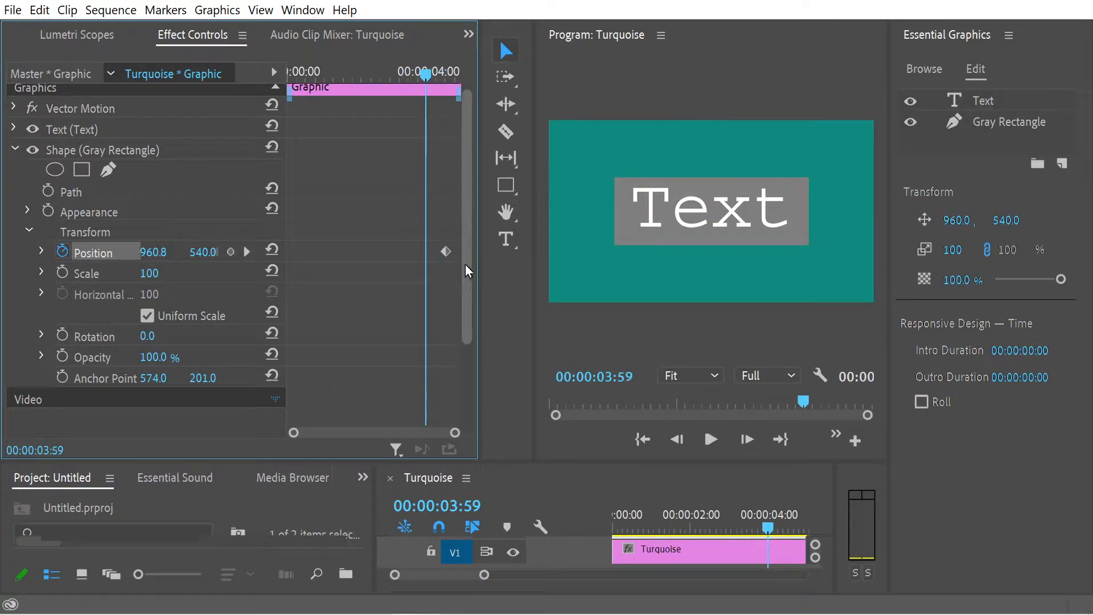
left_click(446, 252)
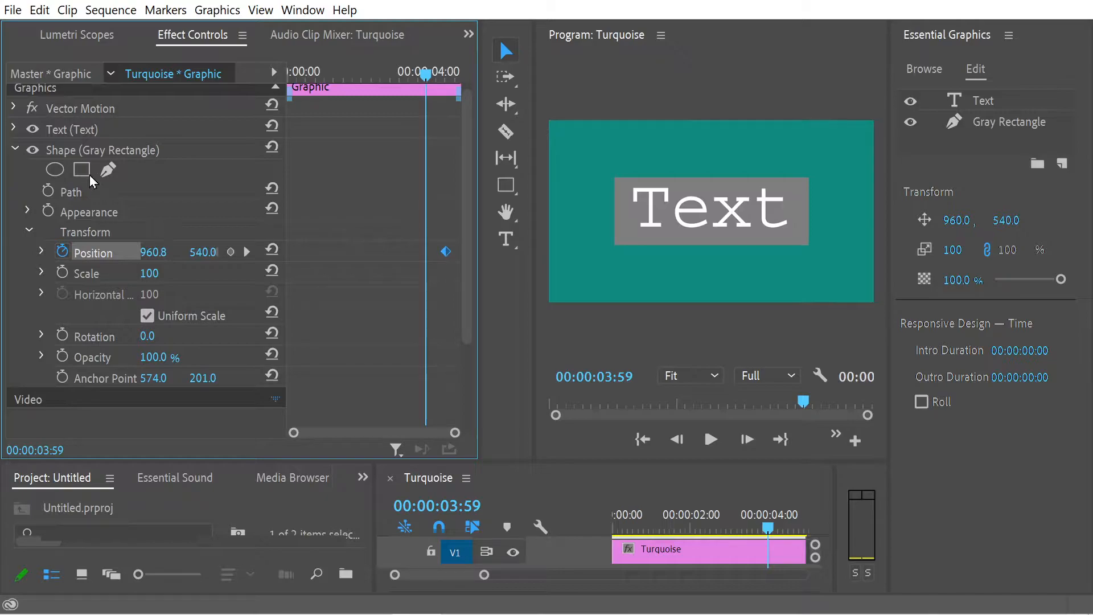
left_click(87, 153)
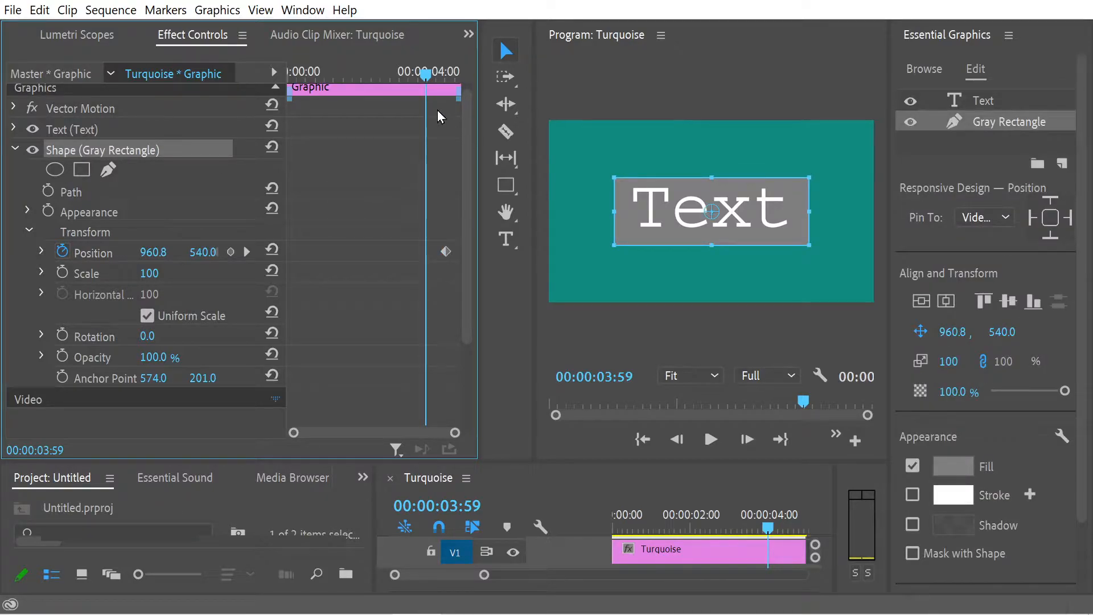
Step: Start Path keyframing at 00:00:02:05, narrow the gray rectangle to a thin vertical bar just before the "T", and play the animation
left_click_drag(425, 76, 359, 109)
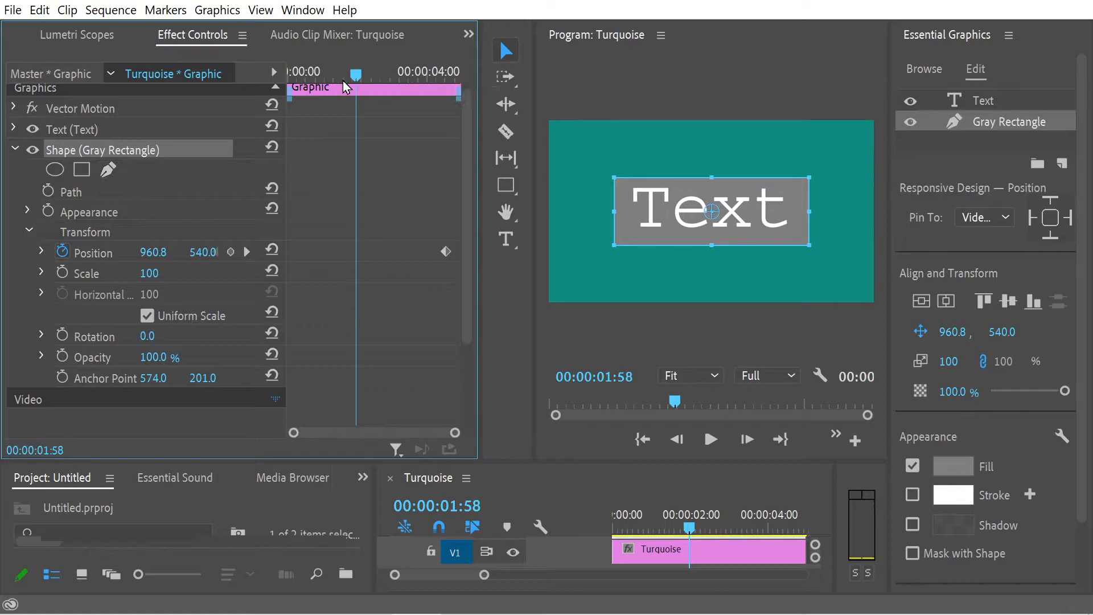
mouse_move(348, 86)
left_mouse_down()
mouse_move(371, 86)
mouse_move(359, 87)
left_mouse_up()
left_click(48, 190)
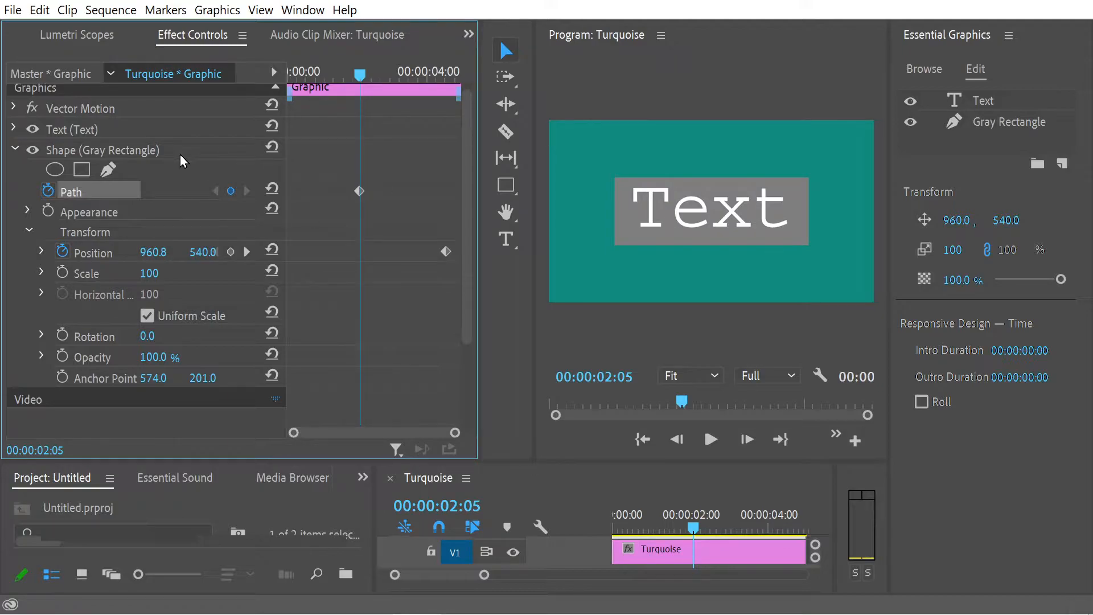
left_click(139, 151)
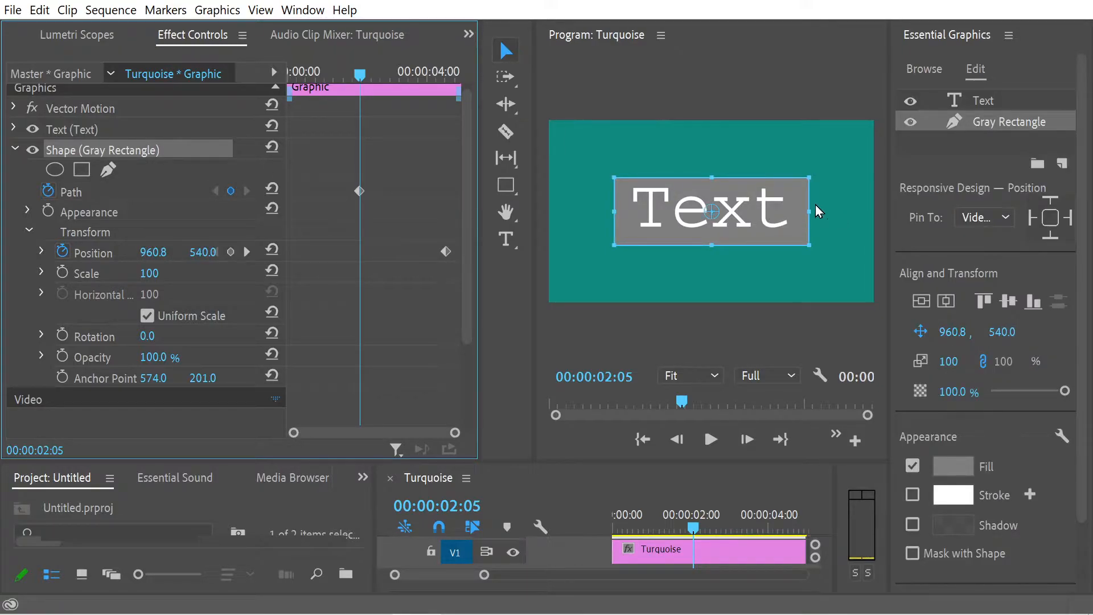
left_click_drag(808, 211, 623, 219)
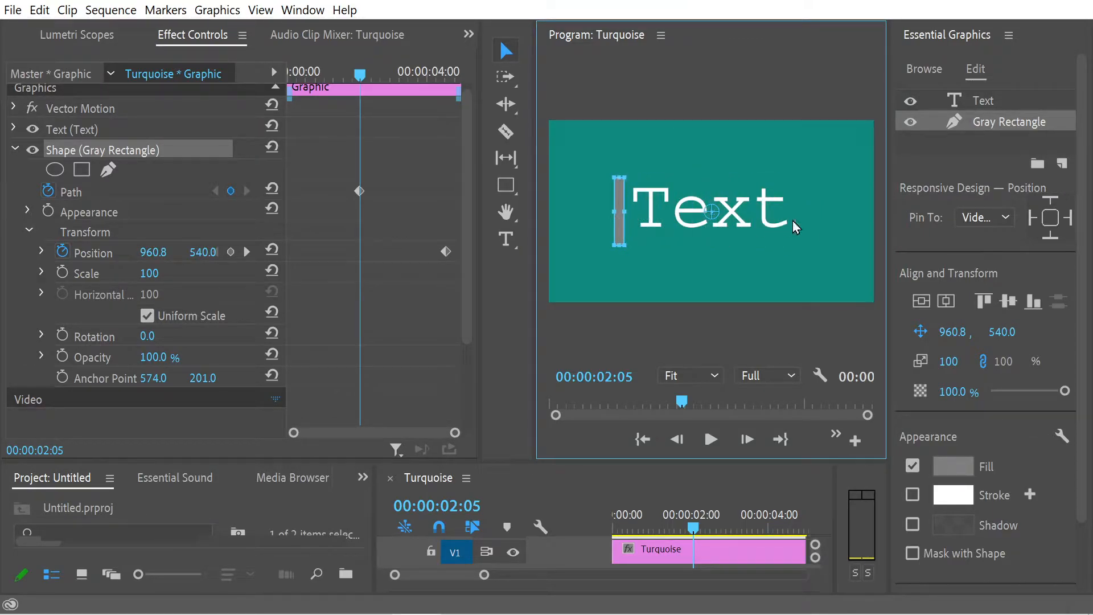
left_click_drag(360, 74, 238, 98)
key("space")
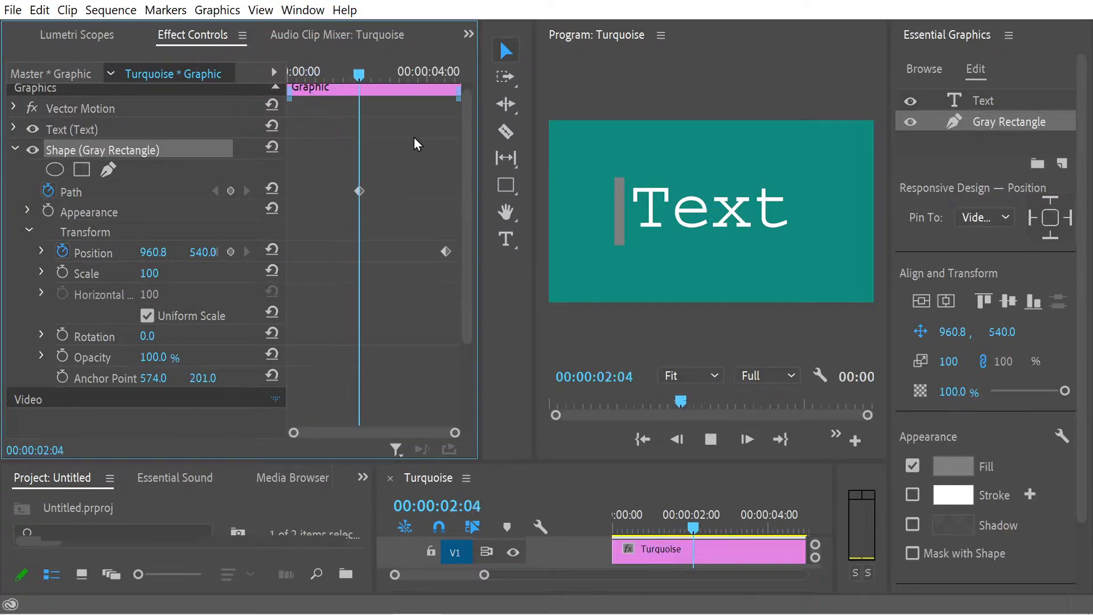
Step: At 00:00:04:35, stretch the thin bar across the whole word to add a second Path keyframe, and preview the animation
left_click_drag(437, 74, 446, 77)
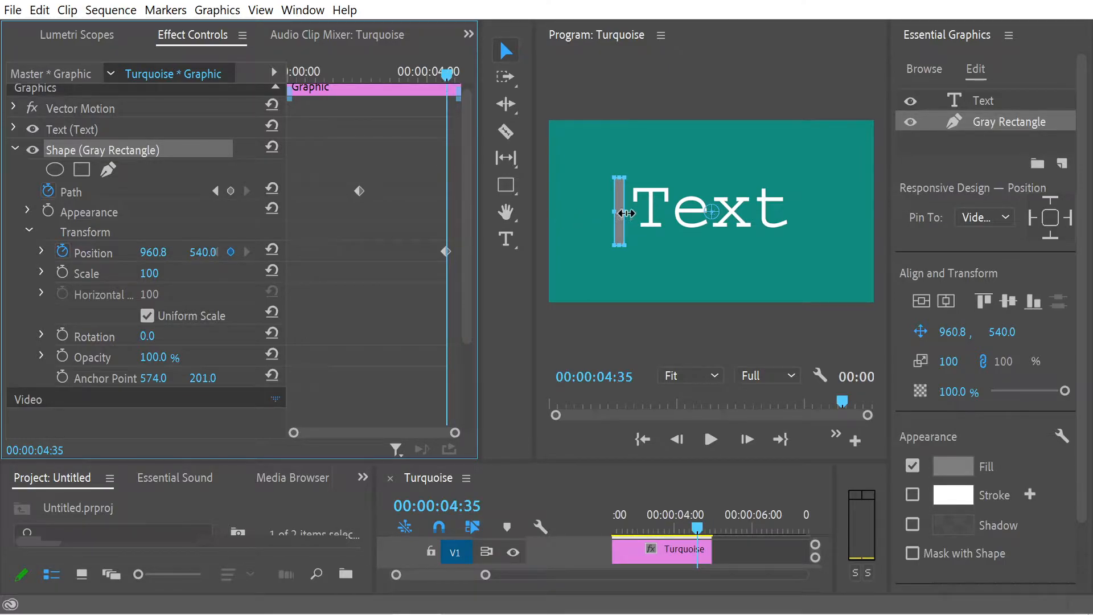
left_click_drag(622, 212, 811, 211)
left_click_drag(448, 73, 333, 124)
left_click(710, 439)
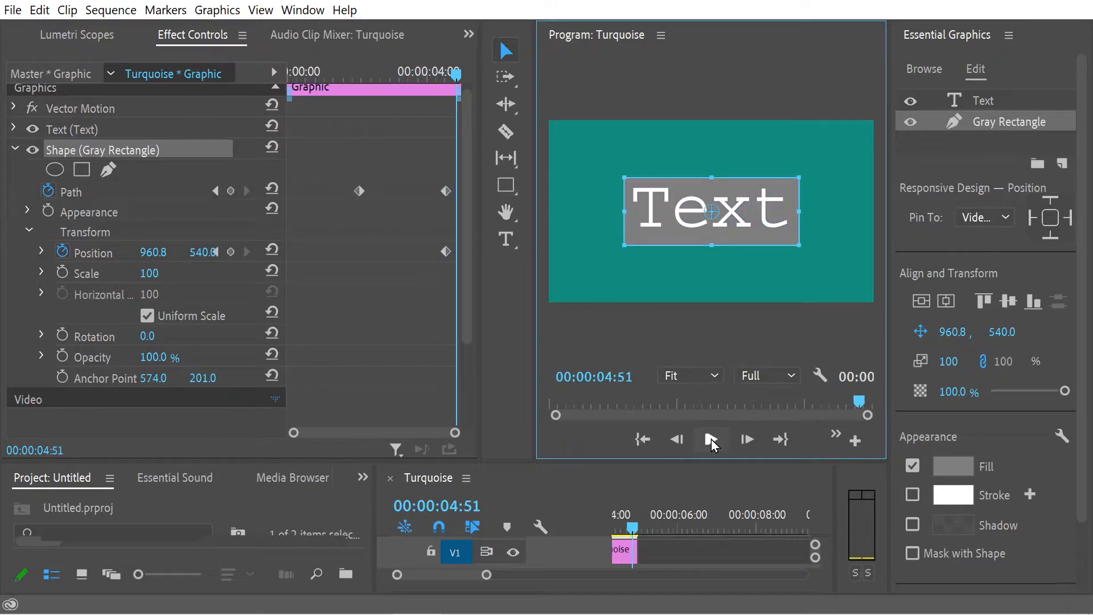
Step: Turn off Position keyframing for the gray rectangle, deleting its keyframe at 00:00:04:35
left_click_drag(450, 73, 363, 73)
left_click(447, 251)
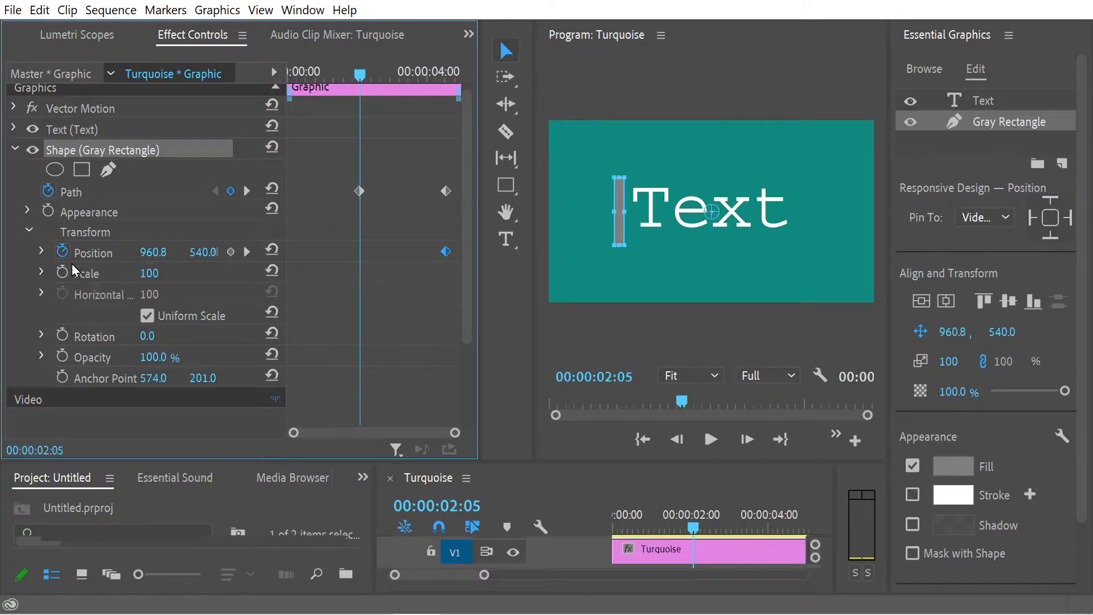
left_click(63, 252)
left_click(611, 330)
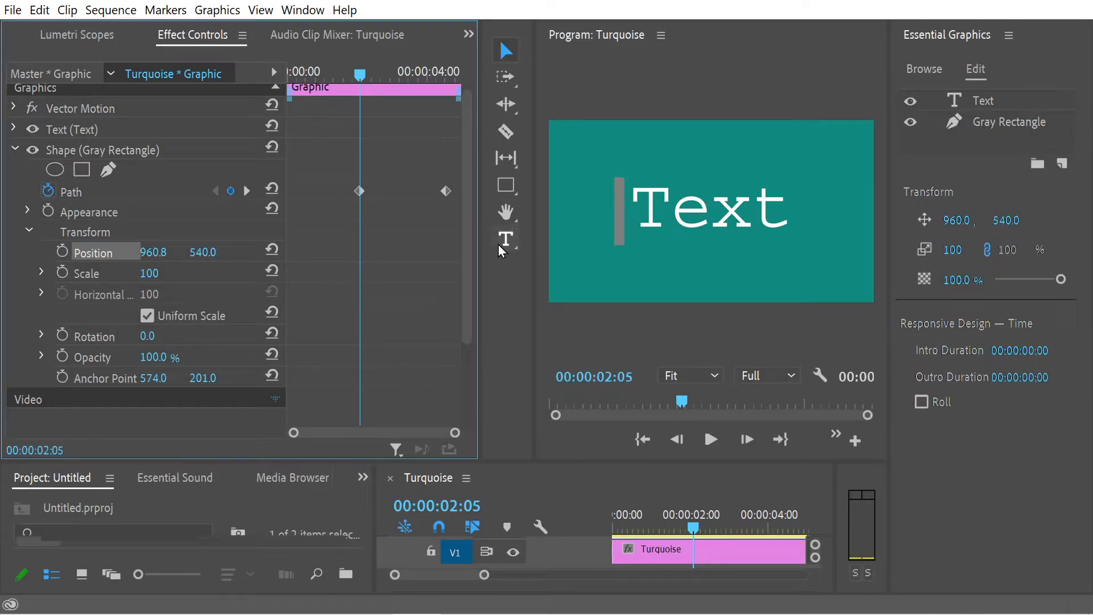
Step: Add a Position keyframe at 00:00:00:00 with the thin bar moved straight down below the frame, to about 960.8, 1288.9, and scrub through it
left_click_drag(360, 74, 275, 118)
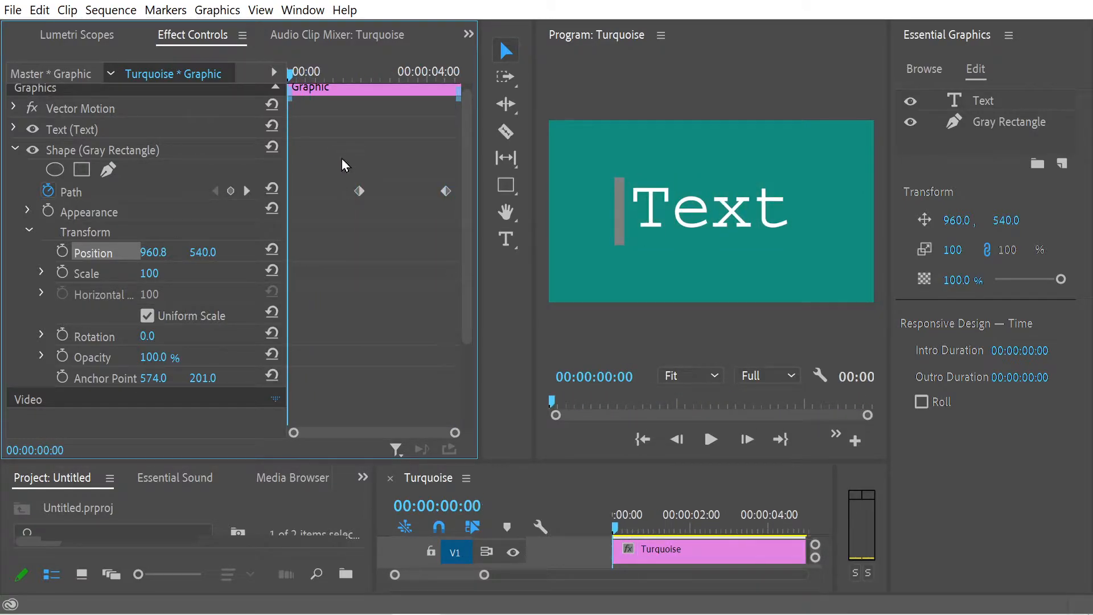
left_click(63, 252)
left_click(140, 154)
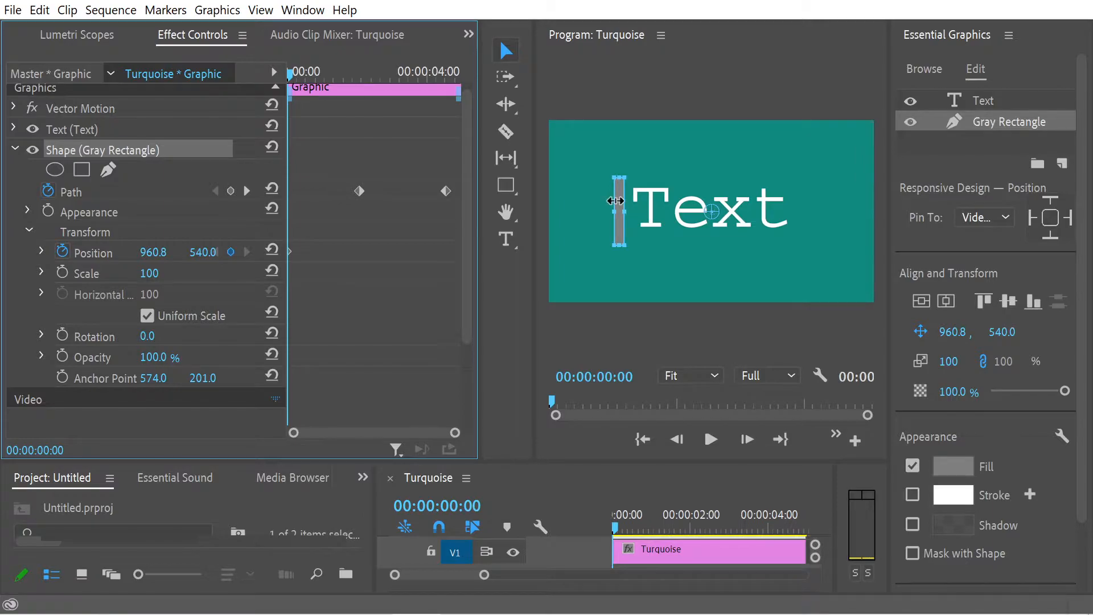
key("End")
key("Home")
left_click(507, 54)
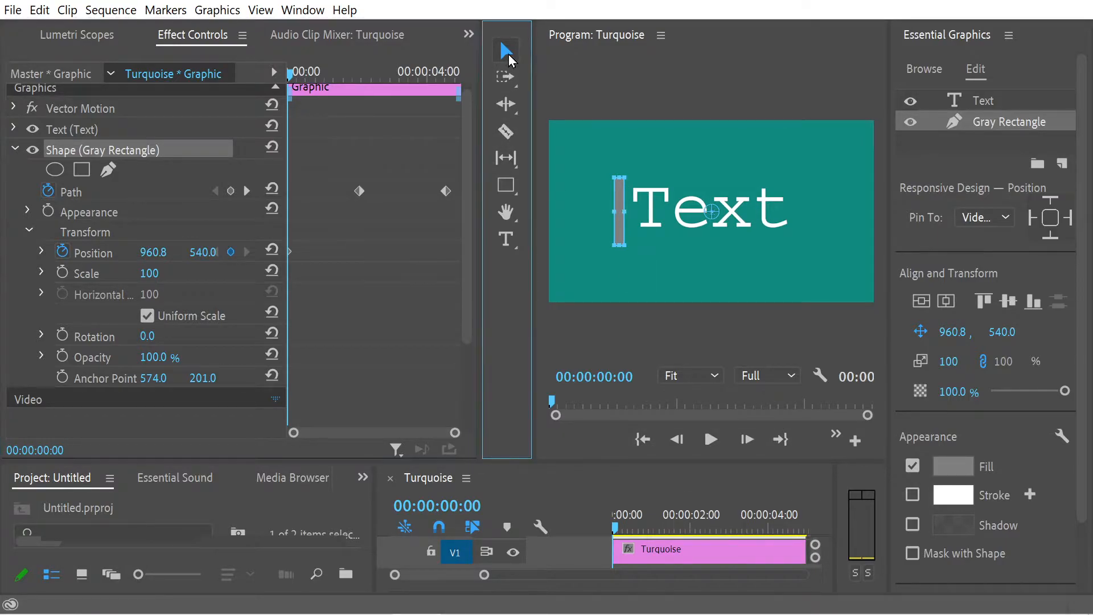
mouse_move(620, 200)
left_mouse_down()
mouse_move(619, 283)
mouse_move(617, 193)
left_mouse_up()
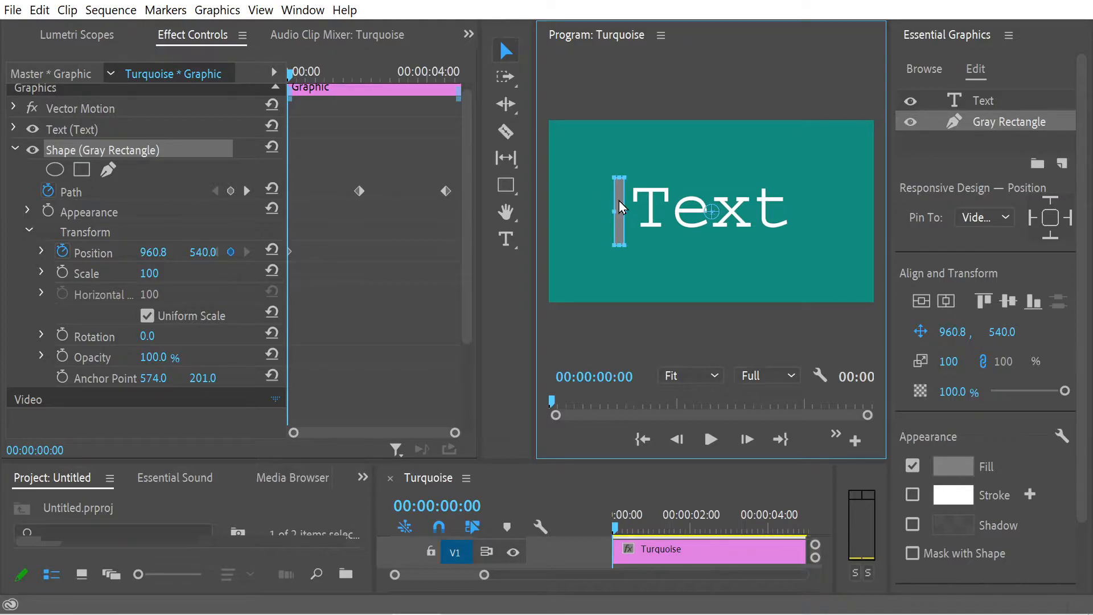
left_click_drag(621, 207, 620, 334)
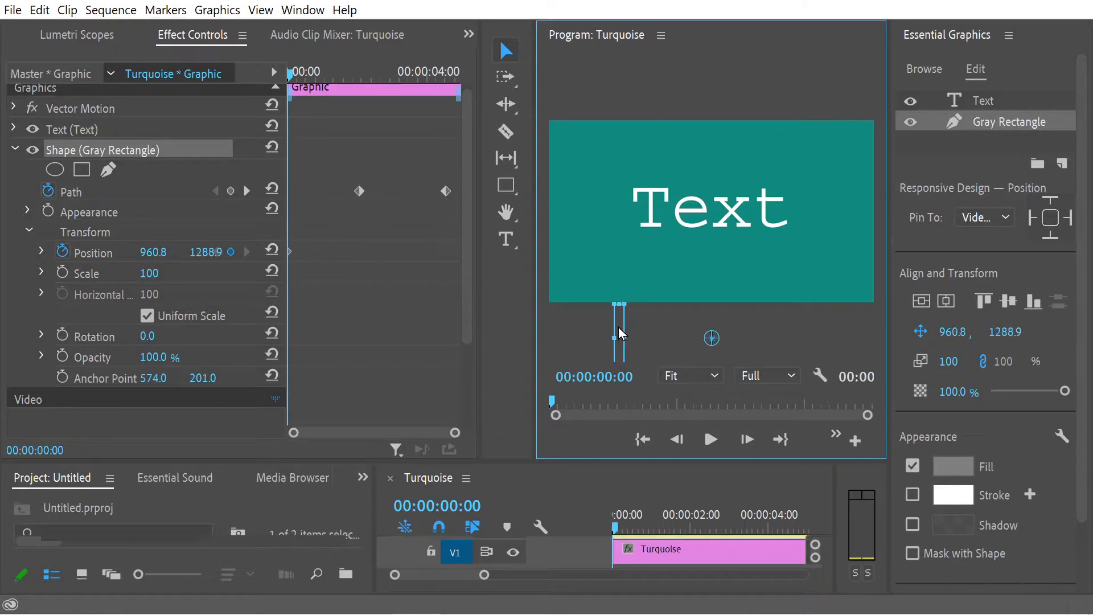
left_click(297, 73)
left_click_drag(300, 75, 417, 112)
left_click_drag(482, 118, 273, 111)
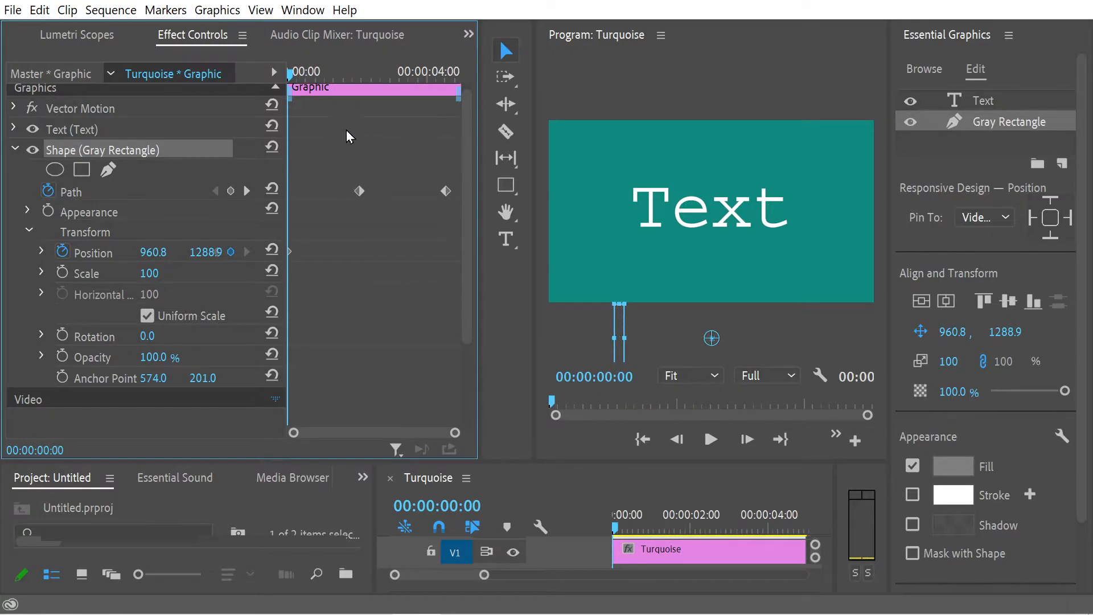
Step: At 00:00:02:05, move the thin bar straight up beside the word, to about 960.8, 498.9, and scrub to the clip's end to check
left_click_drag(324, 78, 360, 83)
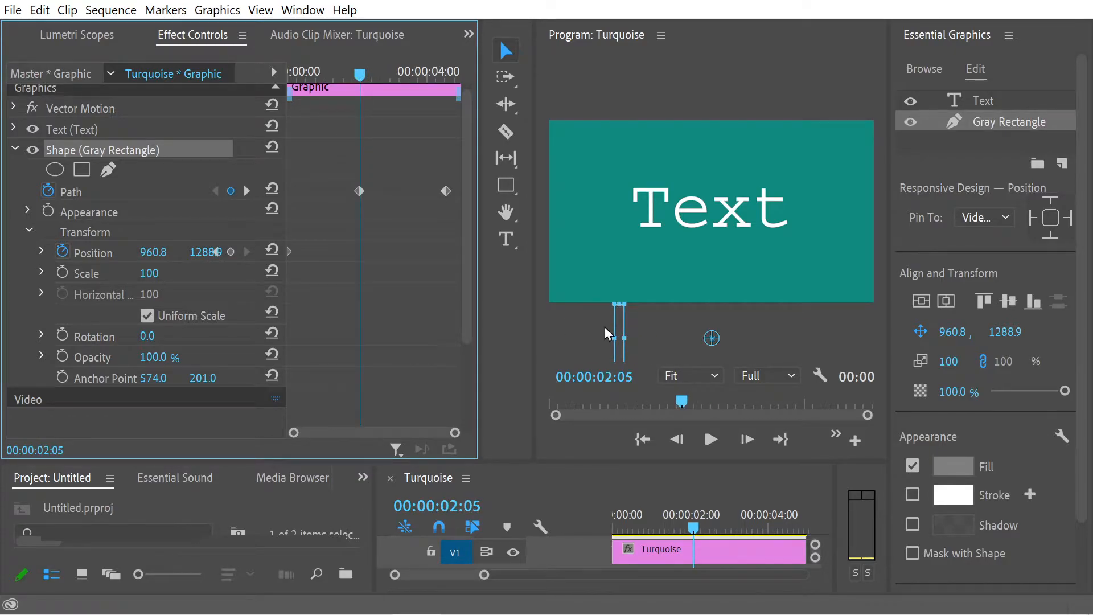
left_click(620, 327)
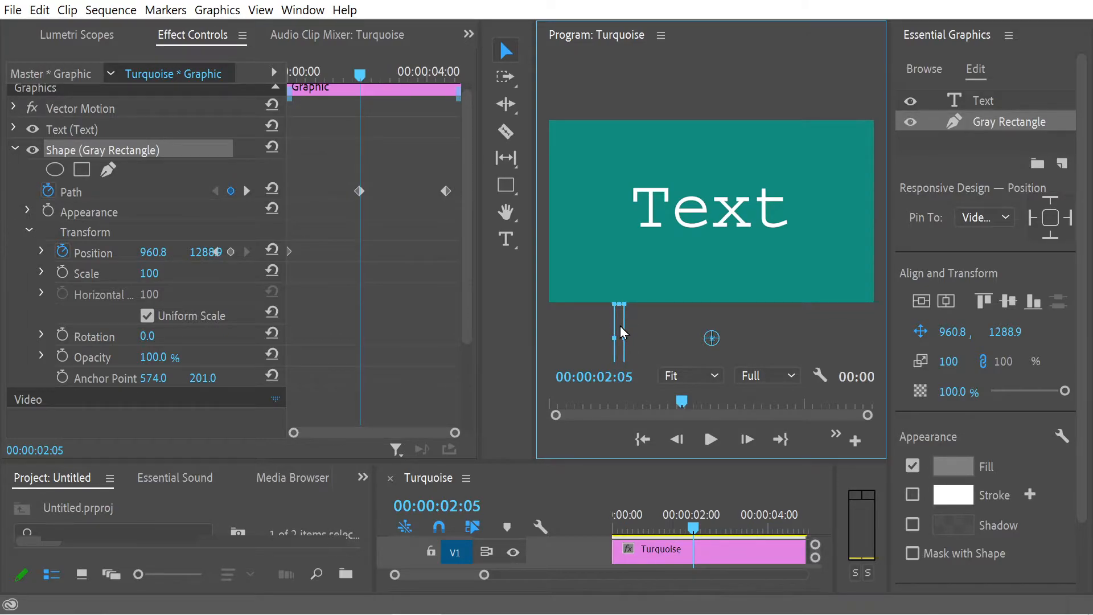
left_click_drag(622, 333, 615, 191)
left_click(352, 73)
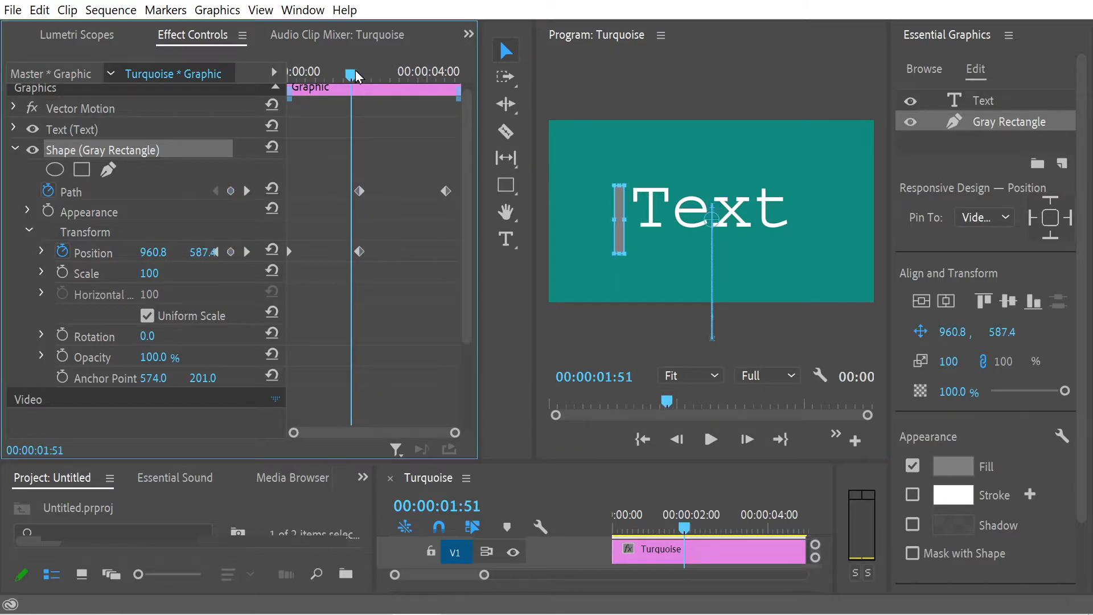
left_click_drag(356, 77, 486, 136)
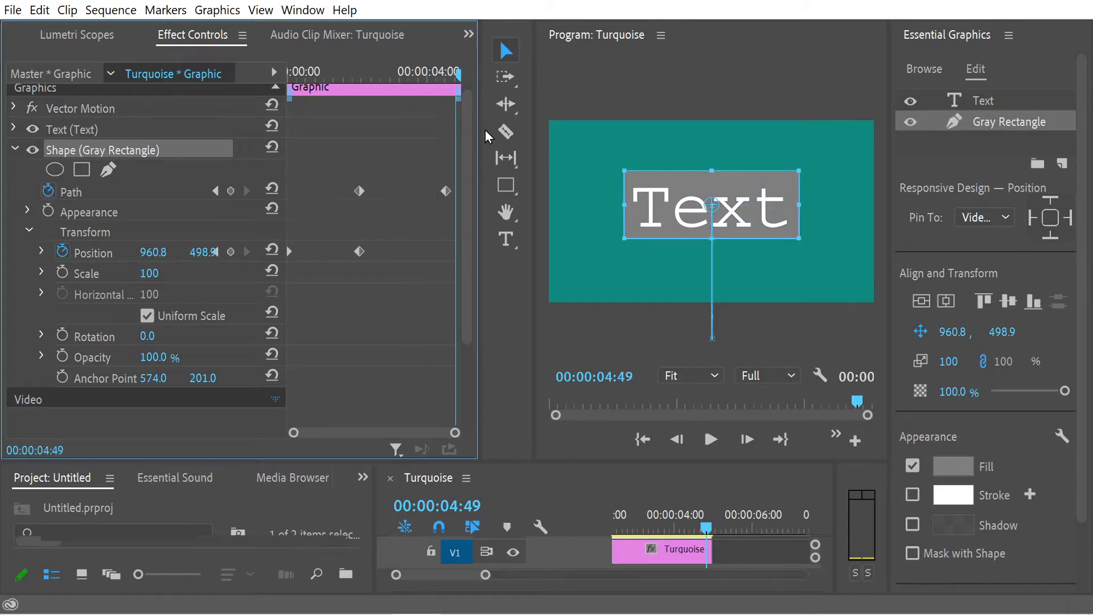
Step: Play the gray rectangle animation from the start with an enlarged preview, scrub through it, and widen the keyframe area again
key("Home")
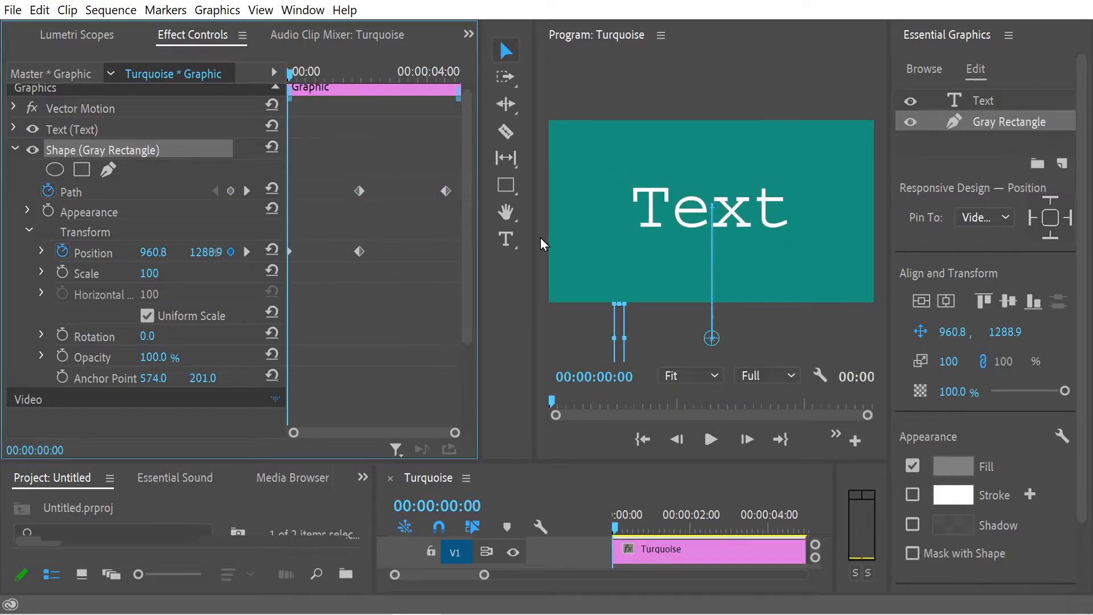
left_click_drag(534, 244, 472, 244)
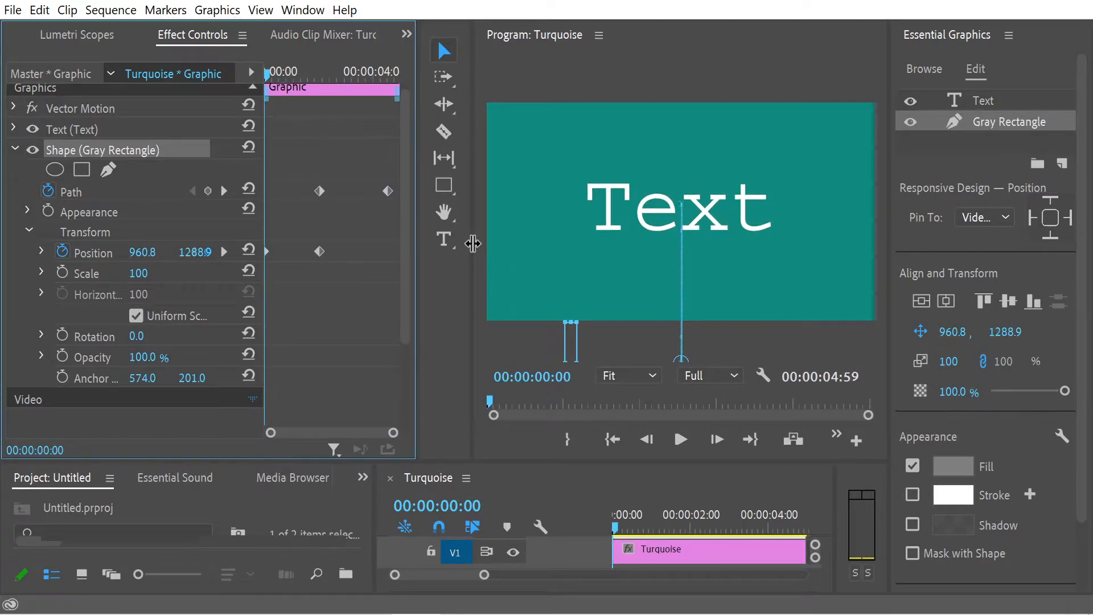
left_click_drag(281, 75, 249, 124)
left_click(680, 439)
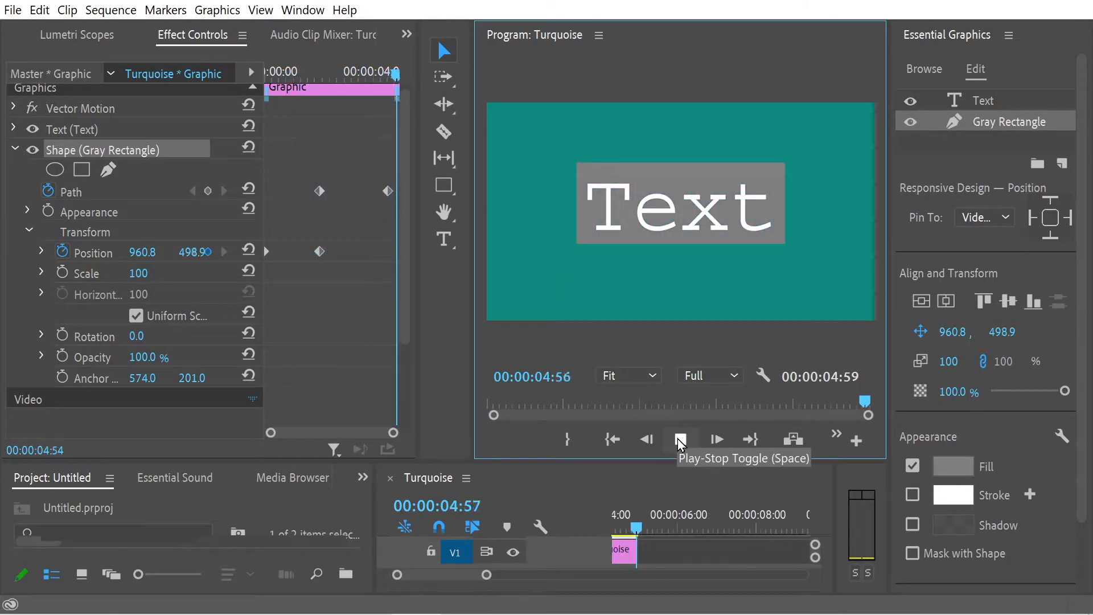
left_click(350, 74)
left_click_drag(348, 73, 370, 91)
left_click_drag(419, 142, 499, 142)
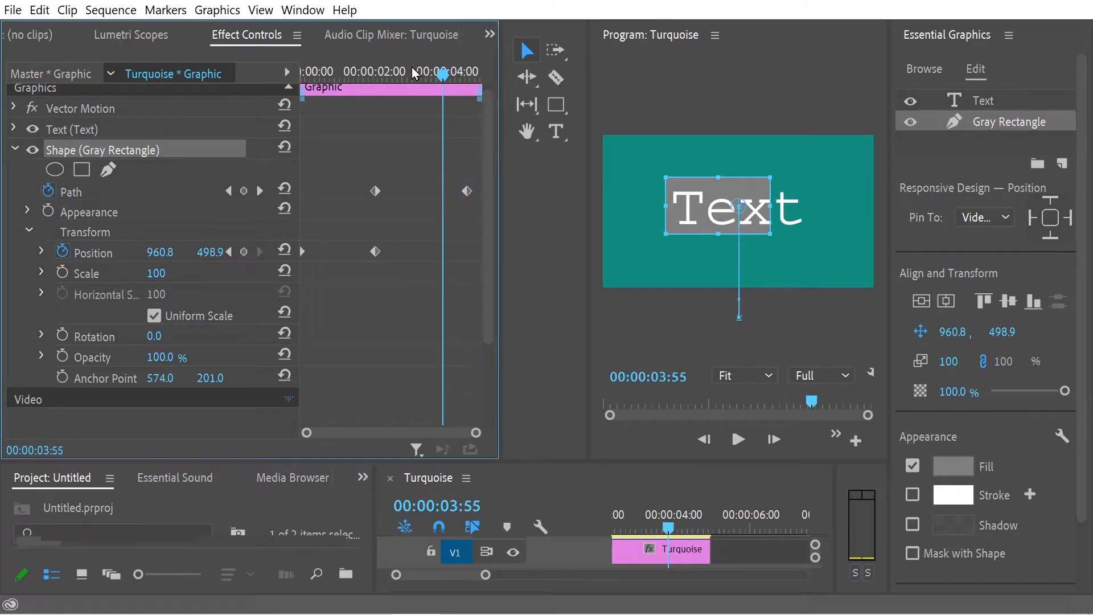
Step: Move the first Path and last Position keyframes to about 00:00:01:00 and the last Path keyframe to about 00:00:02:23, and preview
scroll(393, 77, "down", 3)
scroll(392, 77, "up", 4)
left_click(391, 74)
left_click_drag(391, 76, 281, 117)
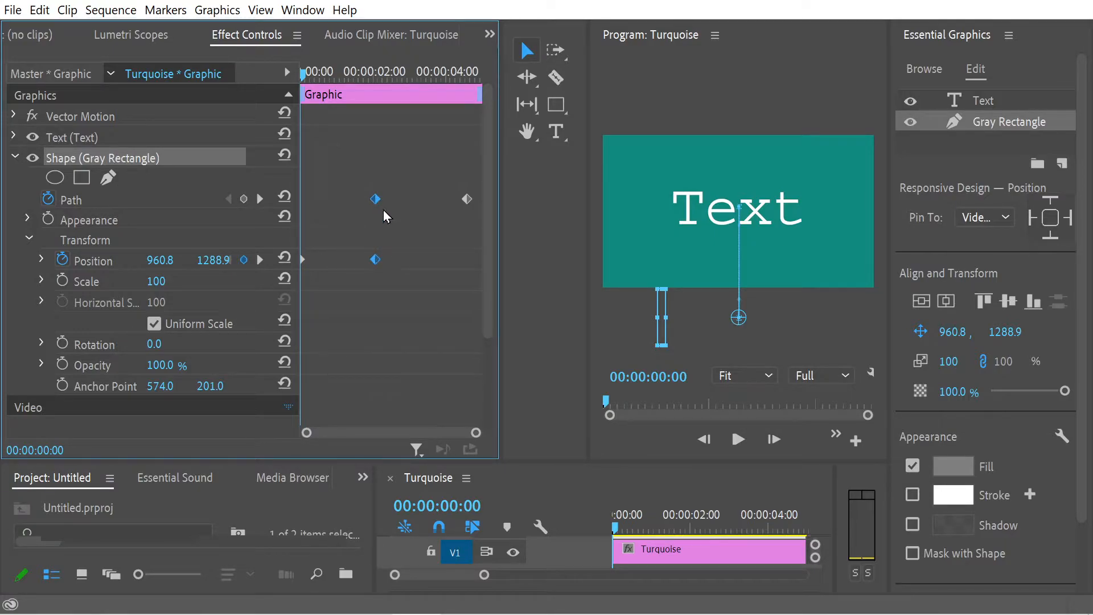
left_click_drag(376, 207, 337, 207)
left_click(467, 199)
left_click_drag(467, 199, 387, 205)
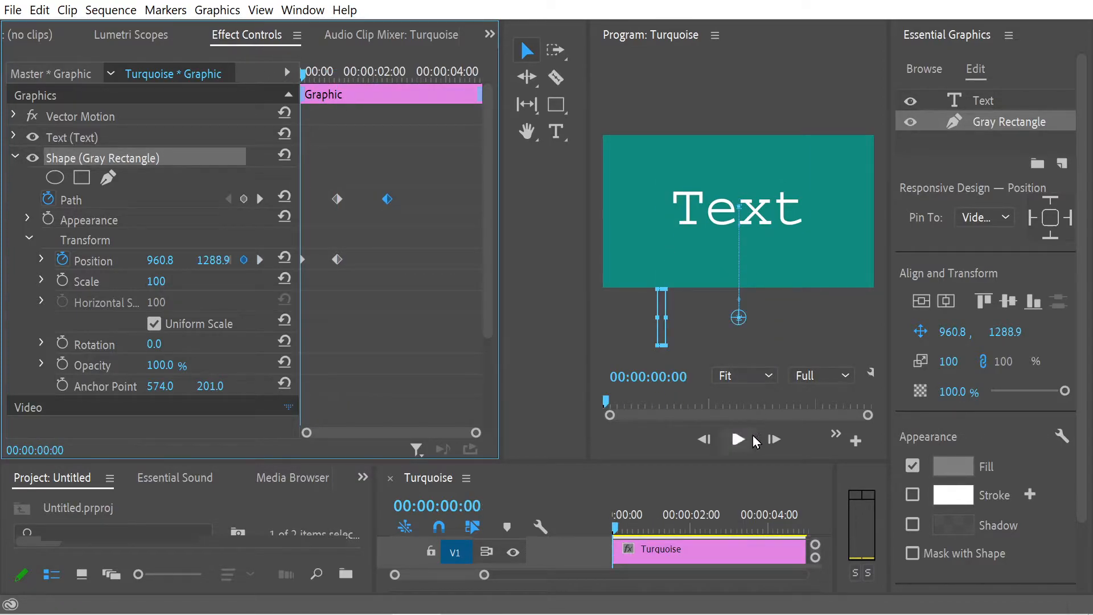
left_click(738, 439)
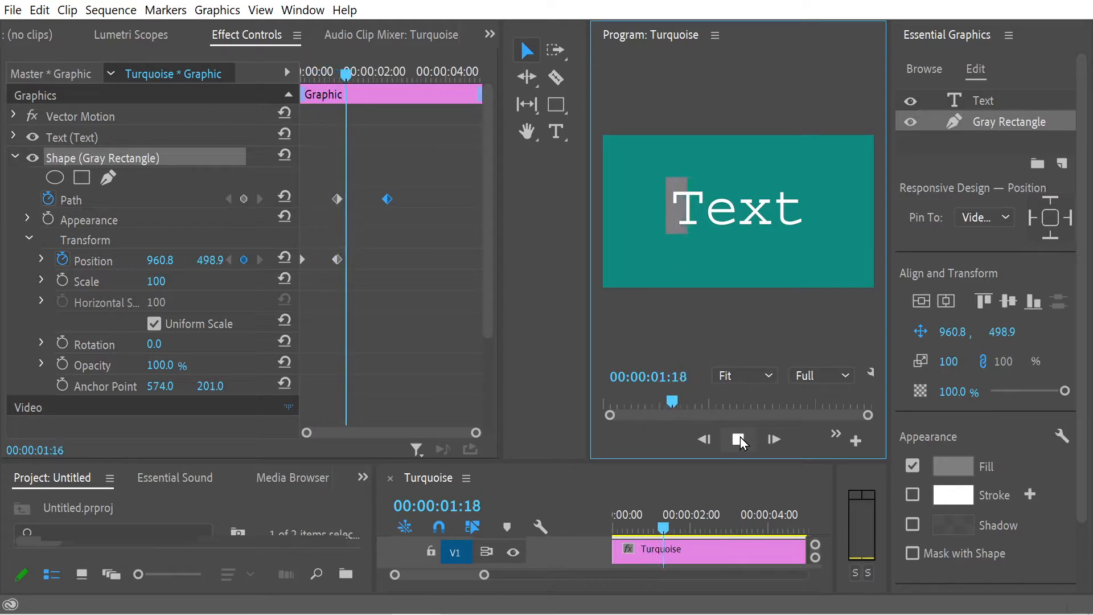
left_click(738, 439)
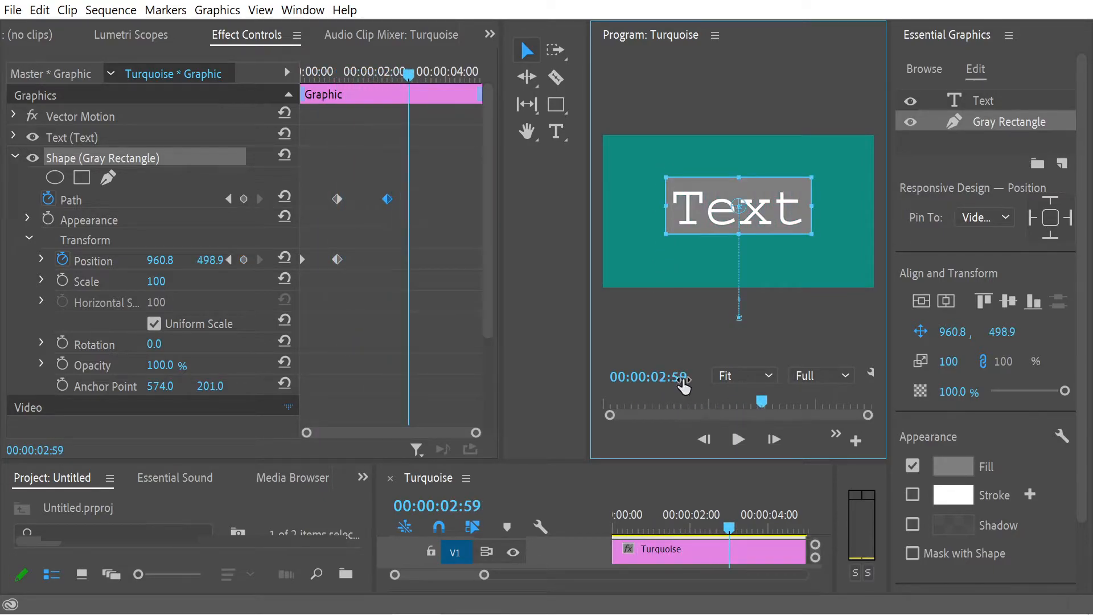
Step: At 00:00:02:23, enable Opacity keyframing for the text layer and set its opacity to 0%
mouse_move(408, 73)
left_mouse_down()
mouse_move(386, 87)
mouse_move(407, 86)
mouse_move(393, 87)
left_mouse_up()
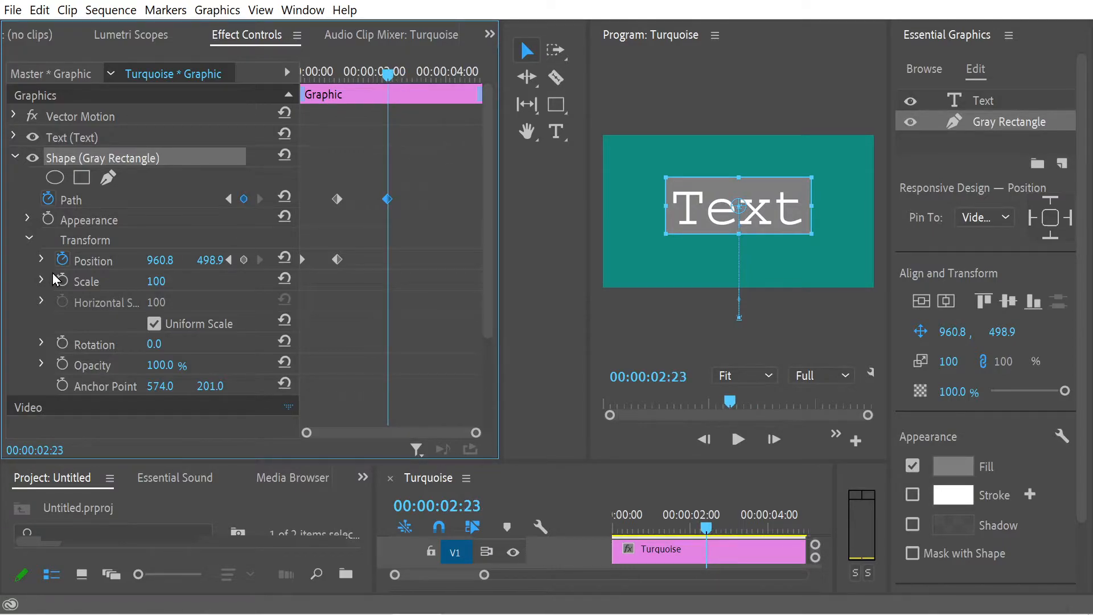
left_click(30, 241)
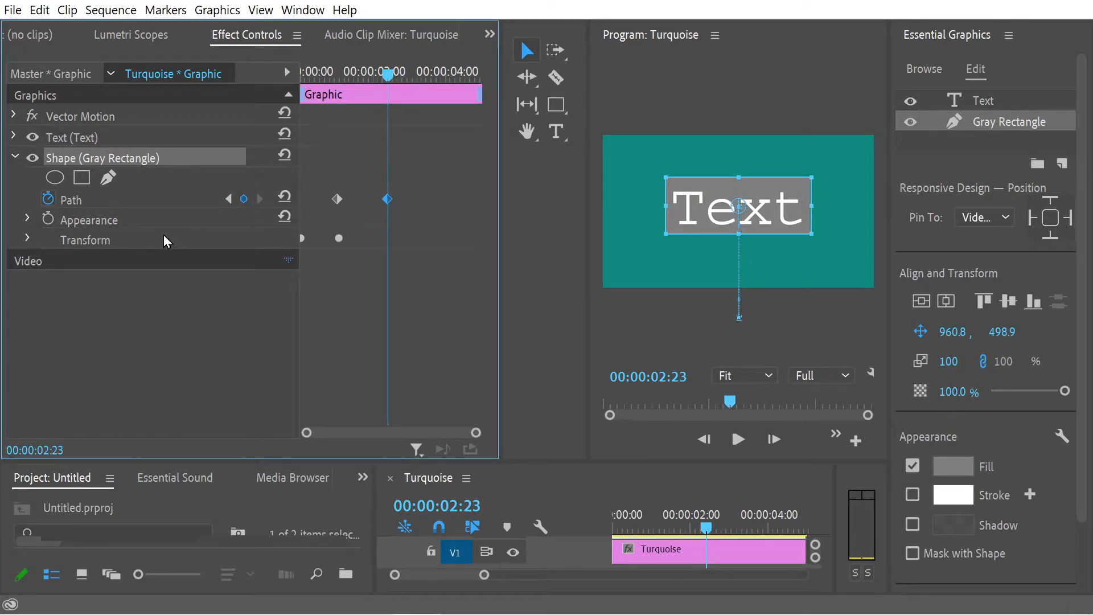
left_click(17, 138)
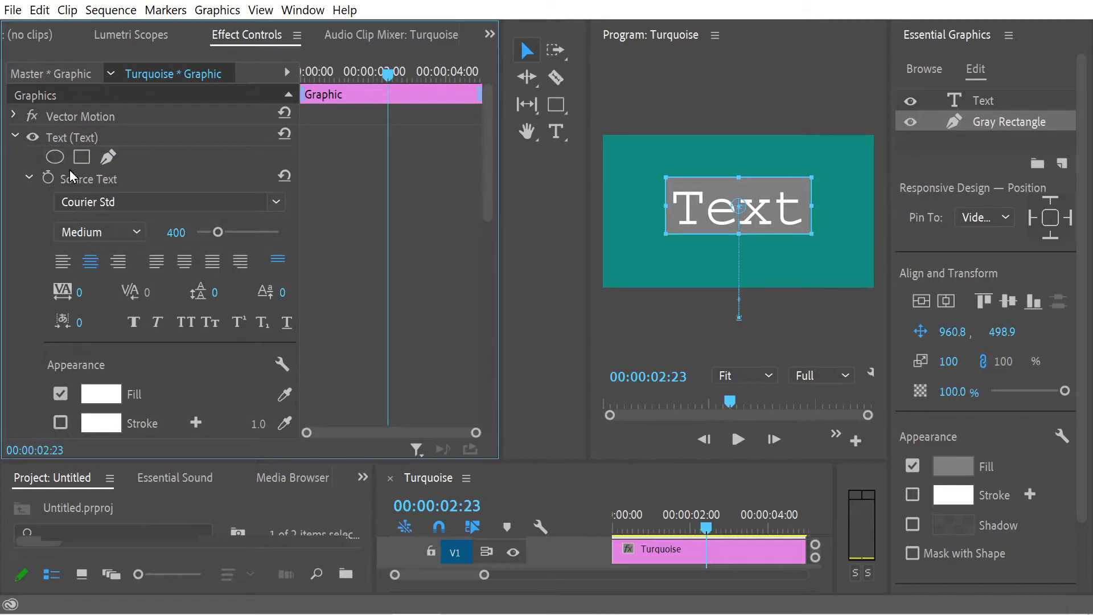
left_click(29, 178)
left_click(29, 178)
left_click(28, 178)
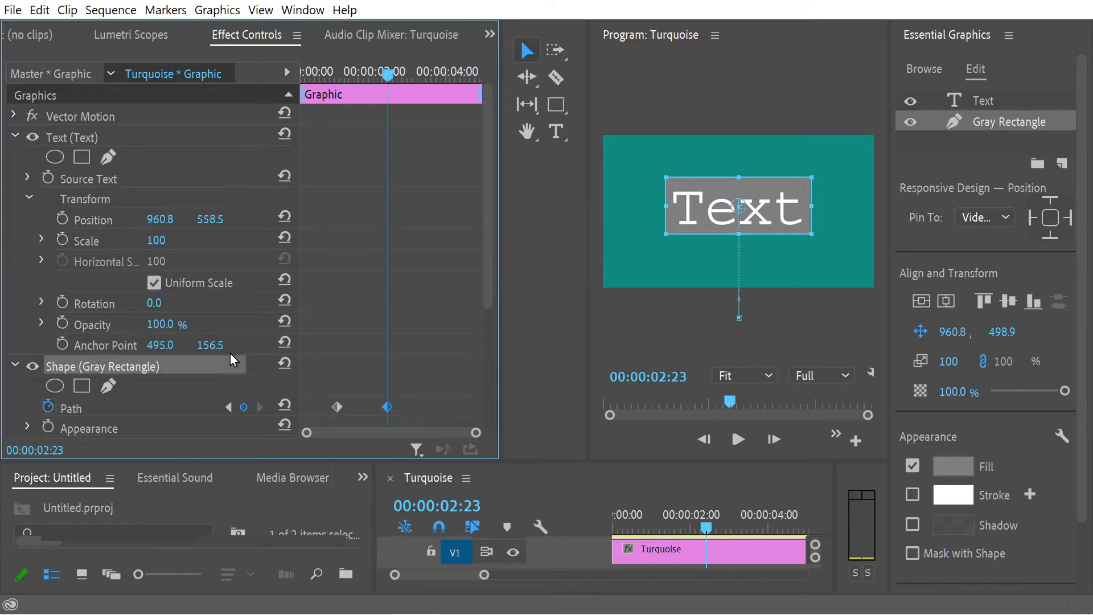
left_click(62, 323)
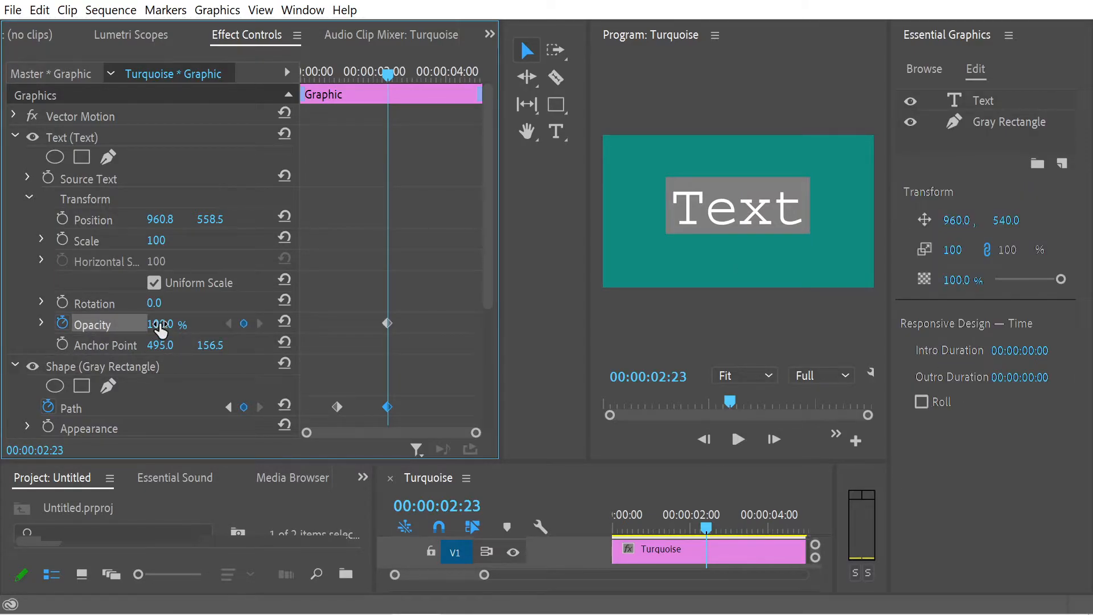
left_click_drag(160, 324, 103, 324)
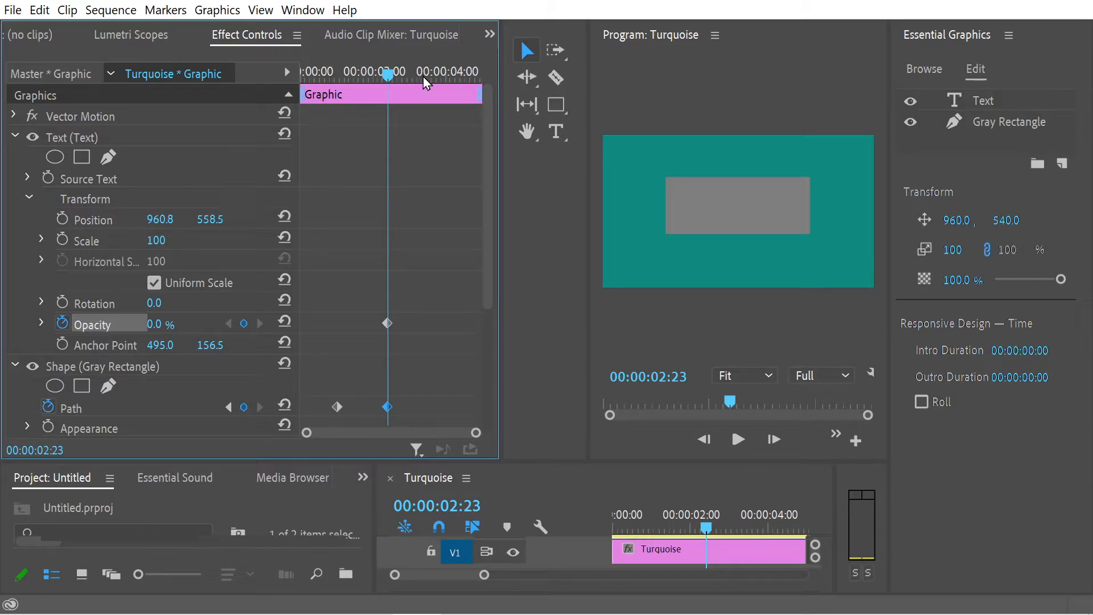
Step: At 00:00:04:07, set the text layer's opacity to 100% to add a second Opacity keyframe
left_click_drag(387, 74, 455, 85)
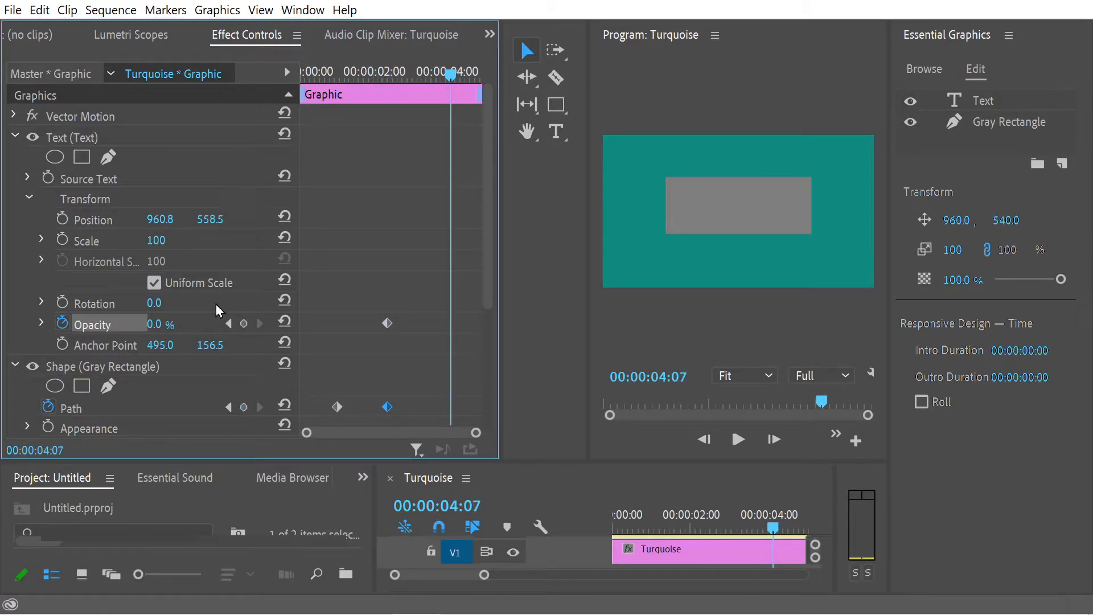
left_click(155, 325)
left_click(158, 323)
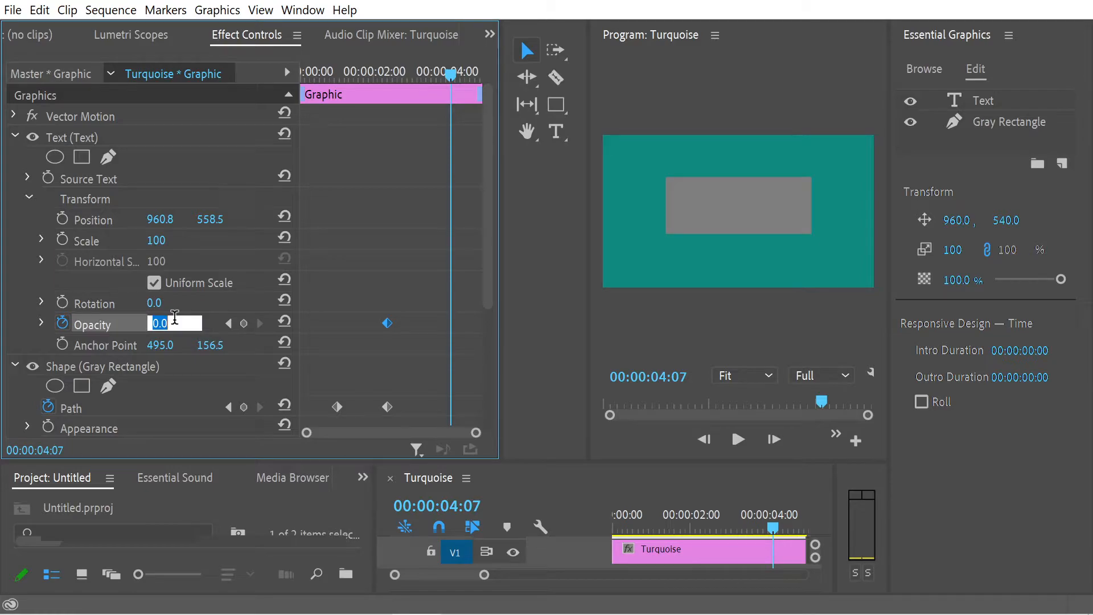
type("100")
key("Return")
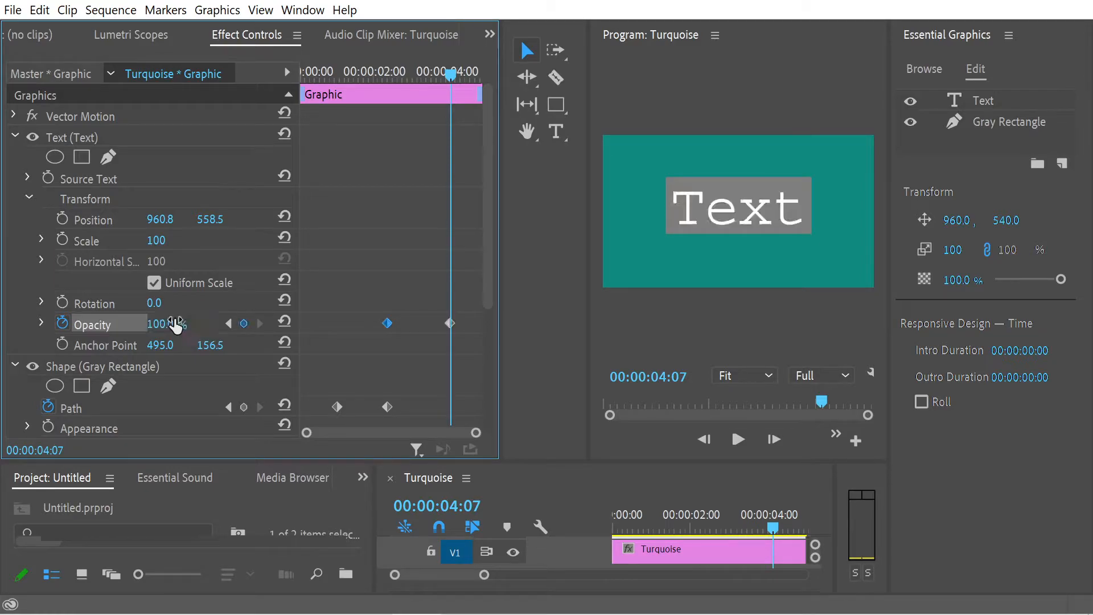
Step: Play the animation from the start and scrub through the rectangle's Position and Path keyframes and the text's Opacity keyframes
key("Home")
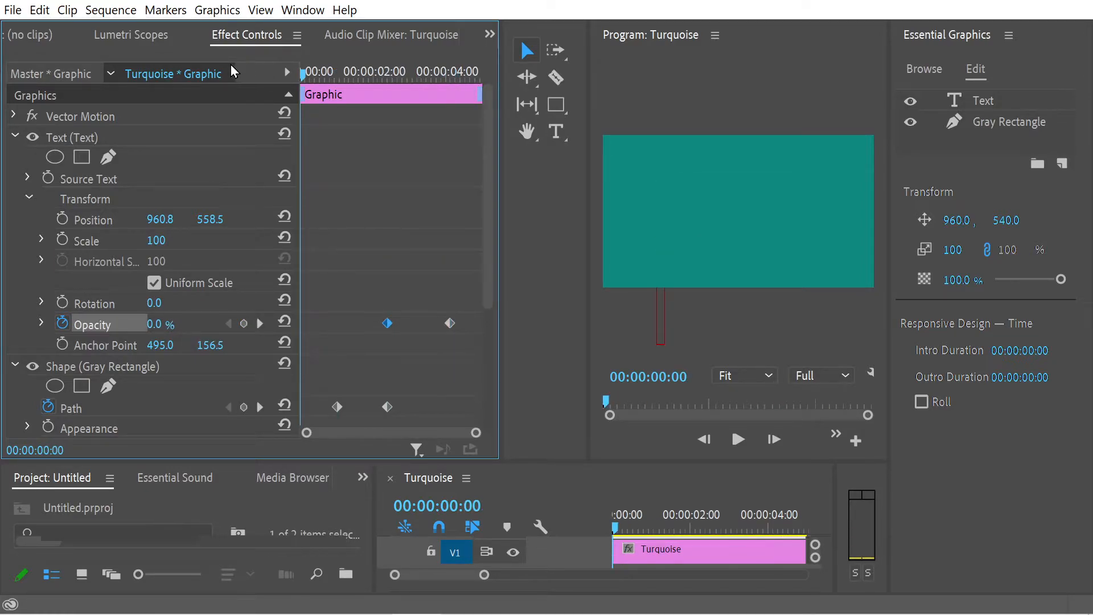
left_click(738, 440)
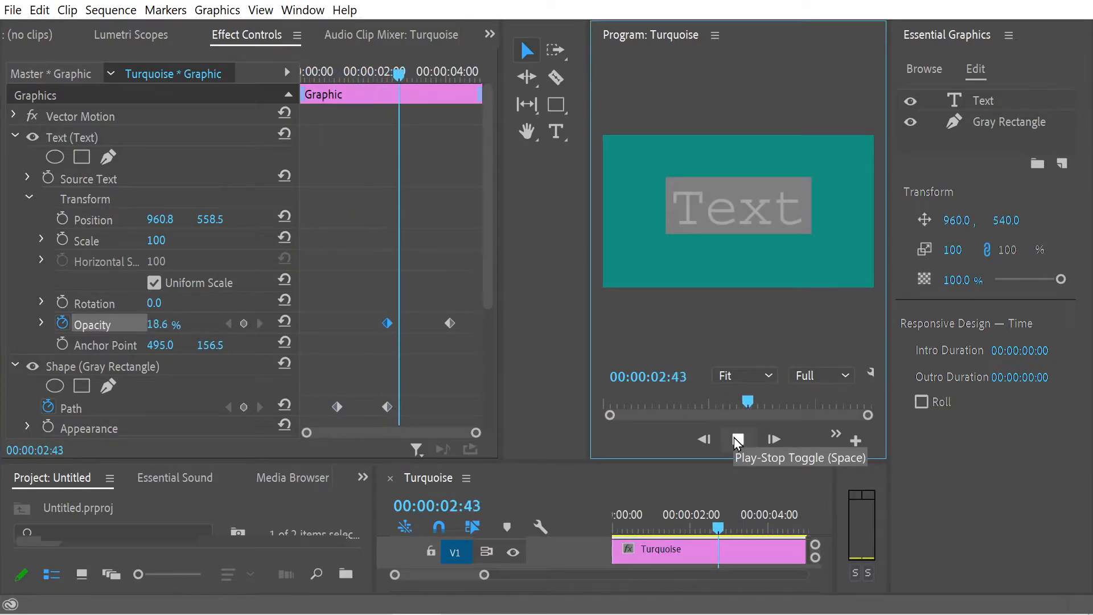
left_click(738, 439)
left_click_drag(372, 76, 338, 95)
left_click_drag(488, 205, 490, 329)
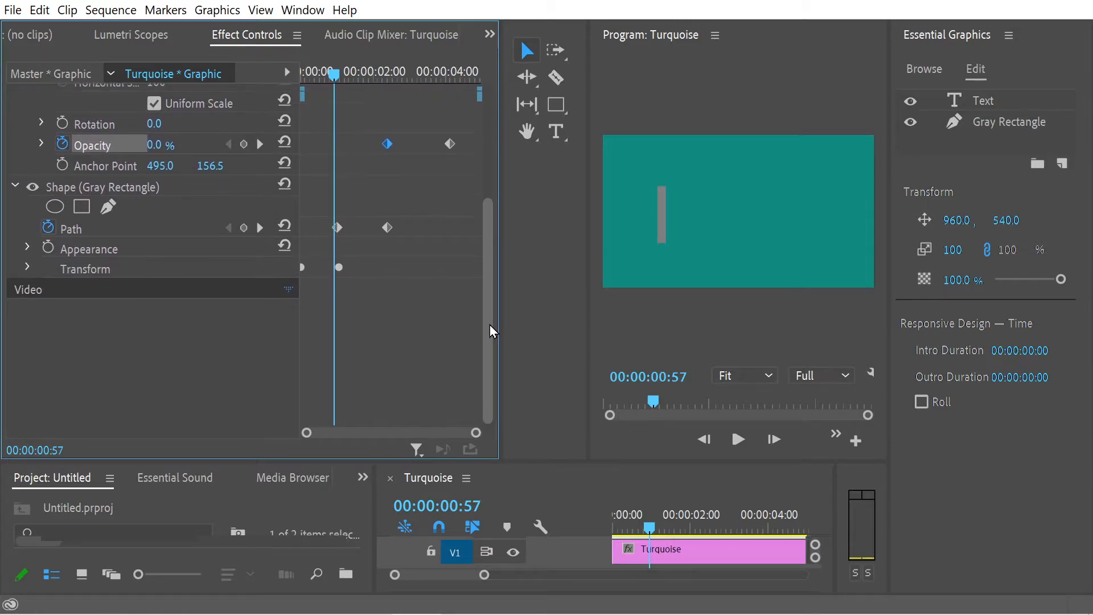
left_click(28, 268)
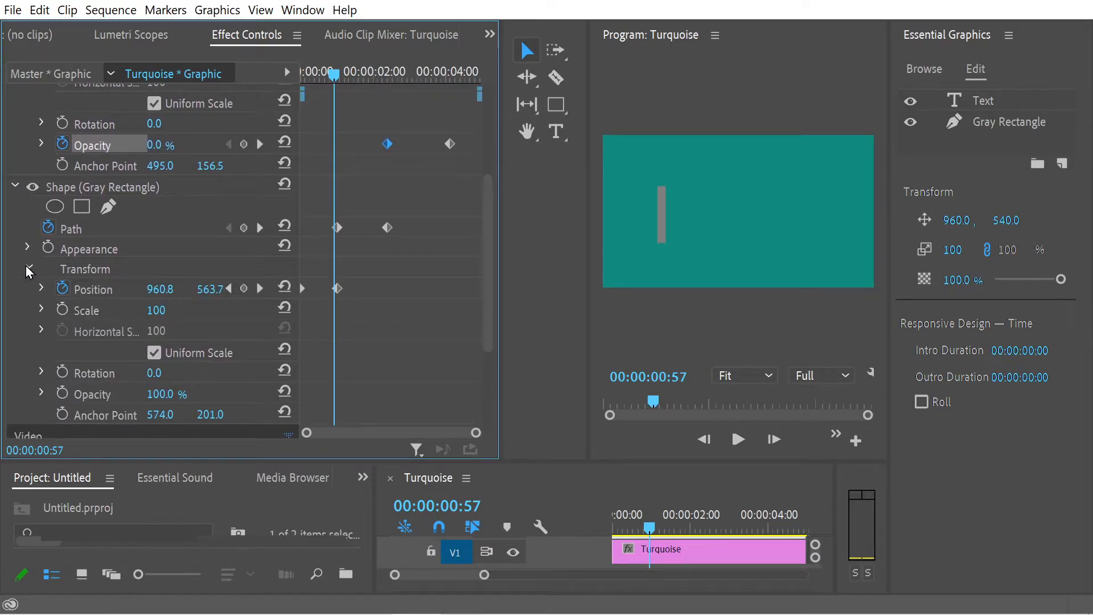
left_click_drag(339, 72, 299, 124)
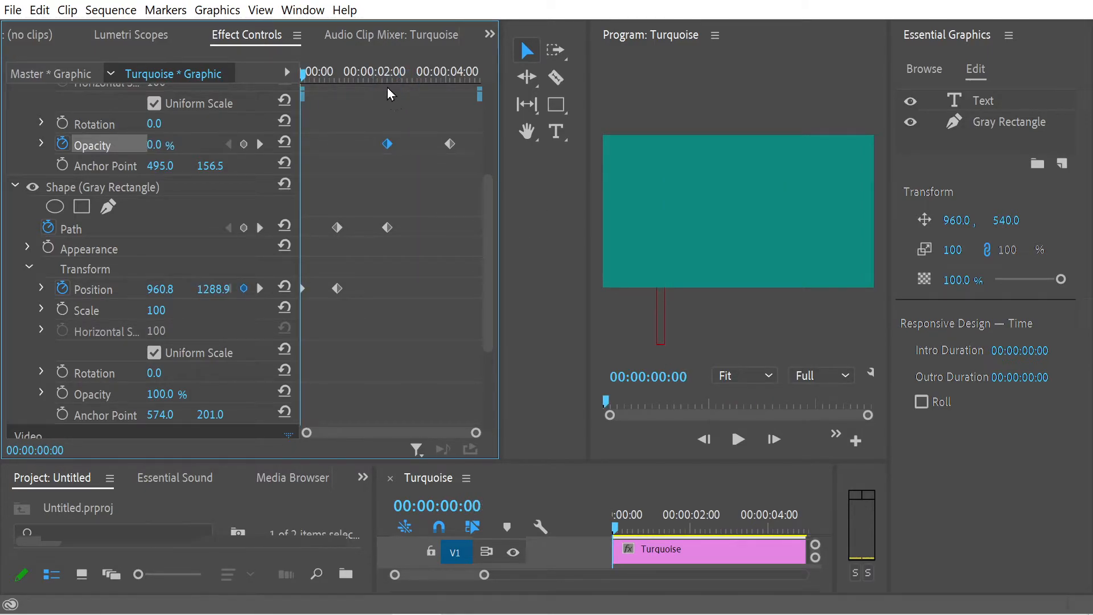
left_click_drag(396, 75, 448, 77)
left_click(449, 144)
scroll(472, 183, "up", 5)
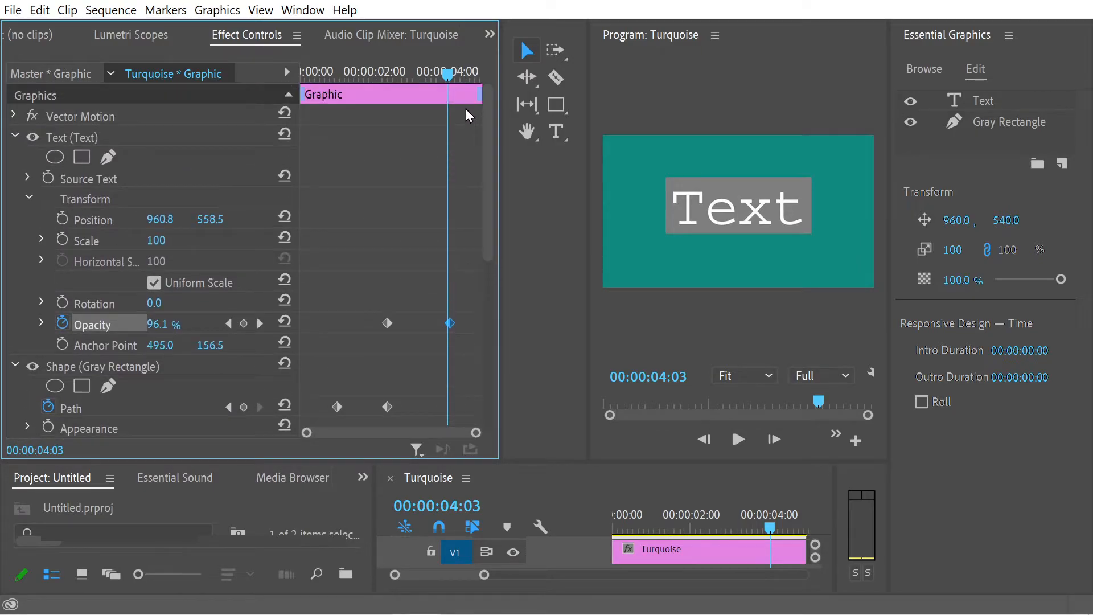
Step: Try moving the text straight up within the gray rectangle to about 960.8, 498.9, and preview the animation from the start
left_click(91, 179)
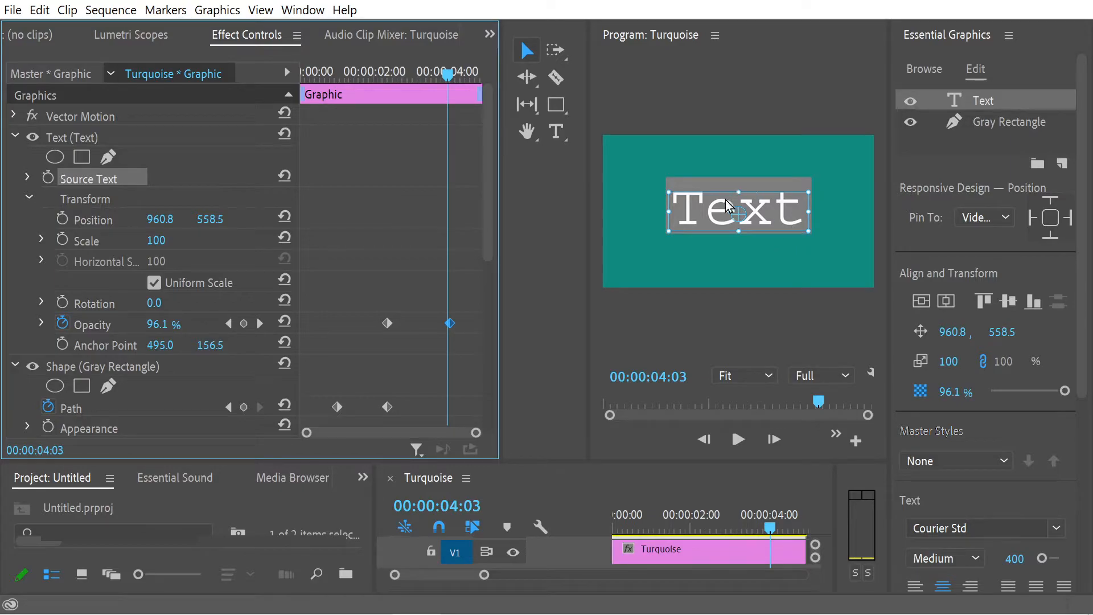
left_click_drag(726, 205, 726, 206)
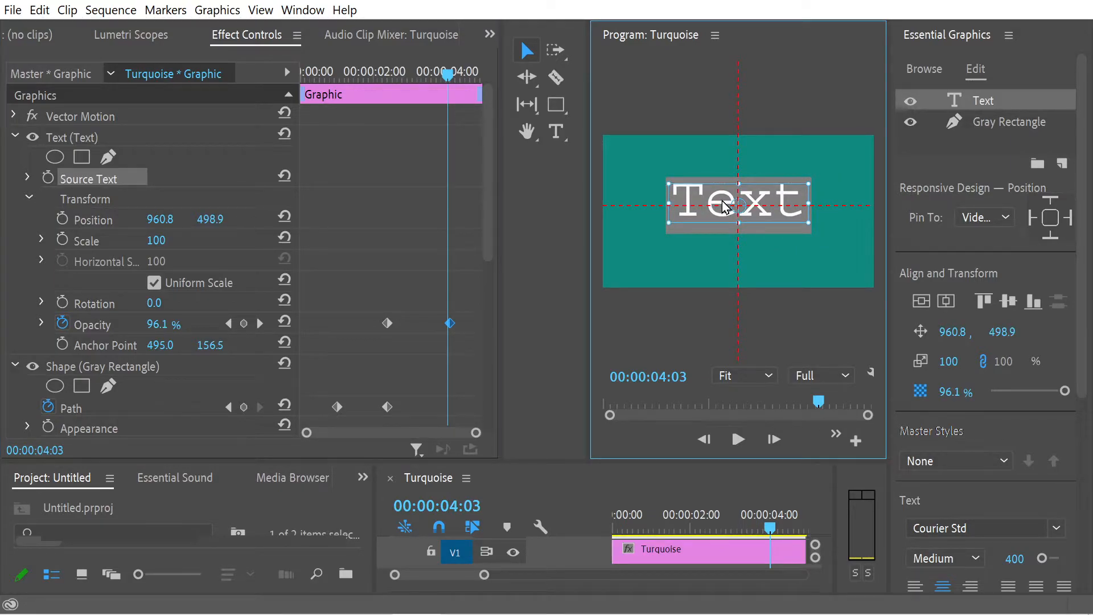
left_click_drag(361, 74, 269, 76)
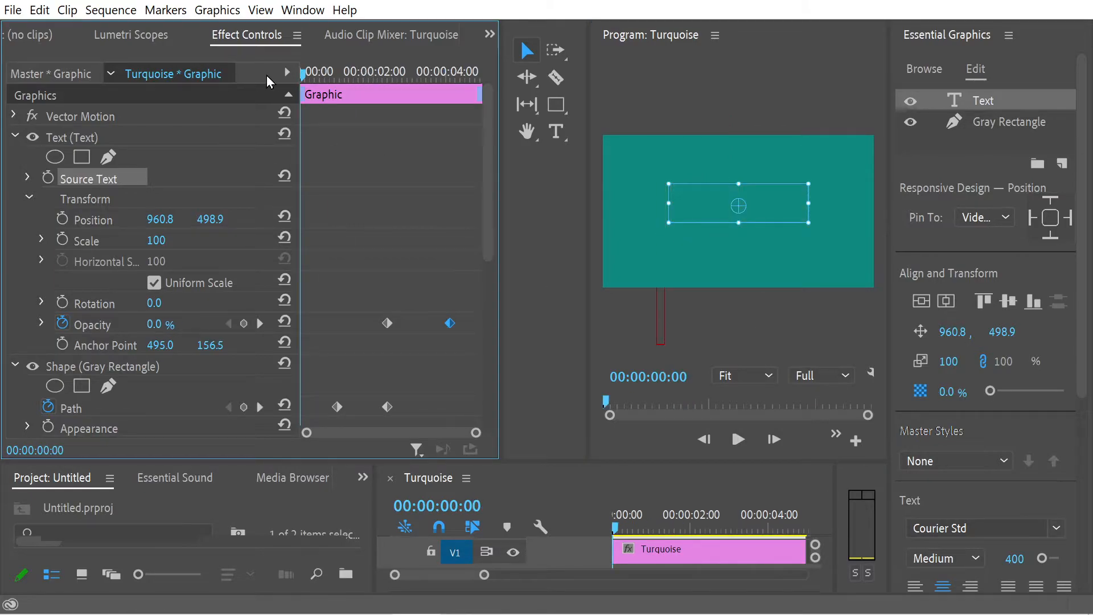
left_click(738, 439)
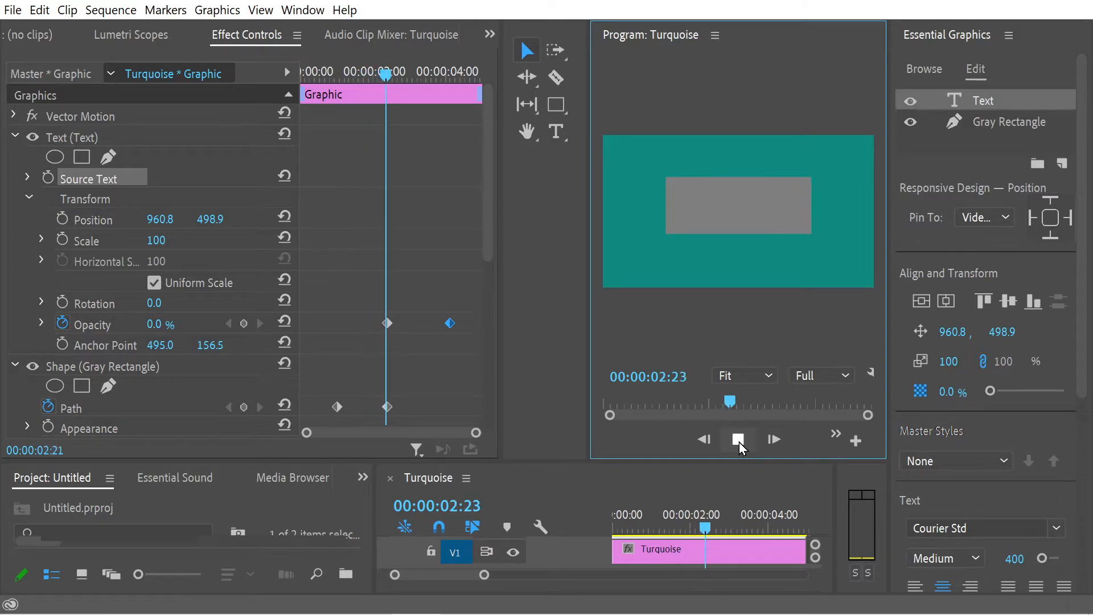
left_click(737, 439)
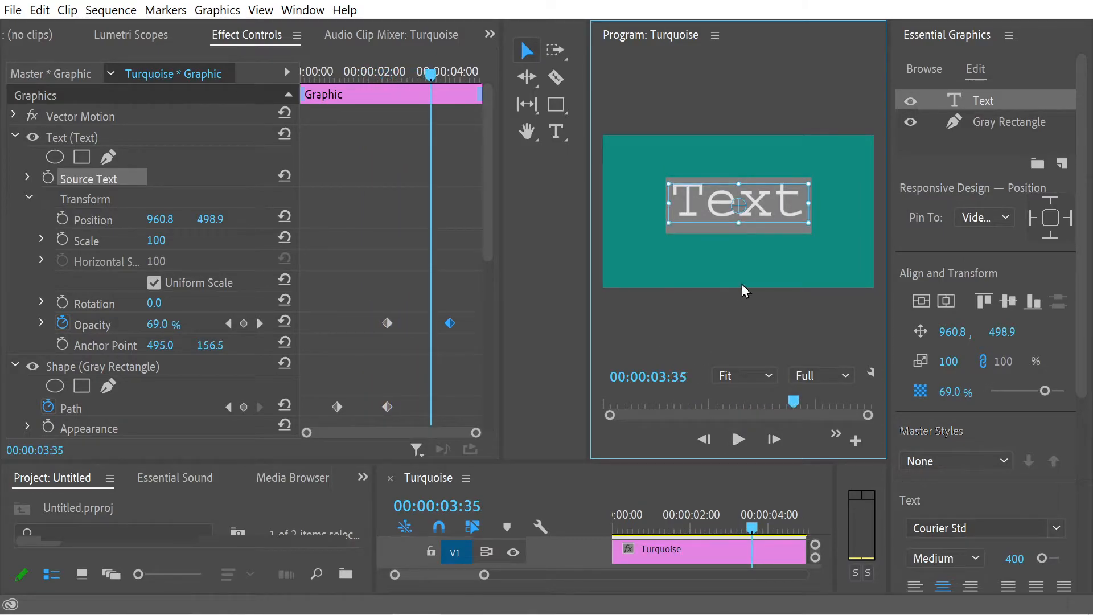
Step: Move the text slightly down within the gray rectangle to about 960.8, 517.4, and preview the animation from the start
left_click_drag(709, 214, 709, 219)
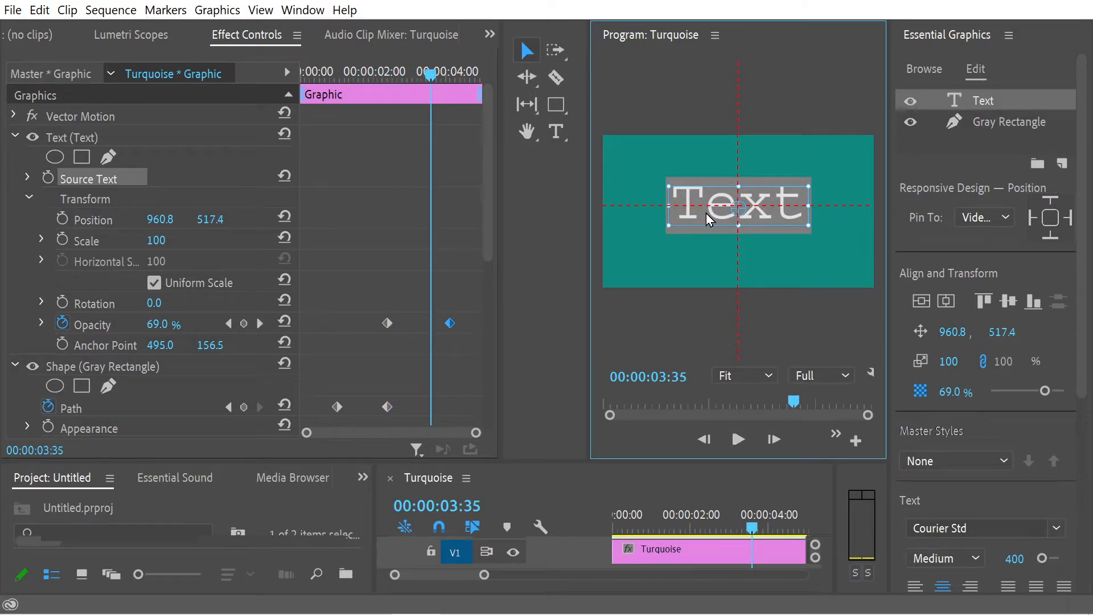
left_click_drag(396, 74, 244, 68)
left_click(738, 438)
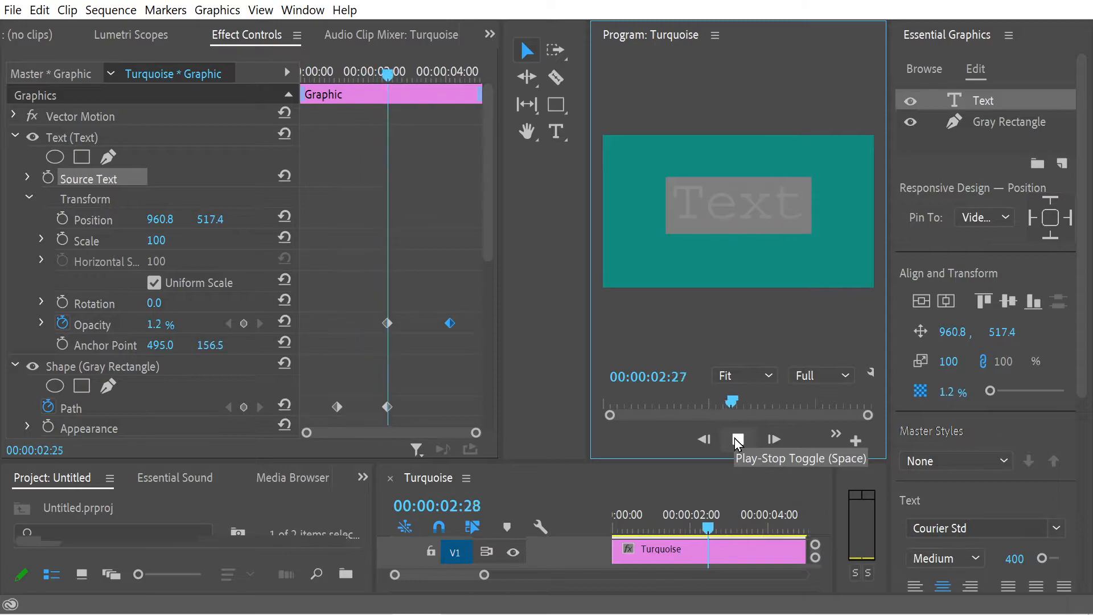
left_click(738, 439)
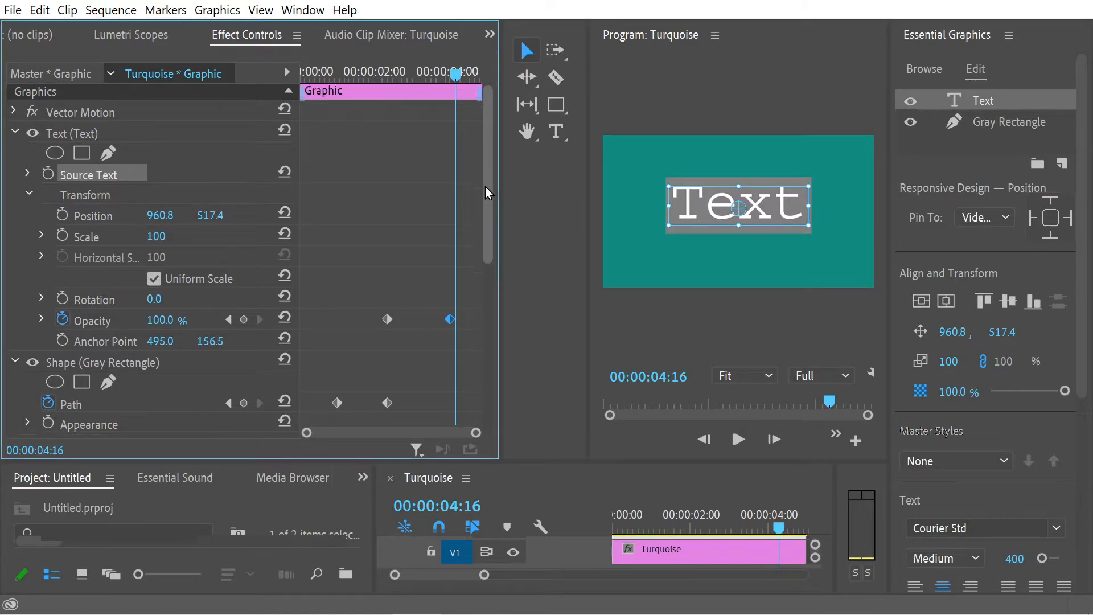
Step: Enlarge the program preview and look over the keyframed properties of the text and the gray rectangle
scroll(483, 193, "down", 1)
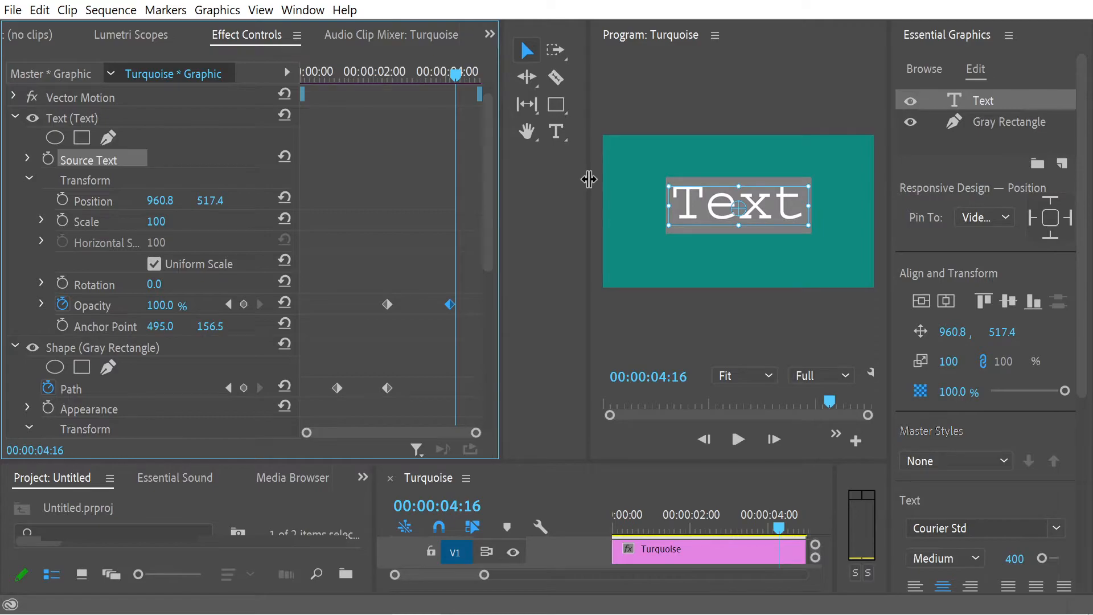
left_click_drag(586, 187, 557, 180)
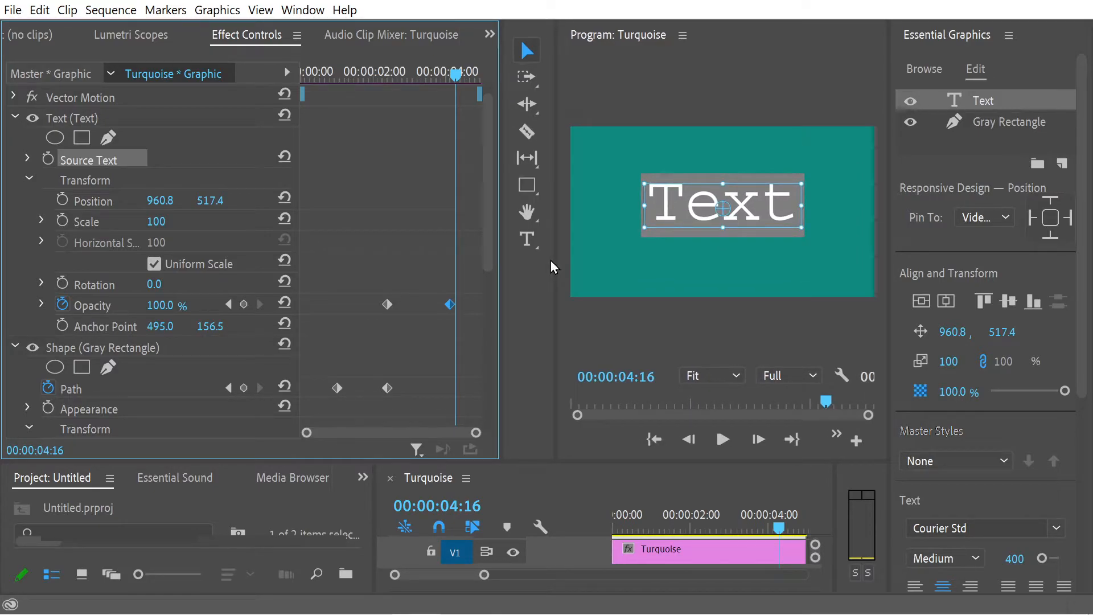
scroll(485, 239, "down", 5)
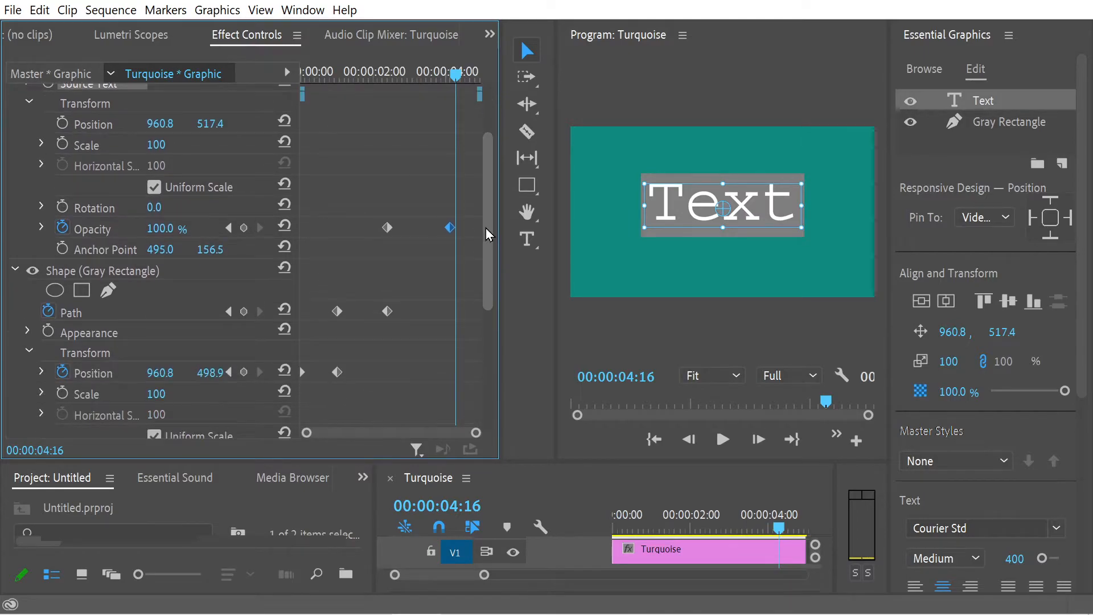
left_click_drag(483, 234, 485, 182)
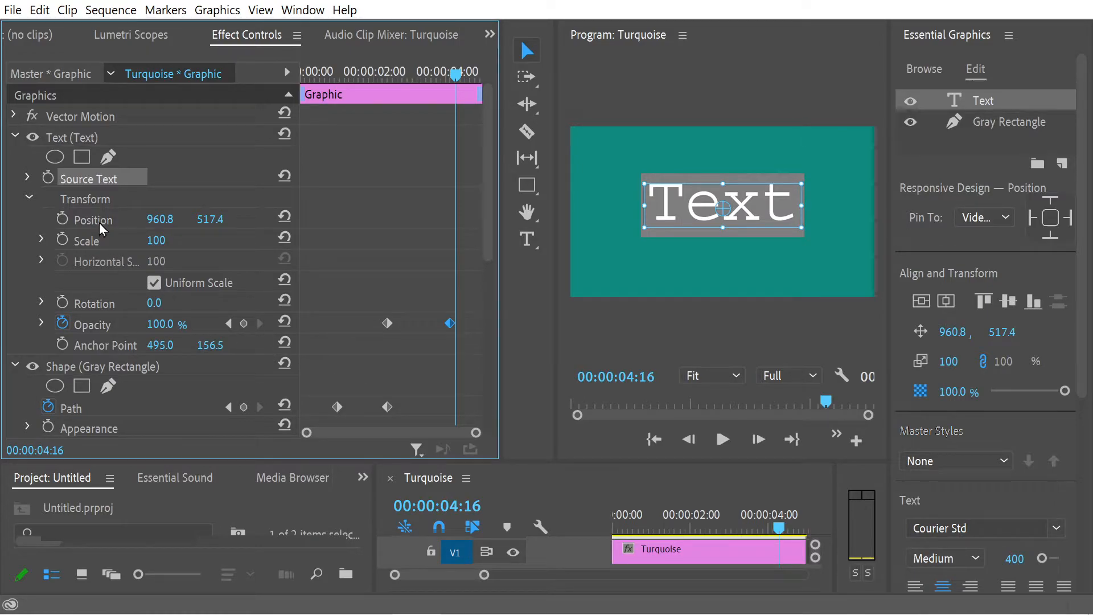
Step: Try shrinking the text's Scale to 0 at 00:00:02:23 without keyframing it
left_click_drag(485, 225, 488, 348)
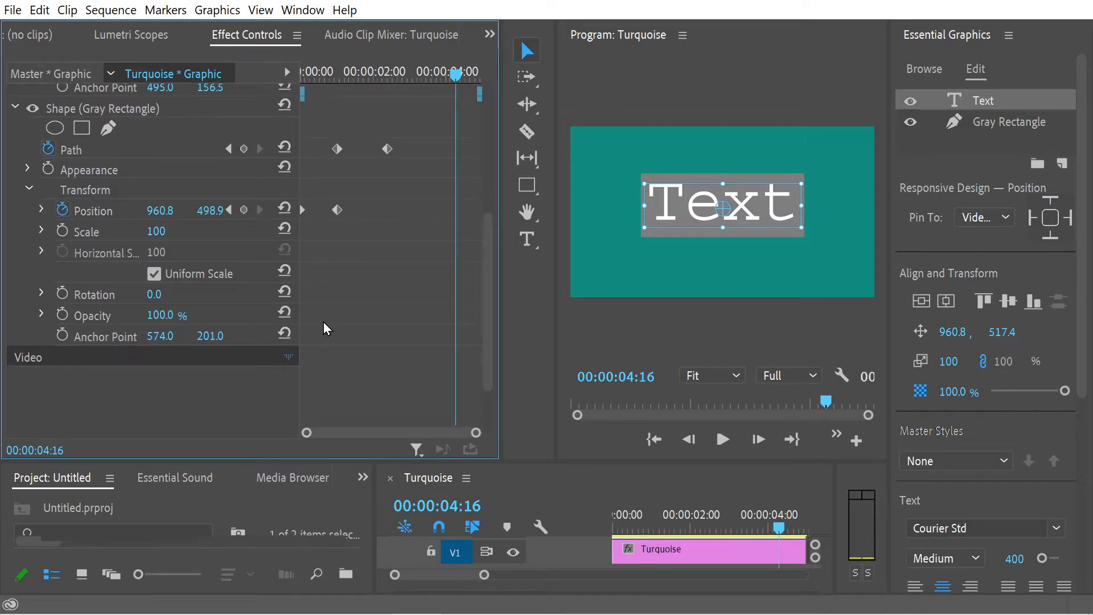
left_click_drag(490, 255, 484, 115)
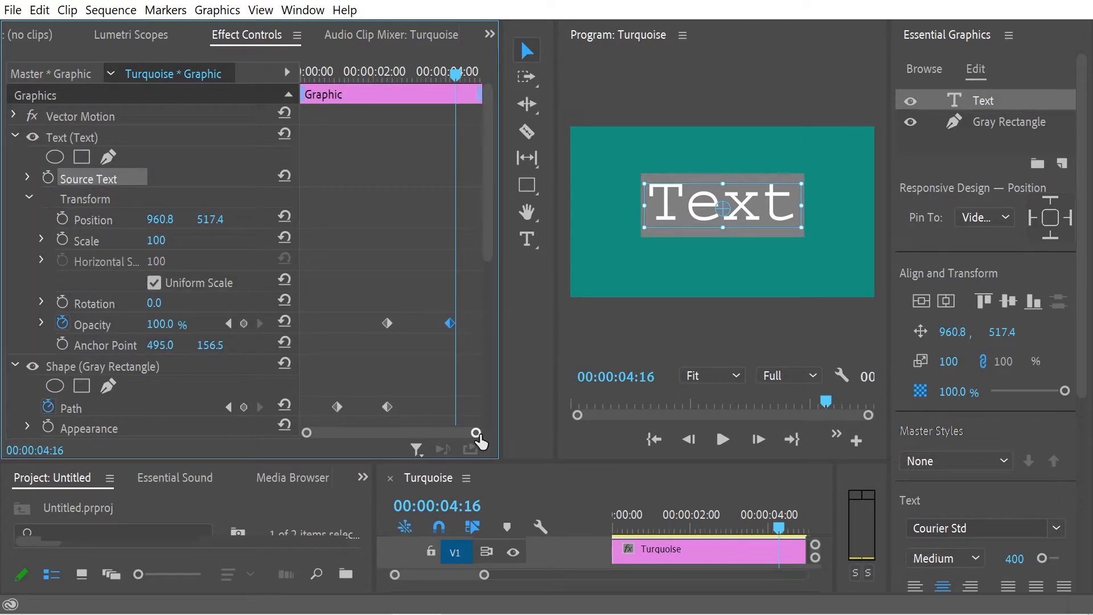
left_click_drag(451, 98, 394, 100)
left_click_drag(433, 114, 388, 147)
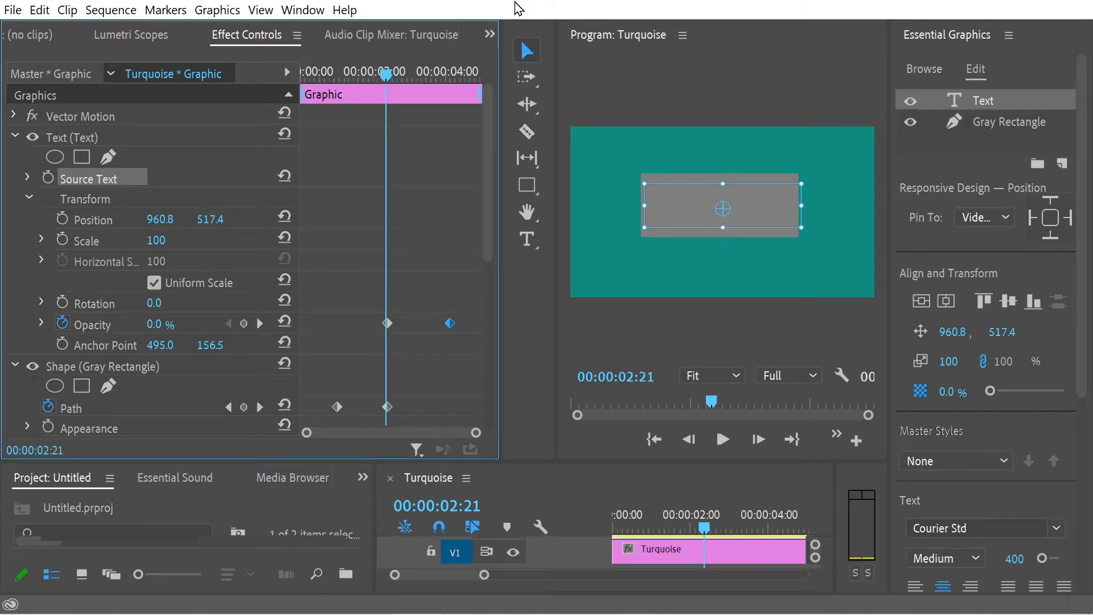
mouse_move(383, 69)
left_mouse_down()
mouse_move(402, 69)
mouse_move(378, 70)
mouse_move(387, 73)
left_mouse_up()
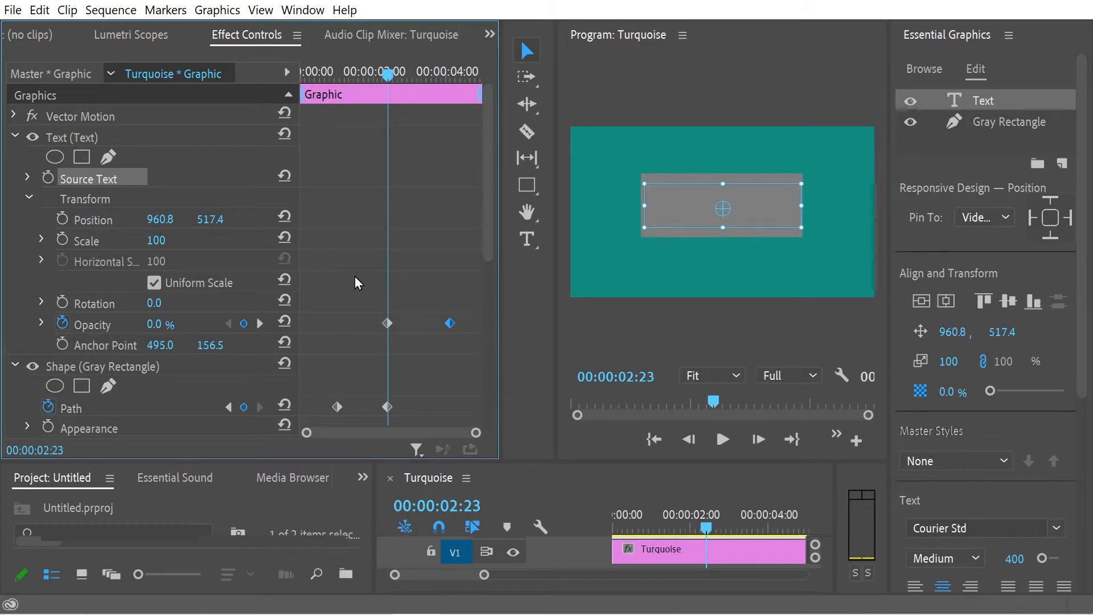
left_click_drag(155, 239, 91, 240)
Step: Restore the text's Scale to 100 with the playhead at 00:00:04:07
left_click(421, 74)
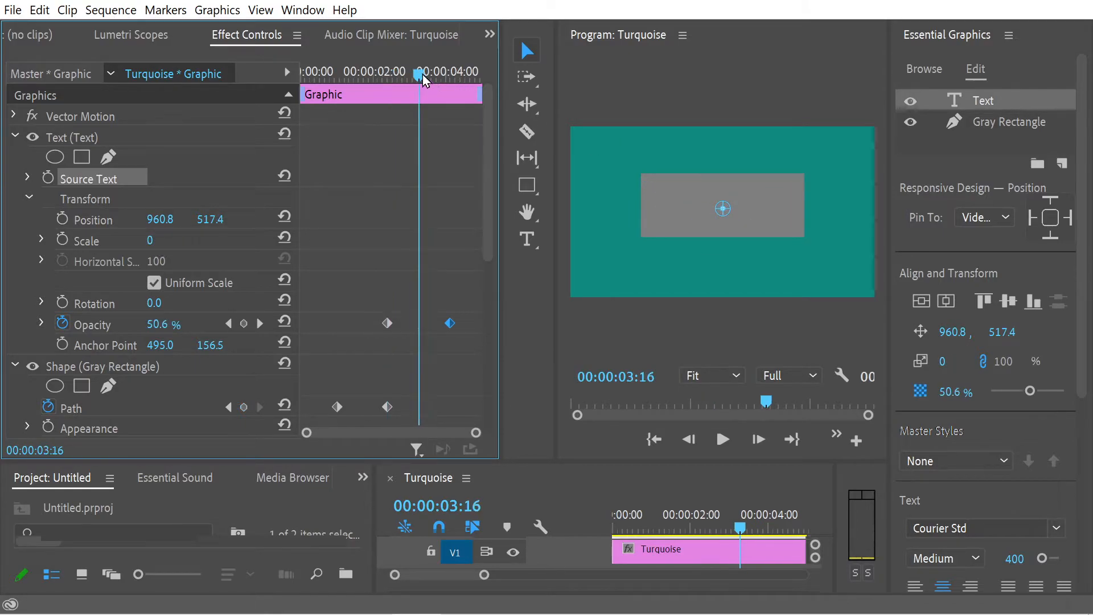
mouse_move(422, 80)
left_mouse_down()
mouse_move(456, 81)
mouse_move(439, 81)
left_mouse_up()
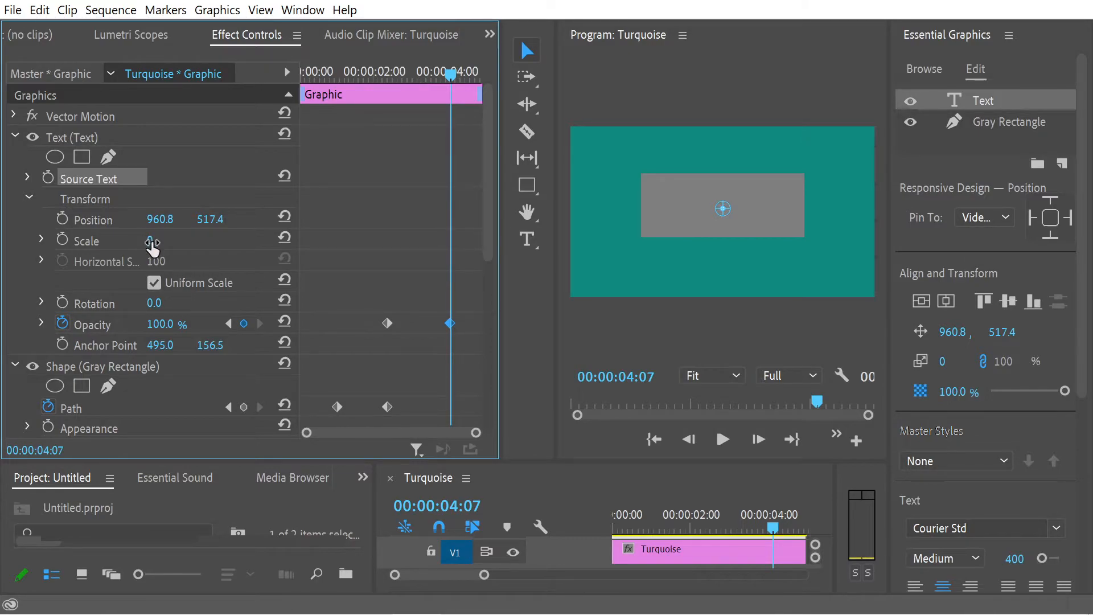
left_click_drag(153, 240, 187, 240)
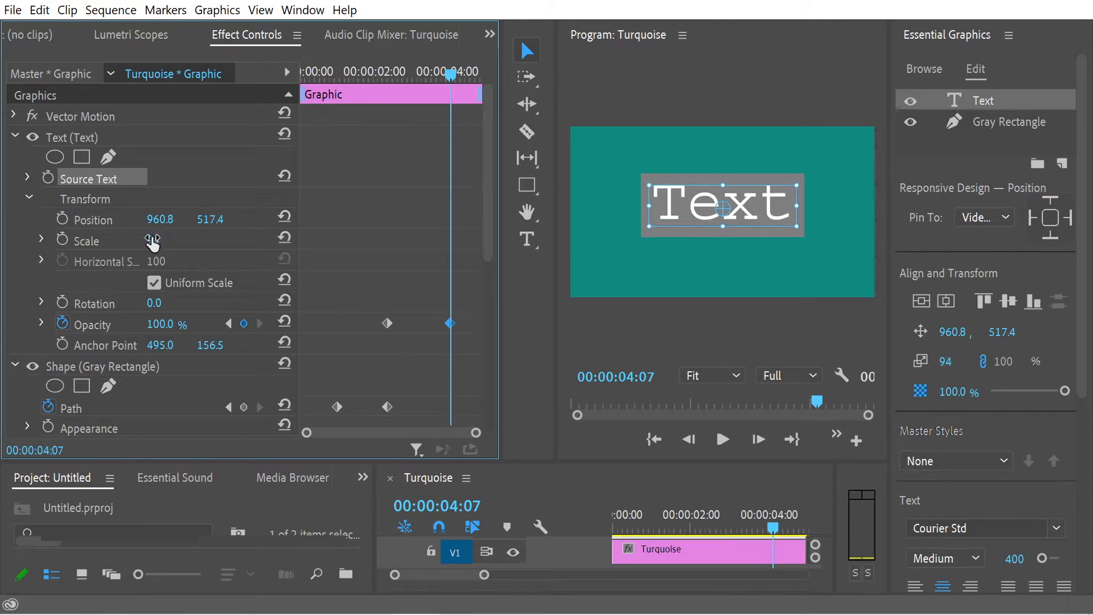
left_click(174, 238)
type("100")
key("Return")
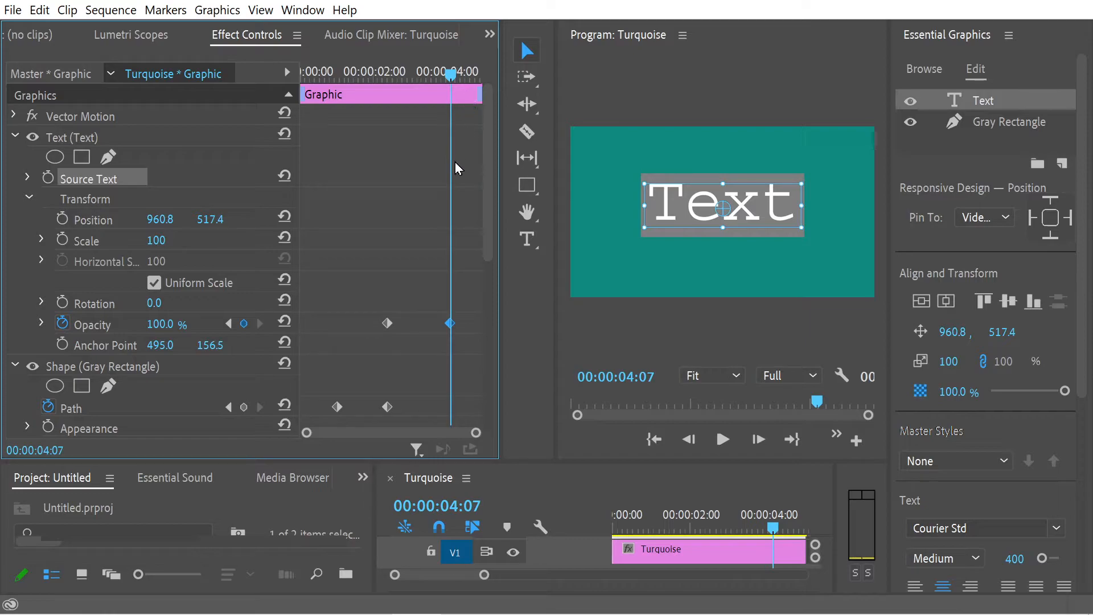
Step: Expand the text's Scale property and preview the title animation from the start twice
left_click(40, 242)
mouse_move(429, 94)
left_mouse_down()
mouse_move(333, 99)
mouse_move(427, 106)
left_mouse_up()
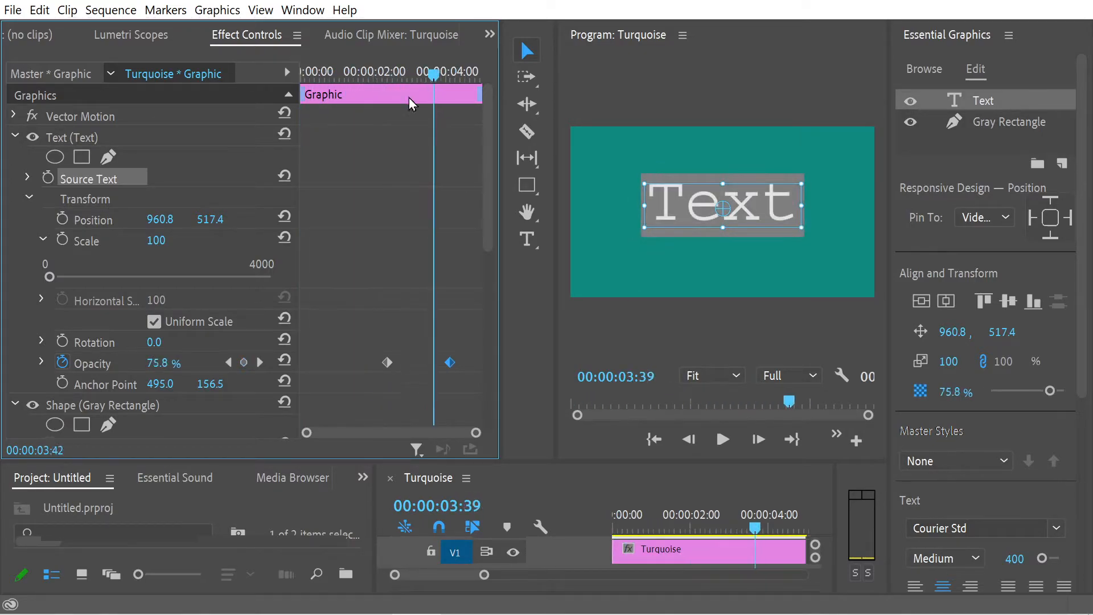
key("Home")
left_click(722, 439)
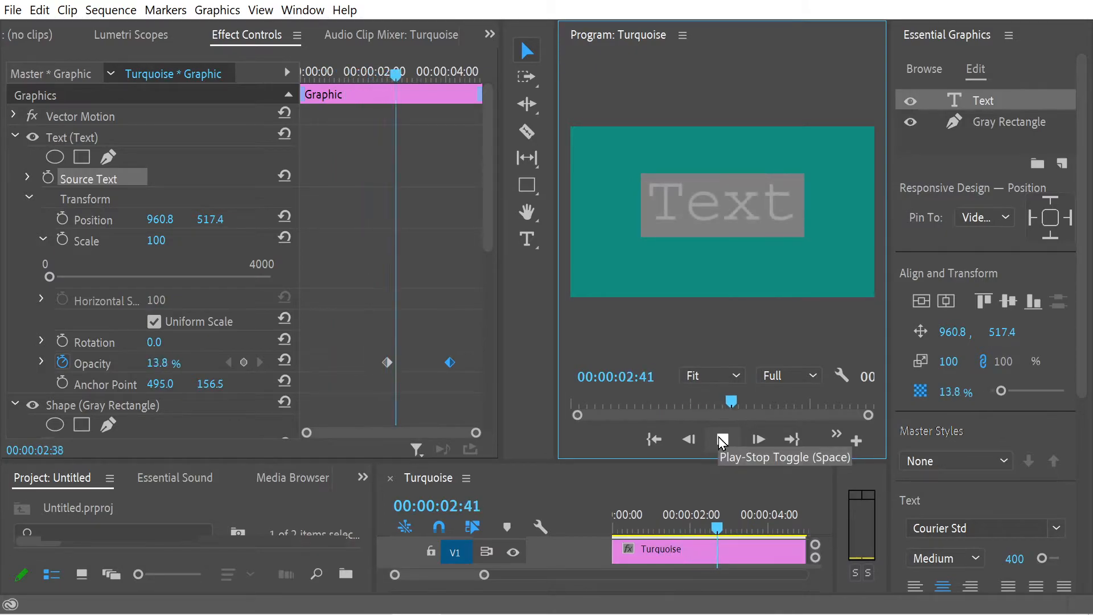
left_click(721, 439)
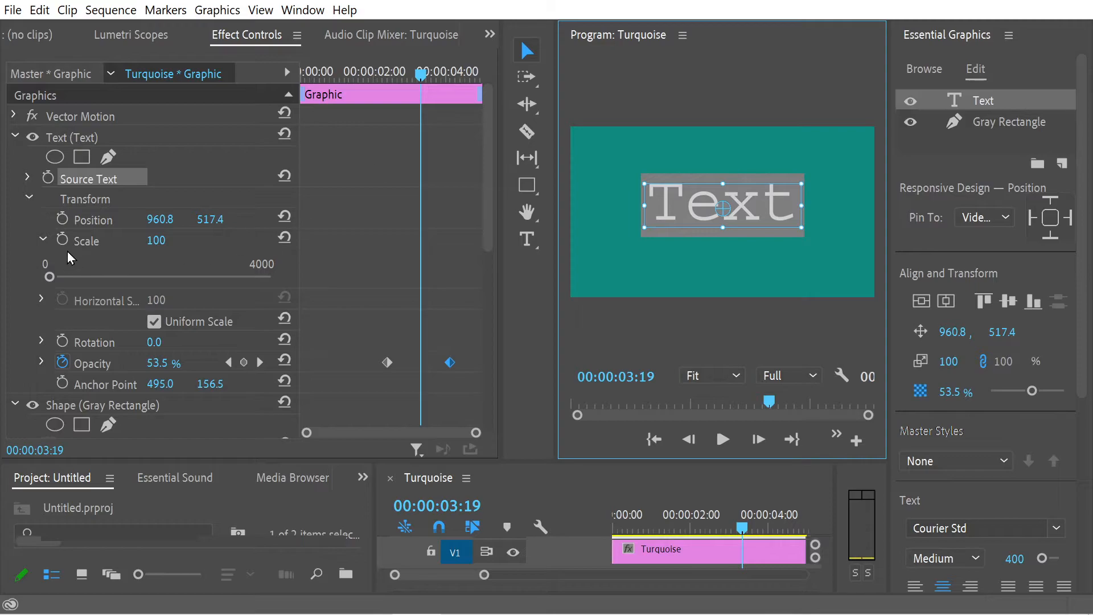
left_click_drag(414, 84, 445, 120)
key("Home")
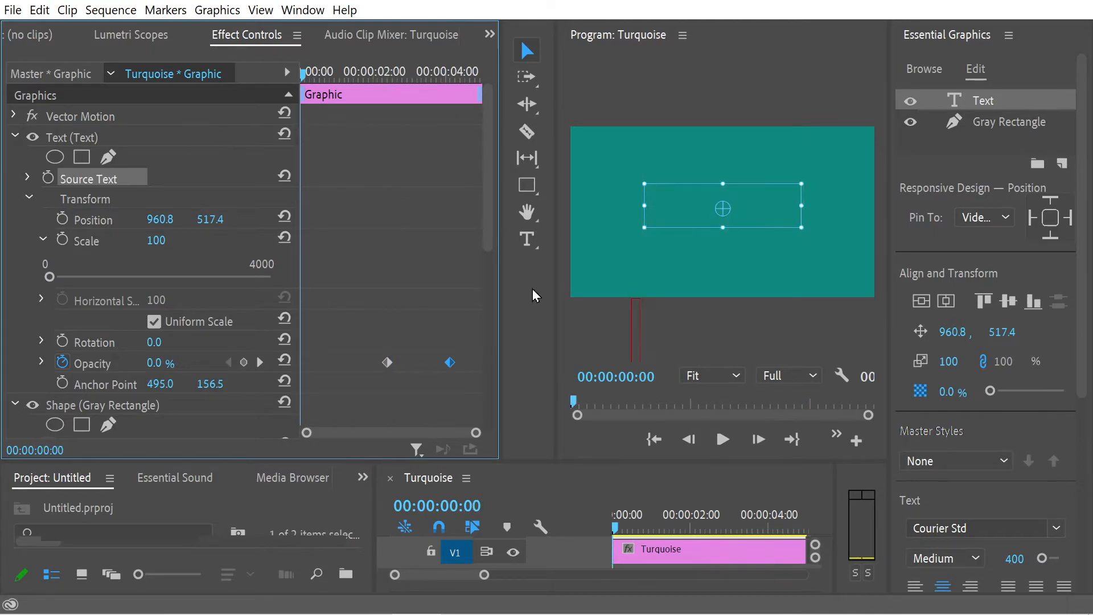
left_click(579, 167)
left_click(723, 438)
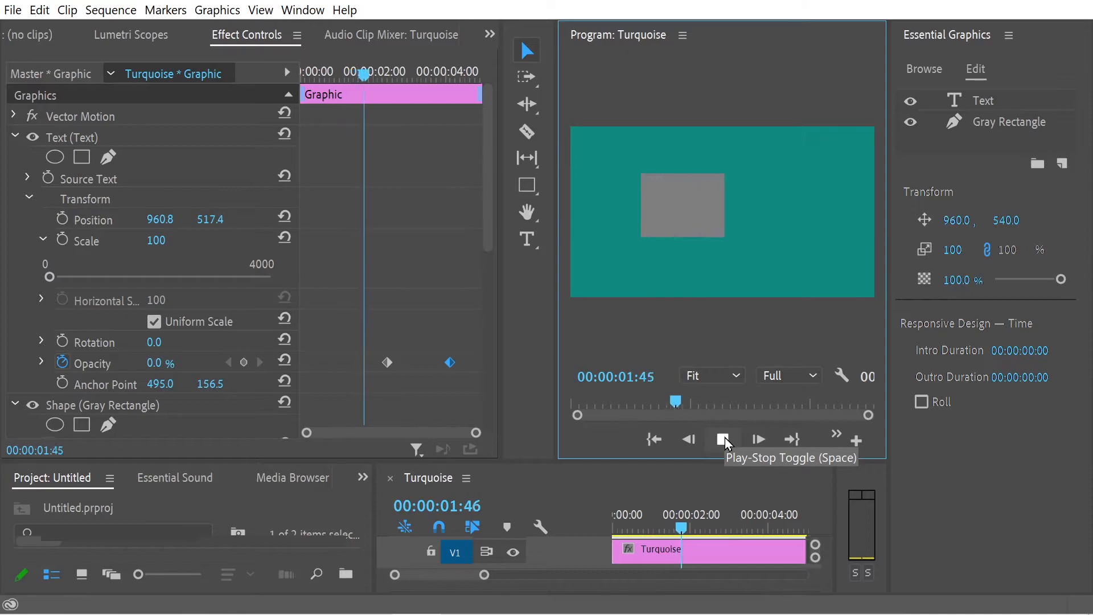
left_click(722, 439)
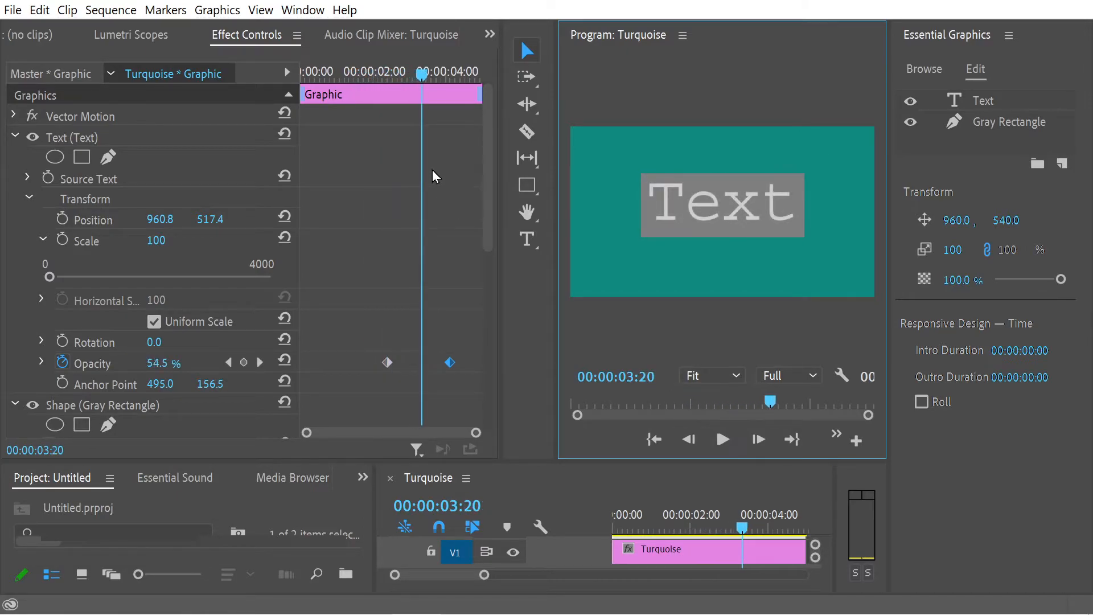
Step: Turn on Scale keyframing for the text at 00:00:02:23 and set the Scale there to 0
left_click(358, 72)
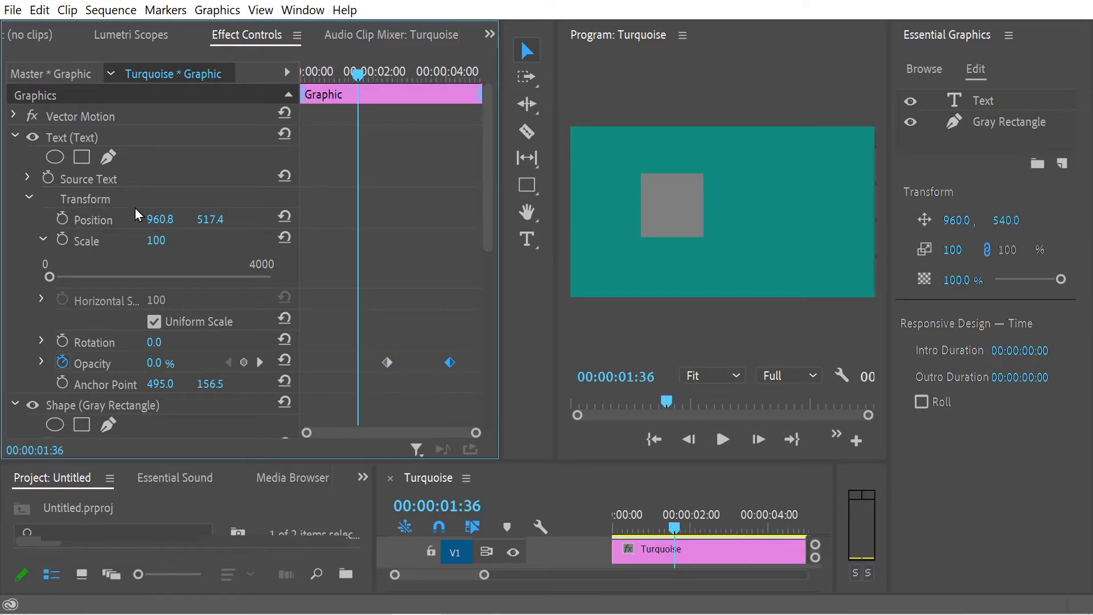
left_click_drag(380, 79, 387, 86)
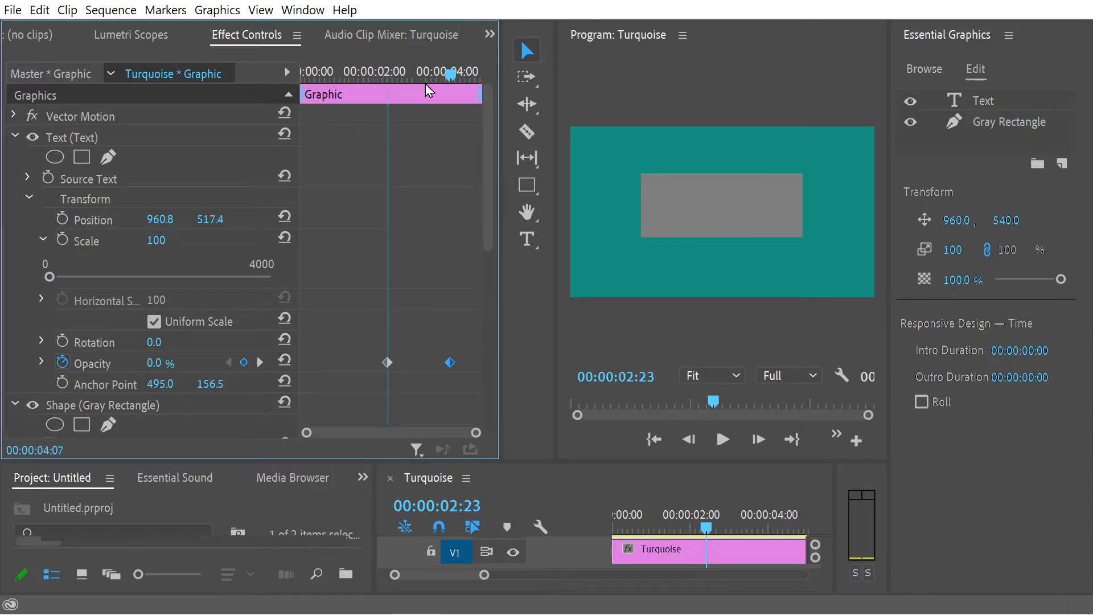
left_click(62, 239)
left_click(163, 239)
type("0")
key("Return")
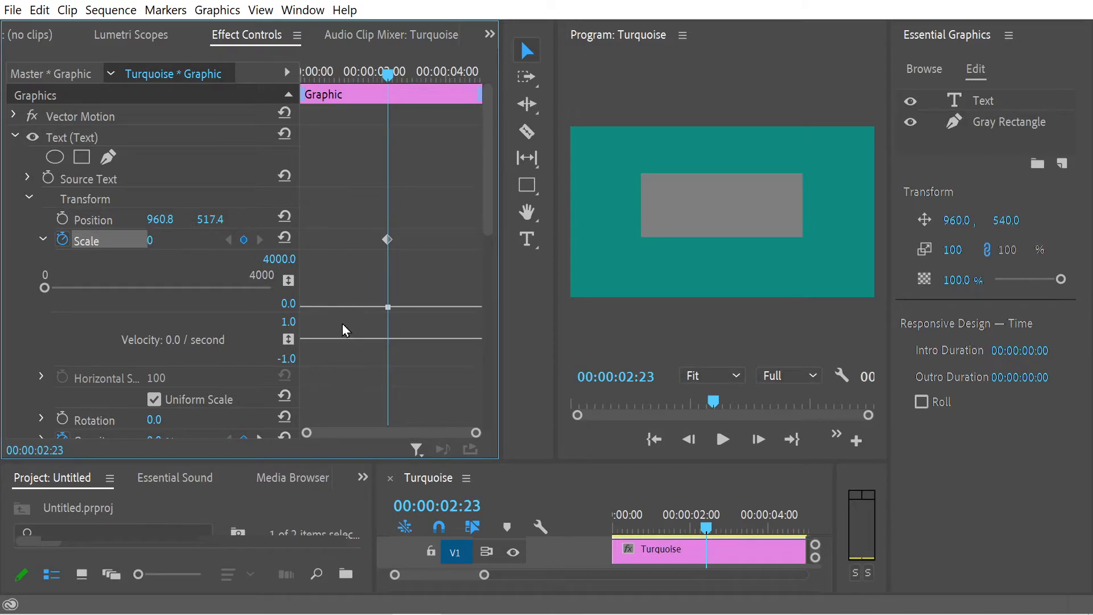
Step: Collapse the text's Scale graph and add a Scale keyframe of 100 at 00:00:04:07, aligned with the last Opacity keyframe
left_click_drag(390, 80, 422, 74)
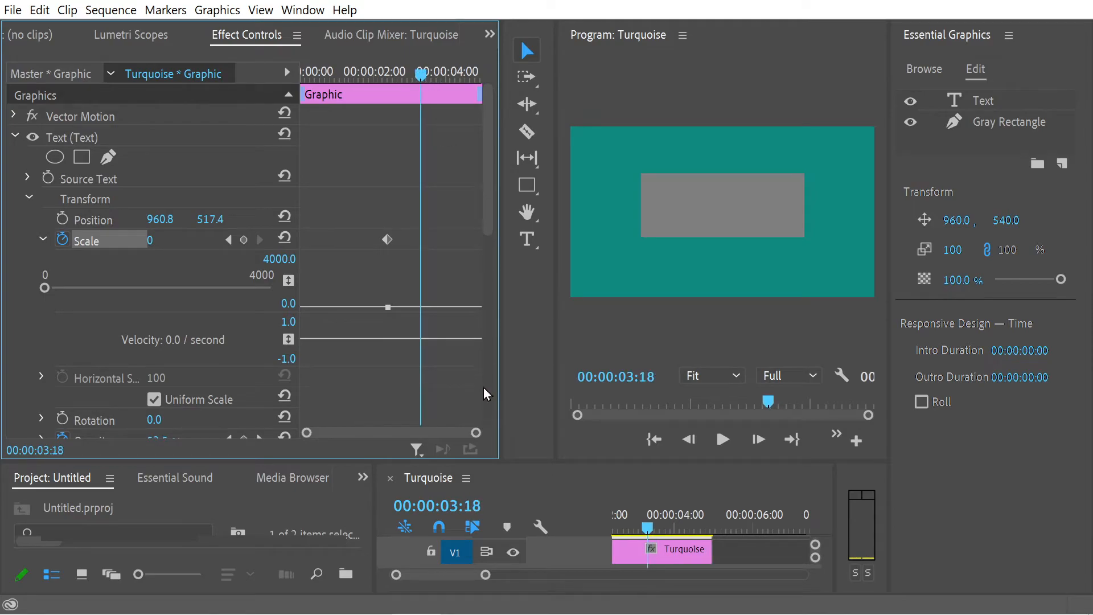
left_click(43, 240)
left_click_drag(426, 80, 467, 93)
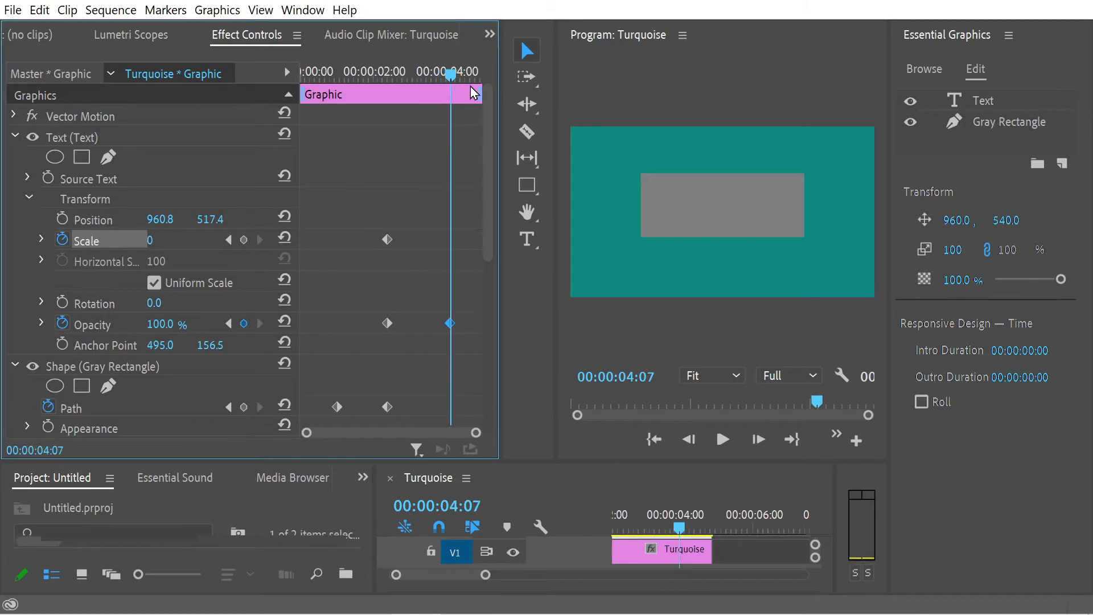
left_click(151, 239)
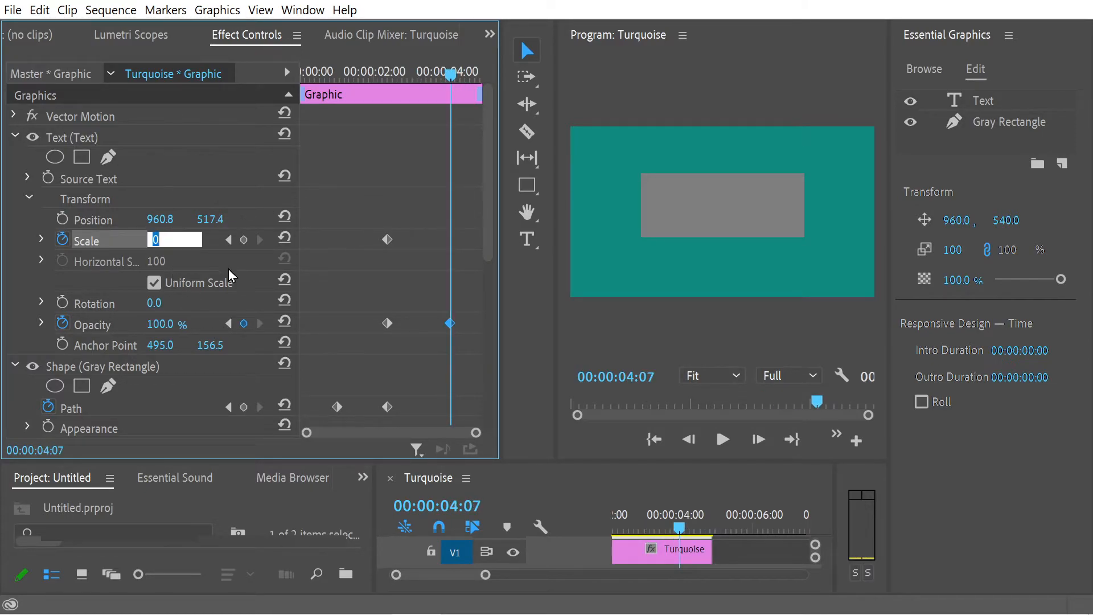
key("Return")
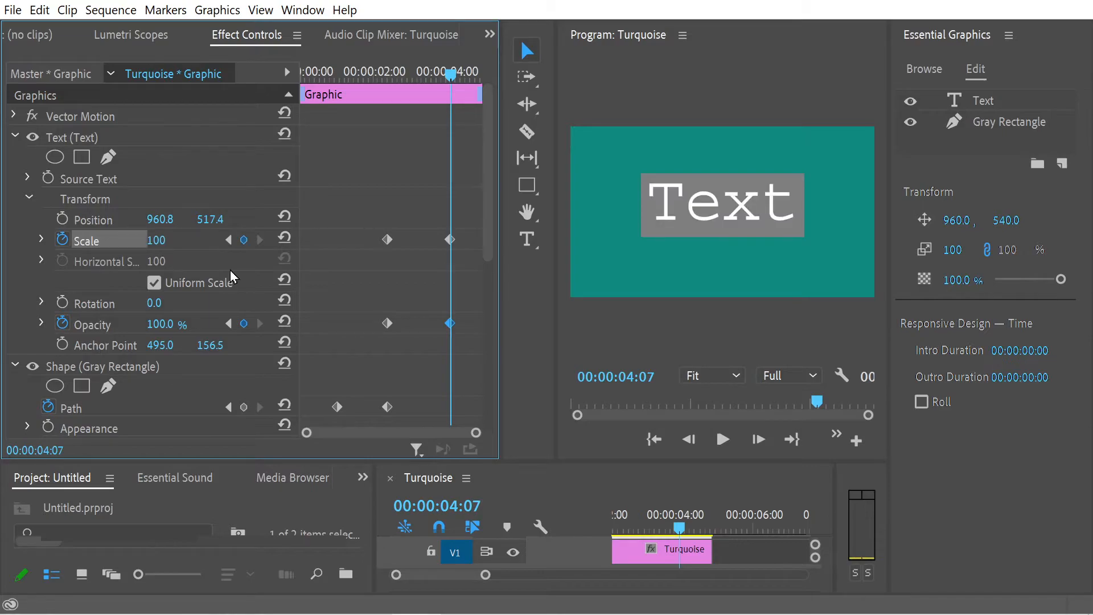
Step: Play the animation from the start to check how the text scales in over the rectangle
left_click_drag(458, 80, 275, 74)
left_click(722, 439)
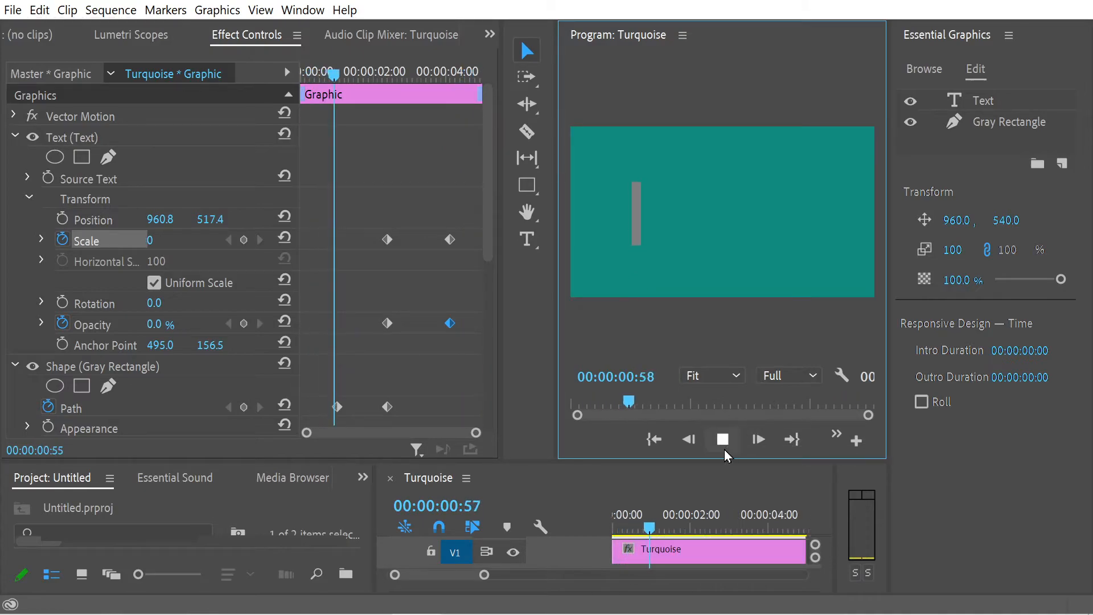
left_click(719, 442)
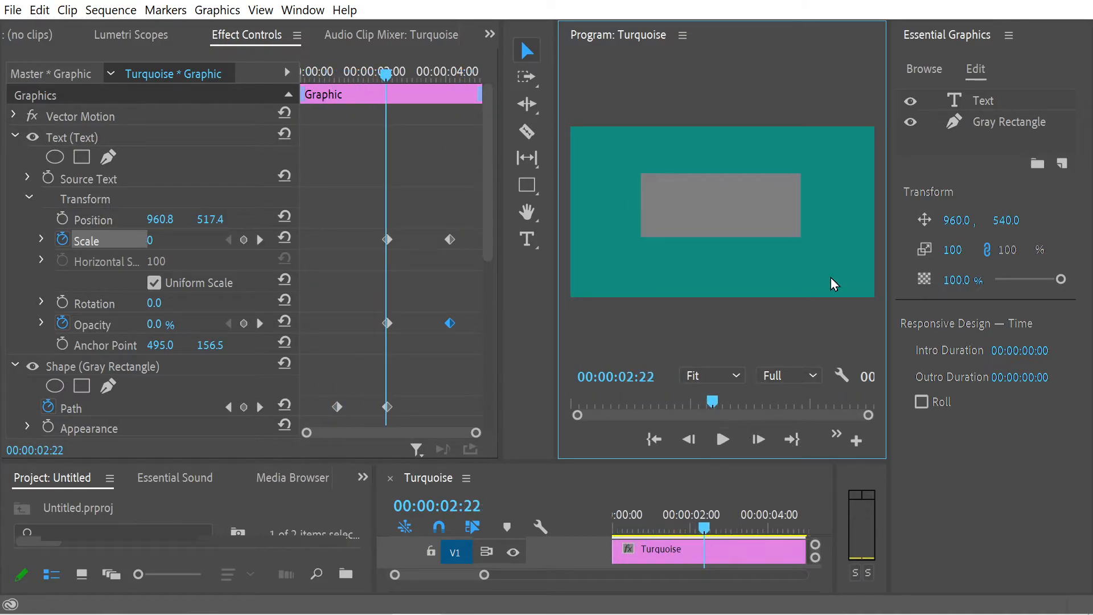
Step: Collapse the Transform groups and the whole property lists of the text and the gray rectangle
left_click(26, 198)
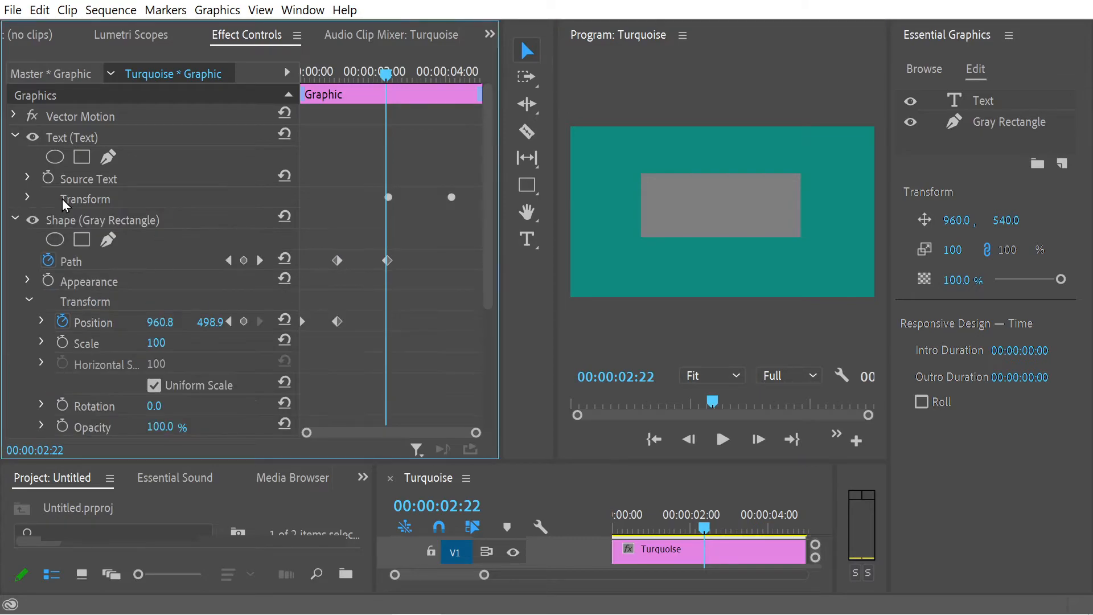
left_click(29, 301)
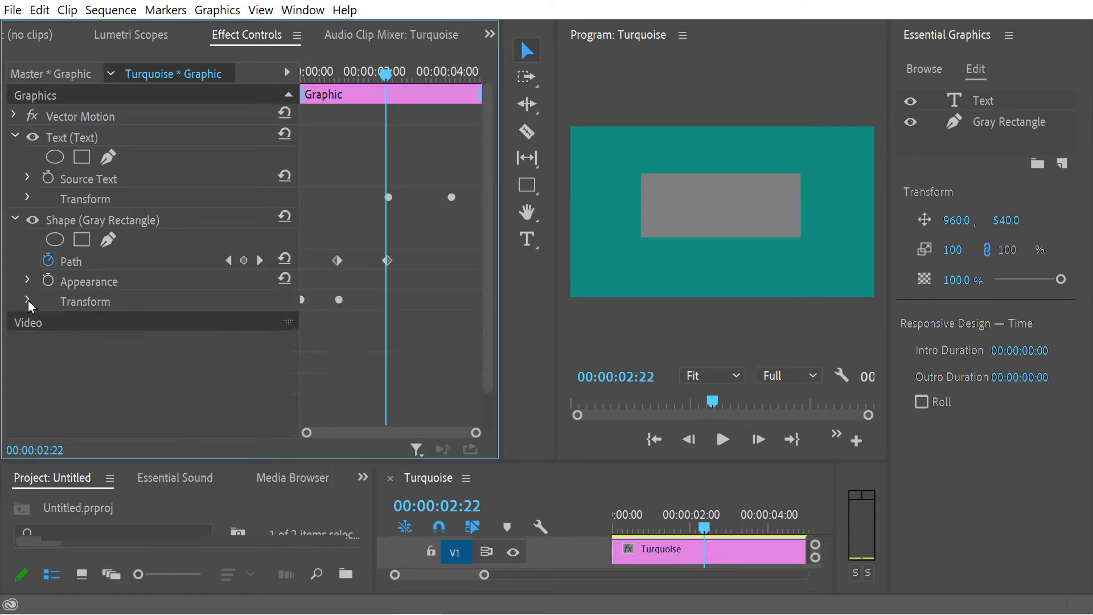
left_click(16, 218)
left_click(14, 138)
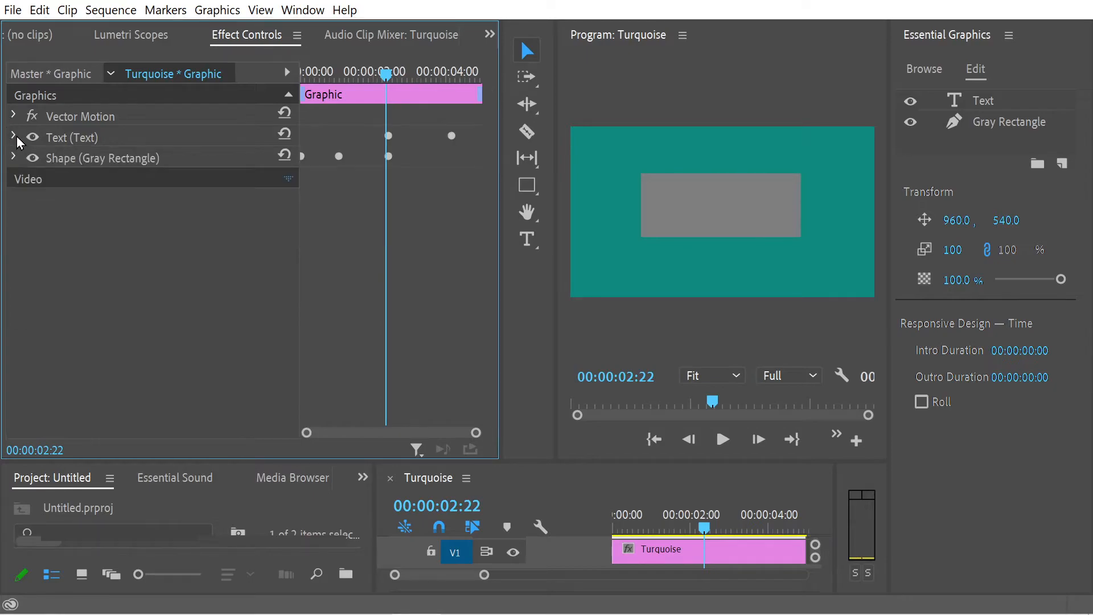
Step: Scrub to 00:00:04:20, select the text and gray rectangle together, and center them vertically in the frame
left_click_drag(386, 74, 206, 131)
left_click(69, 141)
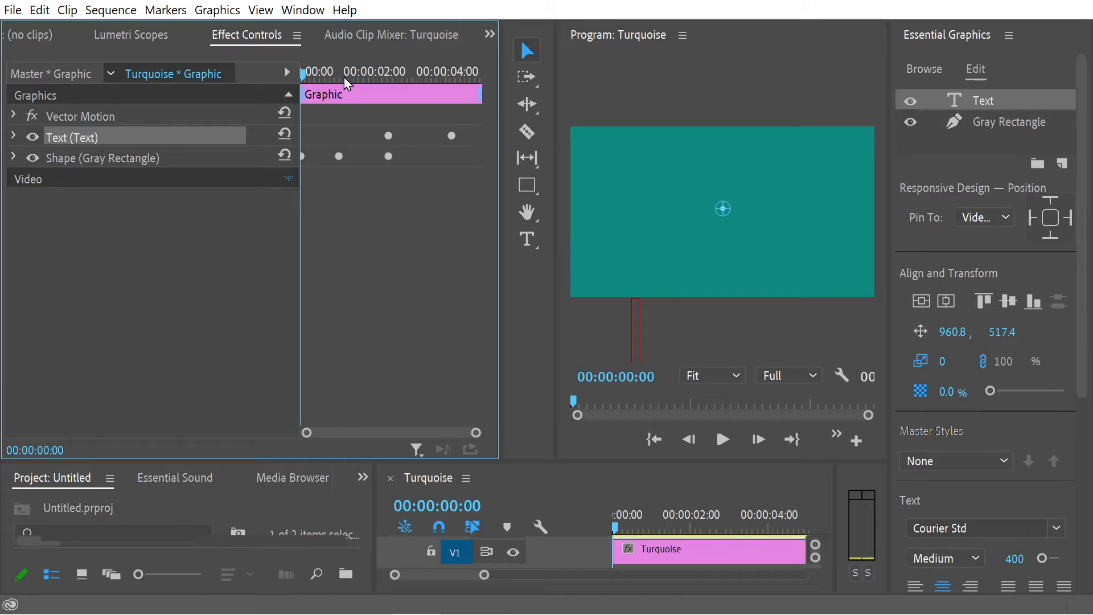
left_click_drag(346, 84, 463, 80)
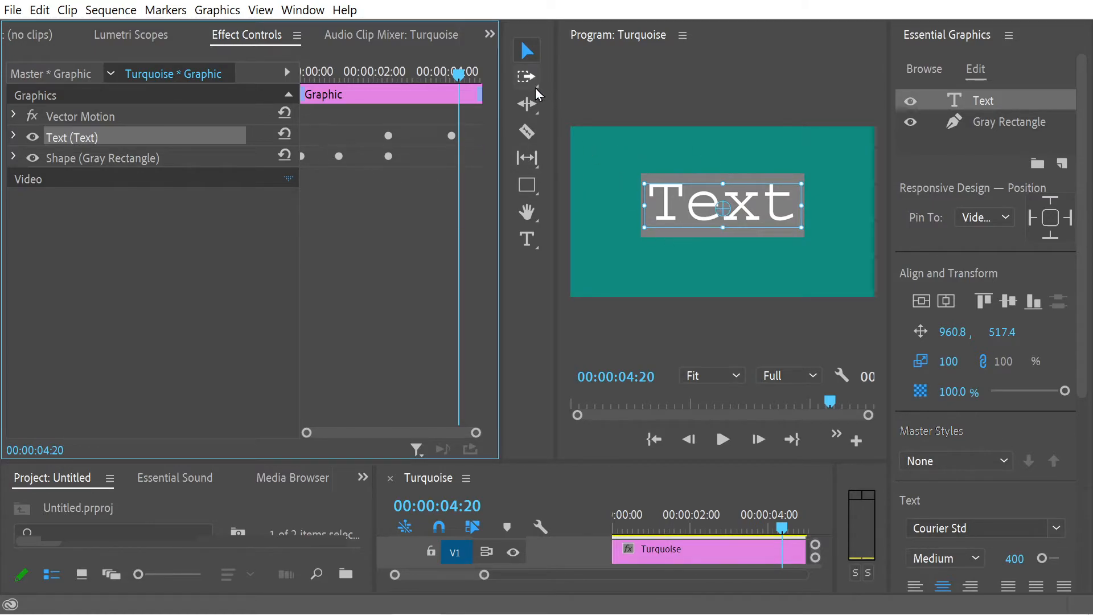
left_click(526, 52)
left_click_drag(620, 156, 819, 275)
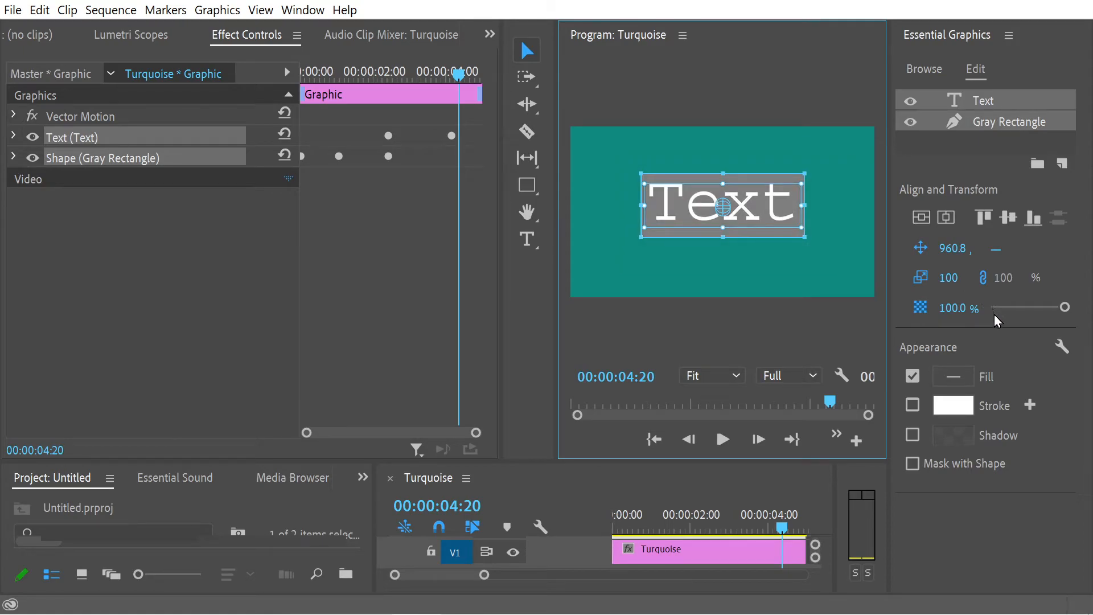
left_click(921, 218)
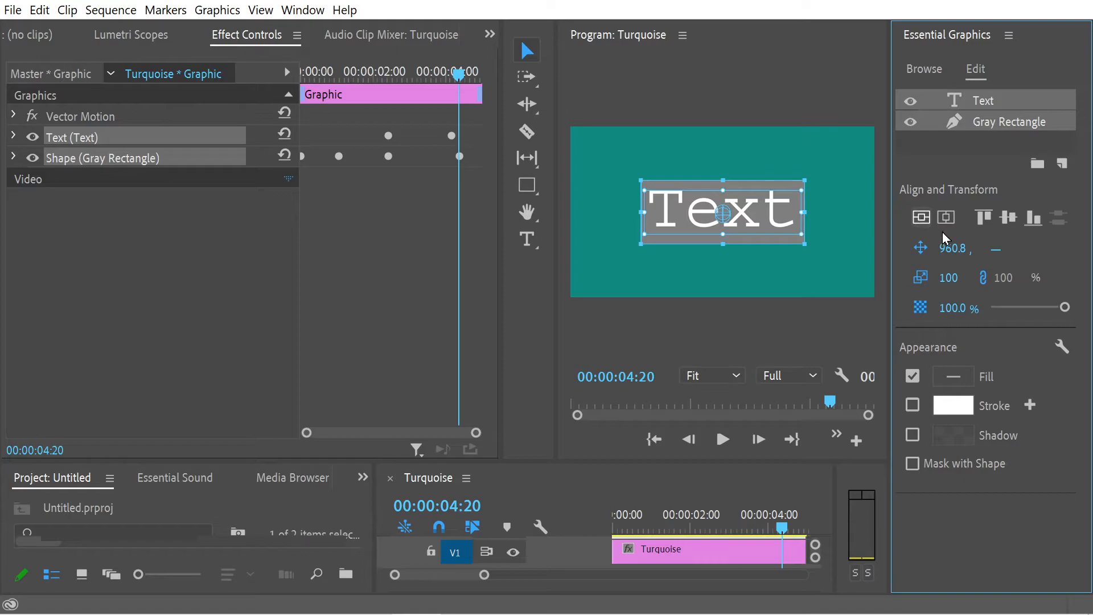
Step: Preview the animation from the start with the vertically centered text and rectangle
left_click_drag(460, 74, 283, 75)
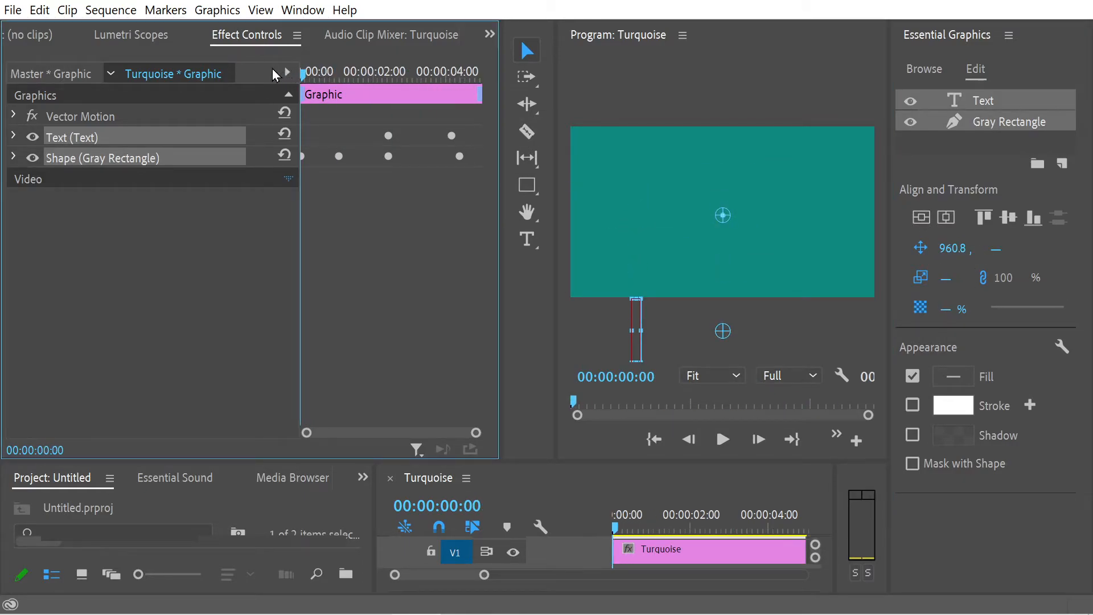
left_click(715, 444)
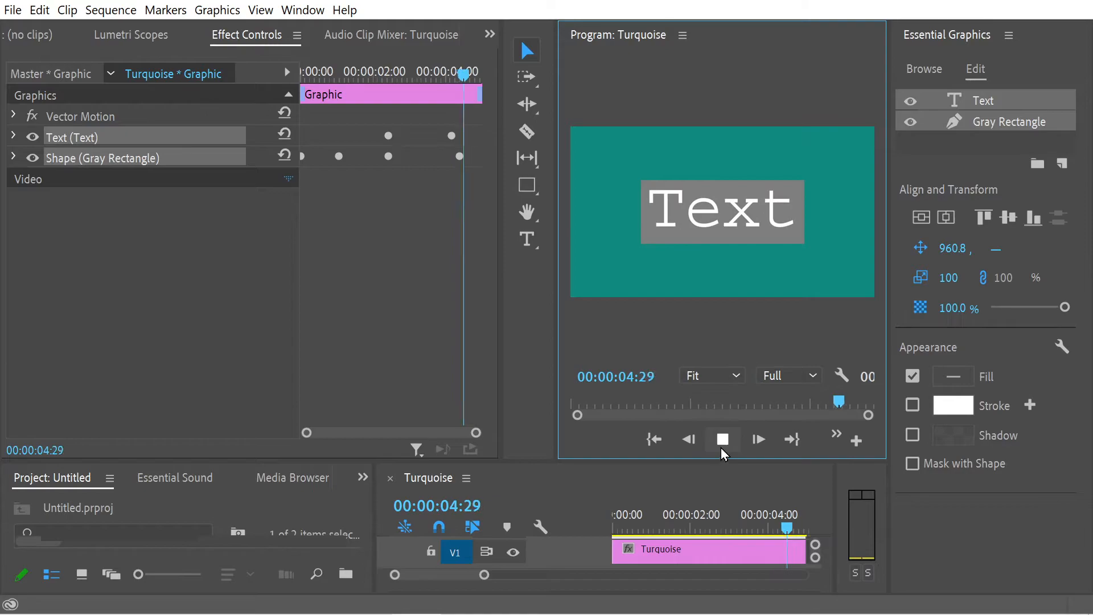
left_click(723, 444)
Step: Select only the gray rectangle and center it horizontally in the frame at 00:00:04:48
left_click(105, 211)
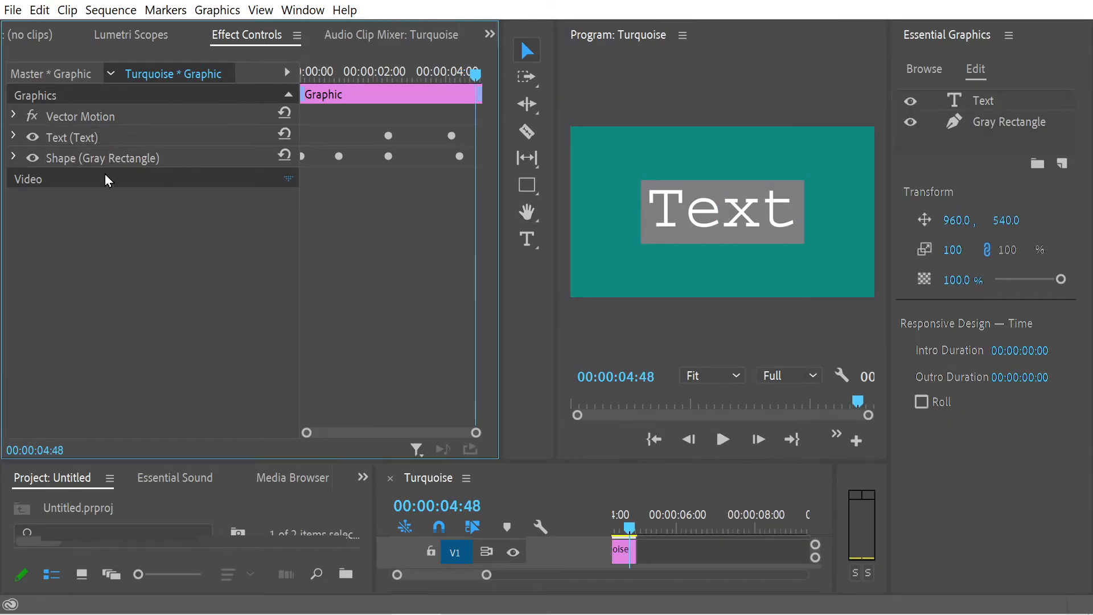
left_click(85, 161)
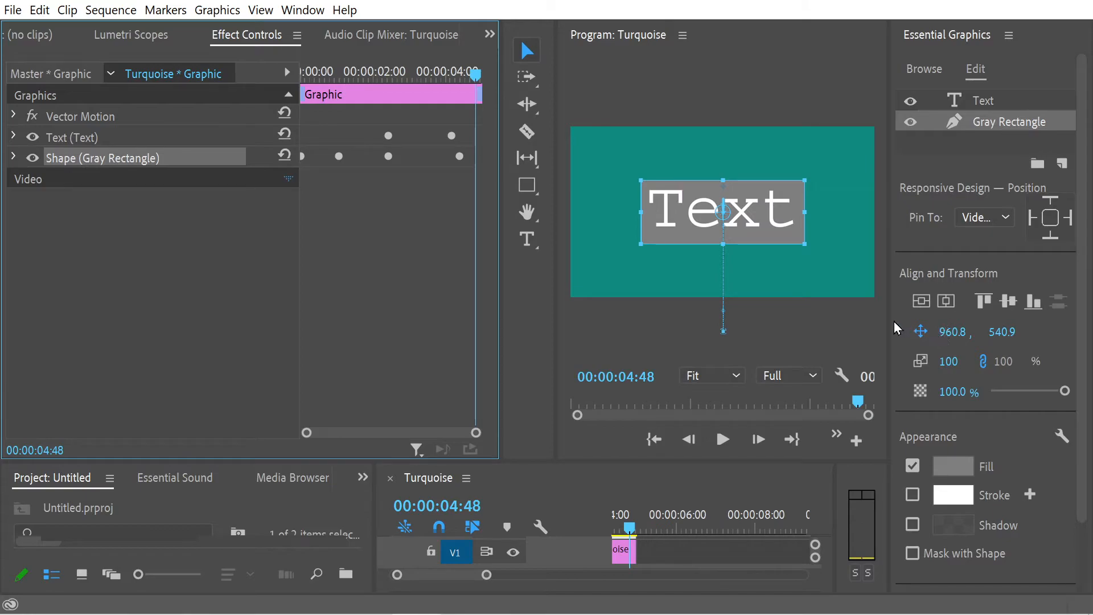
left_click(945, 302)
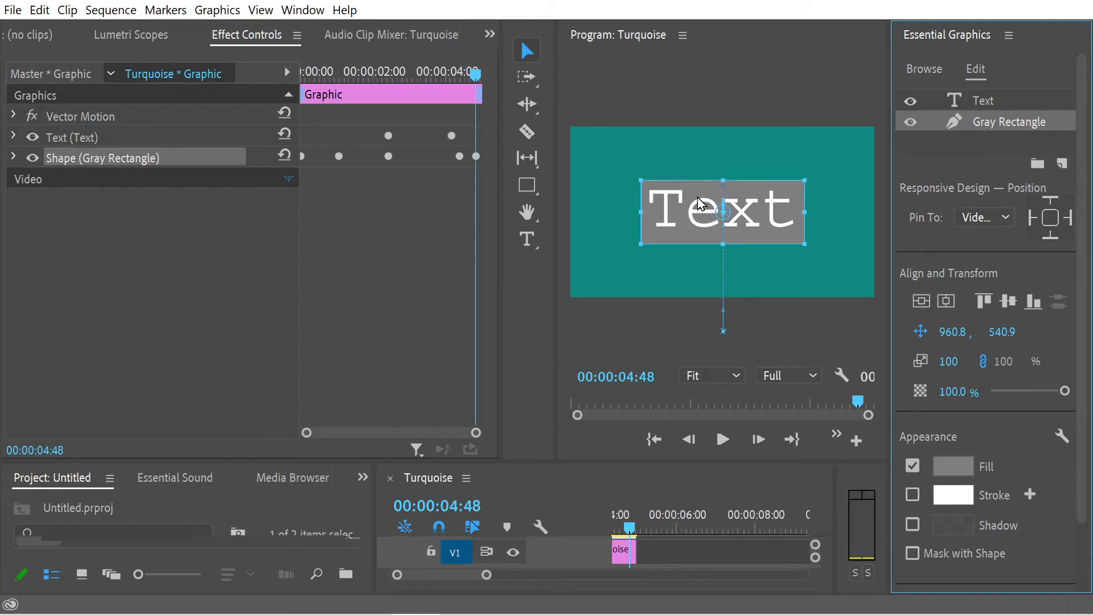
Step: Preview the animation from the start with the horizontally centered gray rectangle
left_click_drag(776, 416, 564, 416)
left_click(721, 439)
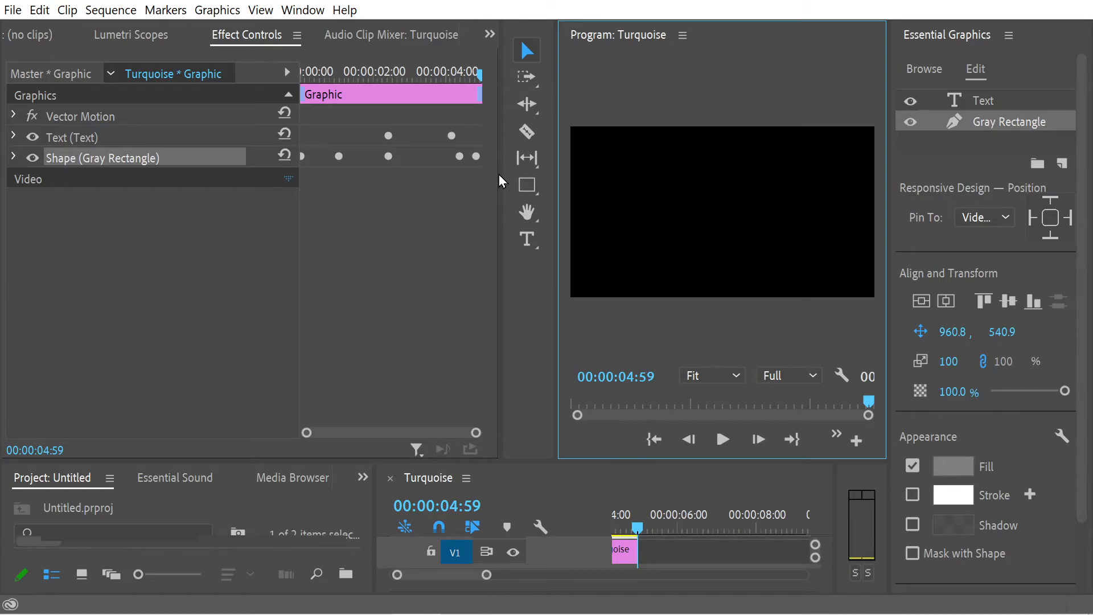
Step: Narrow the Effect Controls panel and scrub backward through the clip to 00:00:00:00 to examine the gray rectangle's motion
left_click_drag(500, 174, 473, 183)
mouse_move(452, 73)
left_mouse_down()
mouse_move(422, 83)
mouse_move(451, 74)
mouse_move(430, 74)
left_mouse_up()
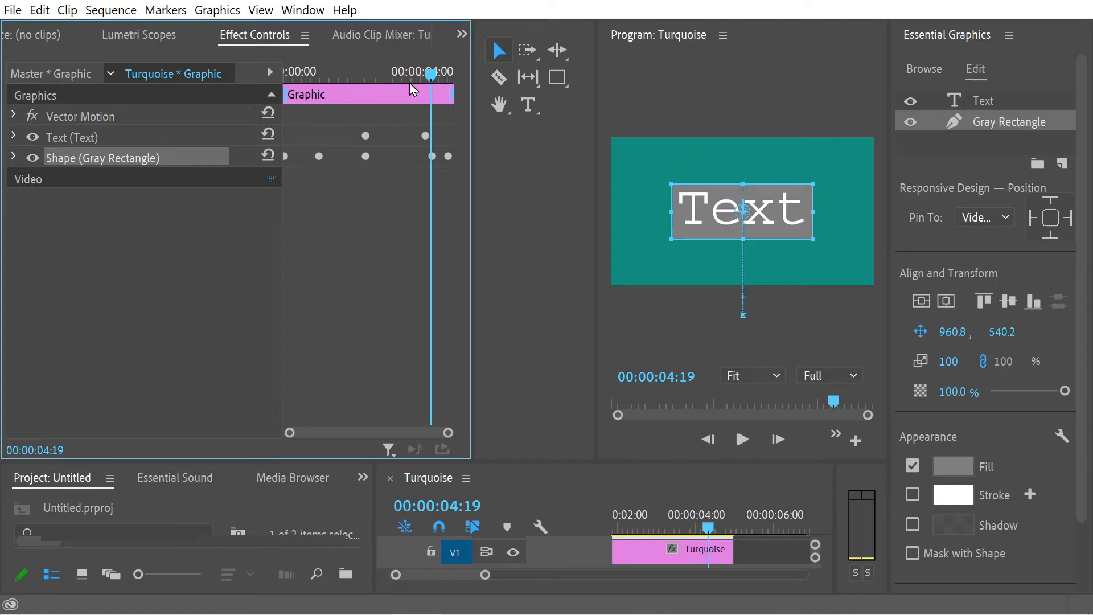
left_click_drag(434, 75, 361, 115)
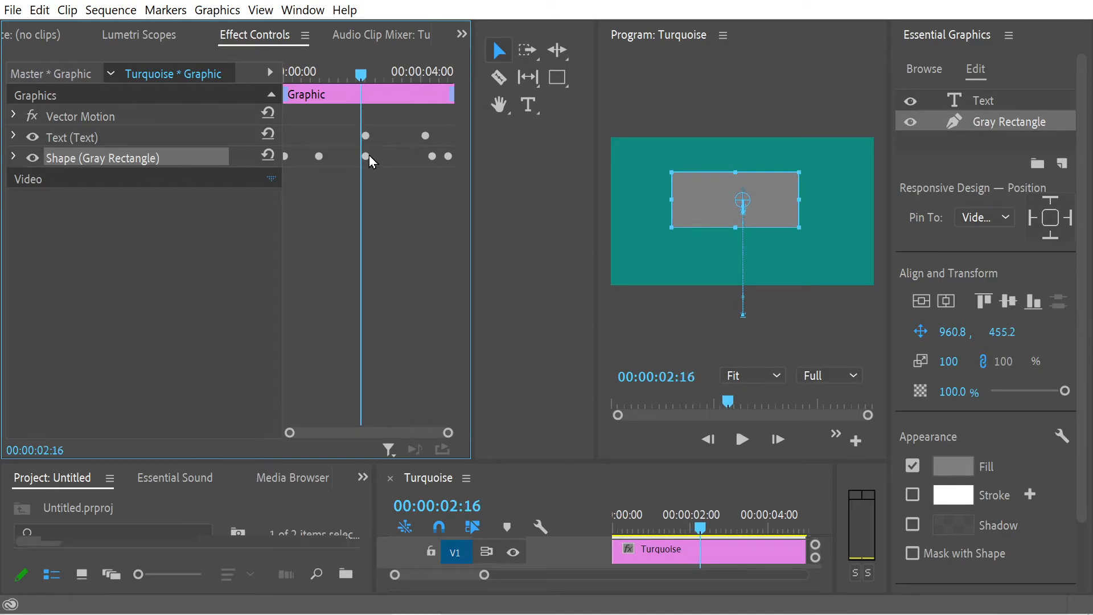
left_click_drag(362, 74, 239, 64)
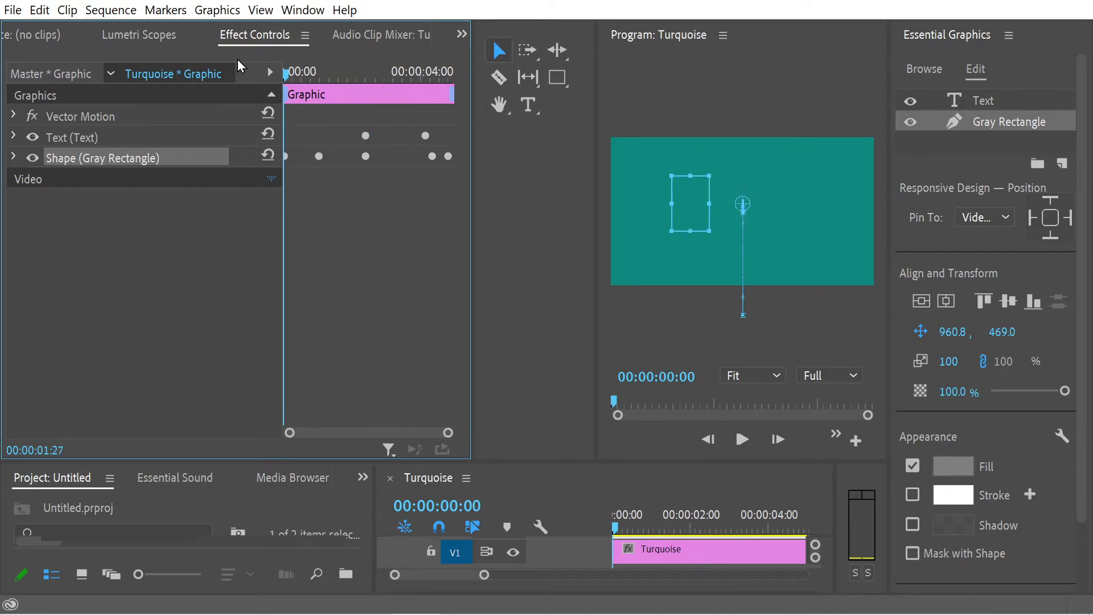
Step: At 00:00:02:23, center the gray rectangle horizontally, expand its properties, and move it down to vertical position 540.5
left_click_drag(319, 74, 349, 86)
left_click_drag(358, 84, 352, 84)
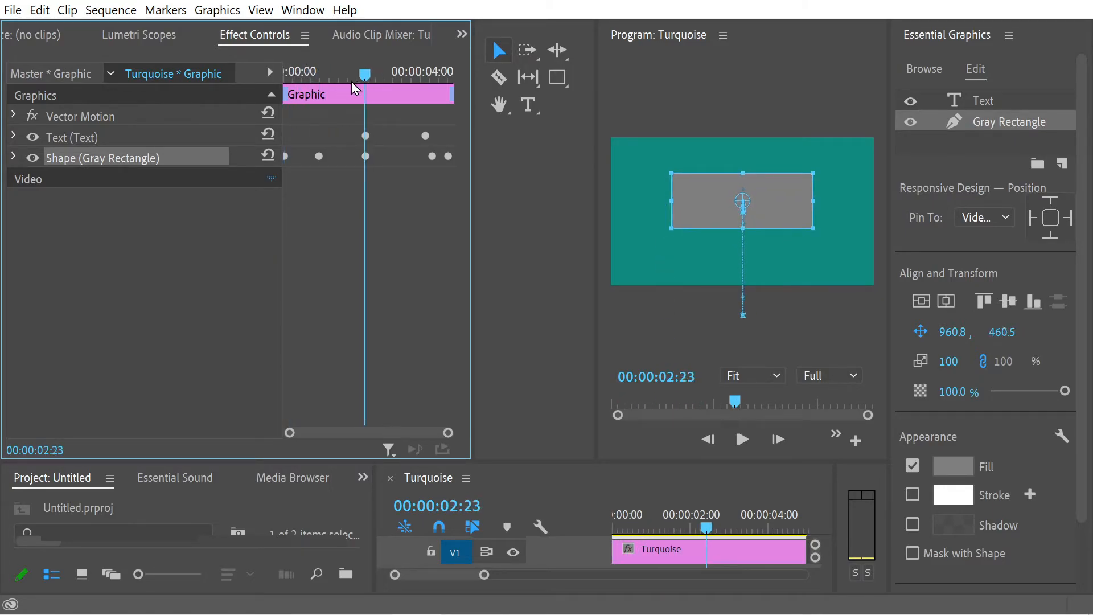
left_click(949, 301)
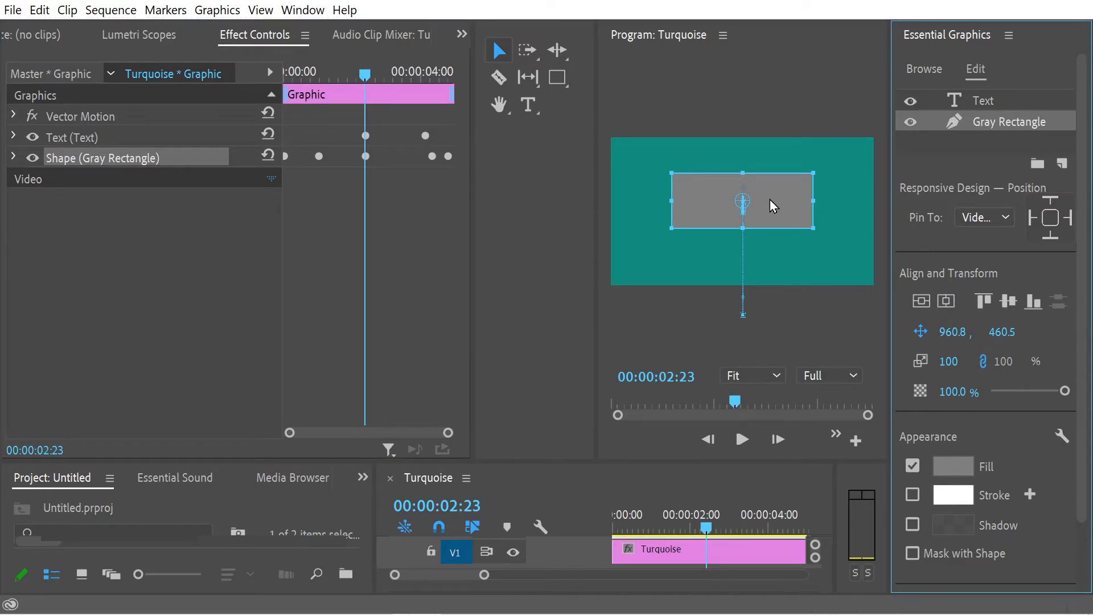
left_click(141, 161)
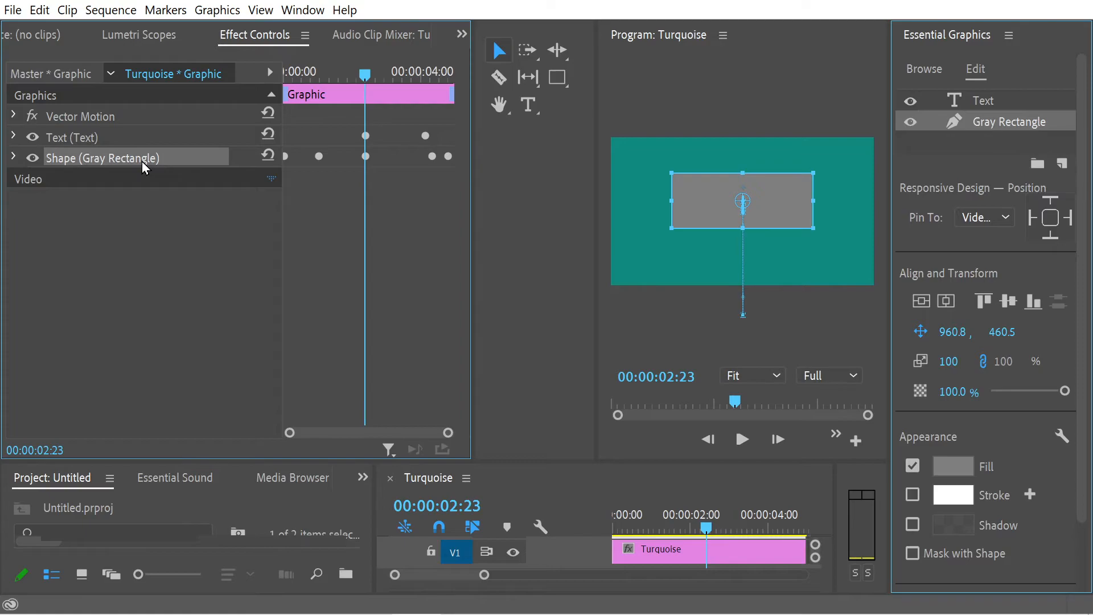
left_click(14, 157)
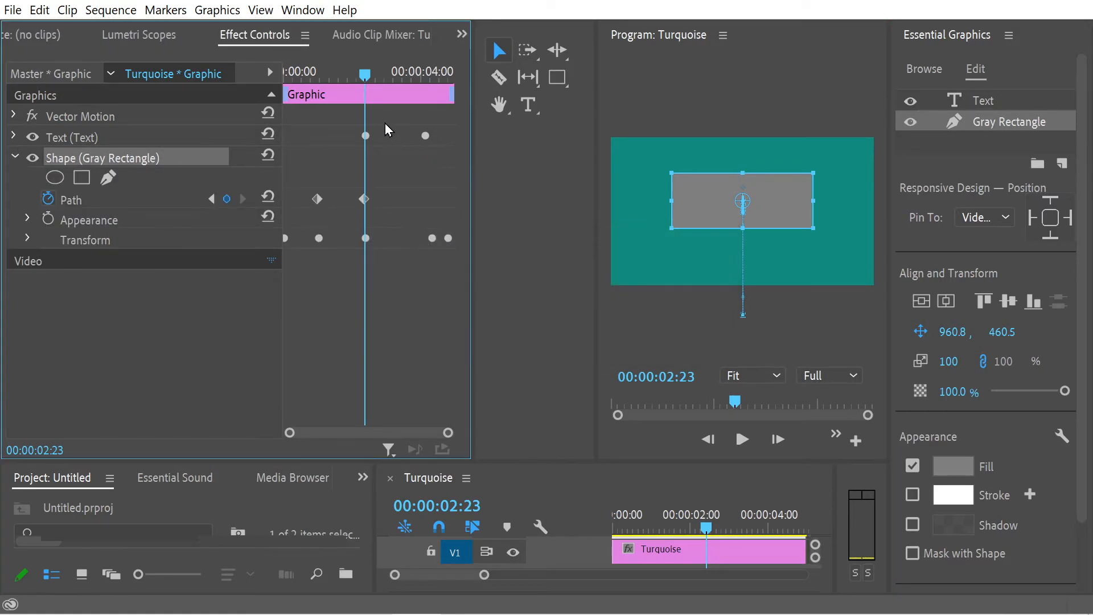
mouse_move(715, 196)
left_mouse_down()
mouse_move(715, 206)
mouse_move(717, 180)
mouse_move(718, 209)
left_mouse_up()
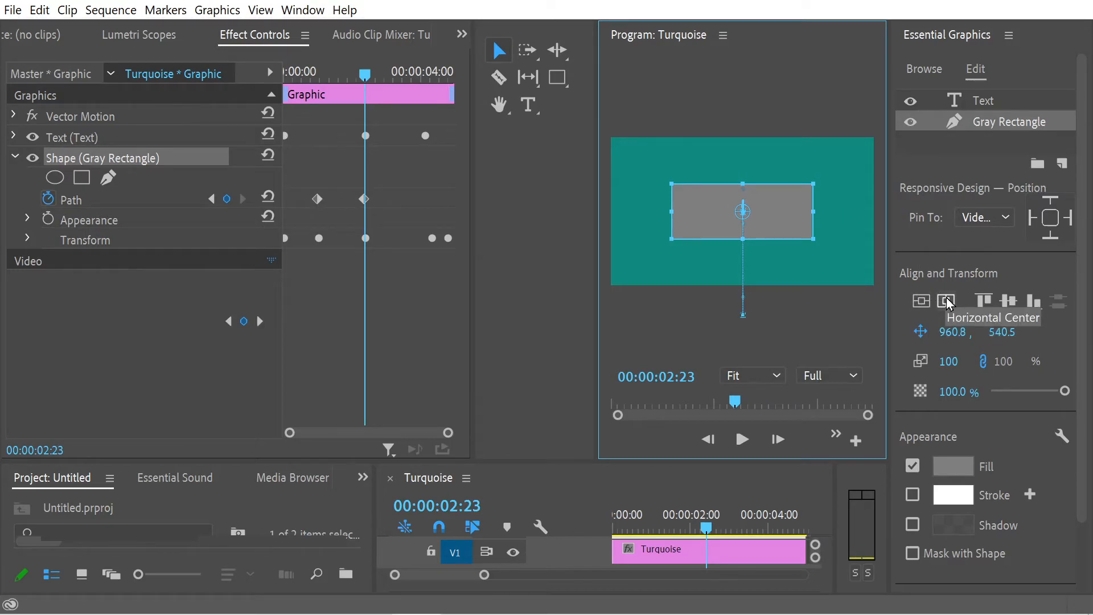
Step: Preview the animation from the start to check the gray rectangle's movement after repositioning it
left_click_drag(365, 73, 245, 66)
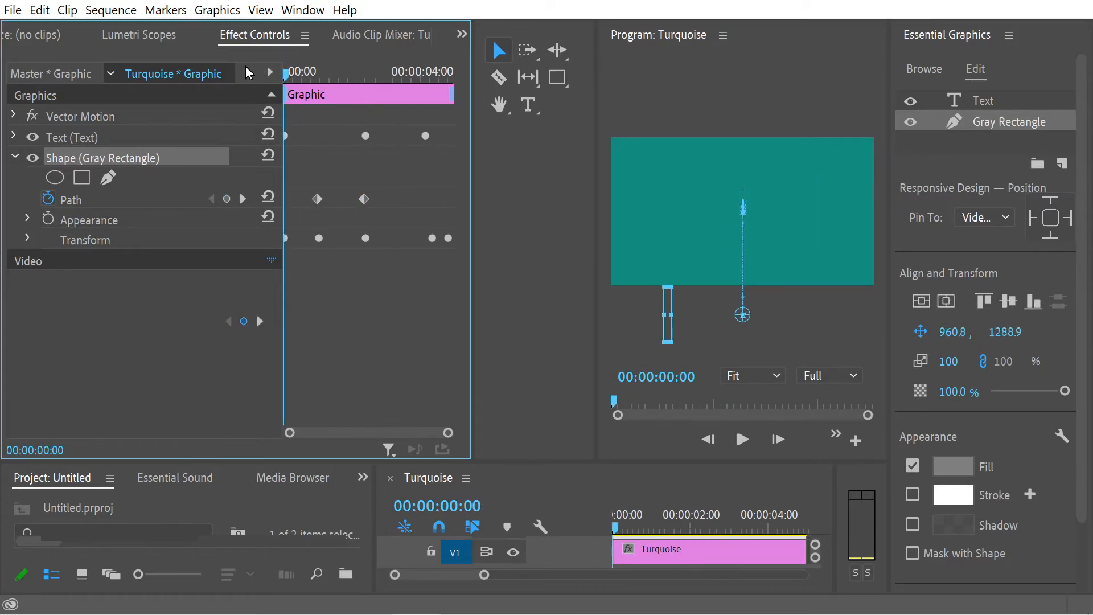
left_click(740, 437)
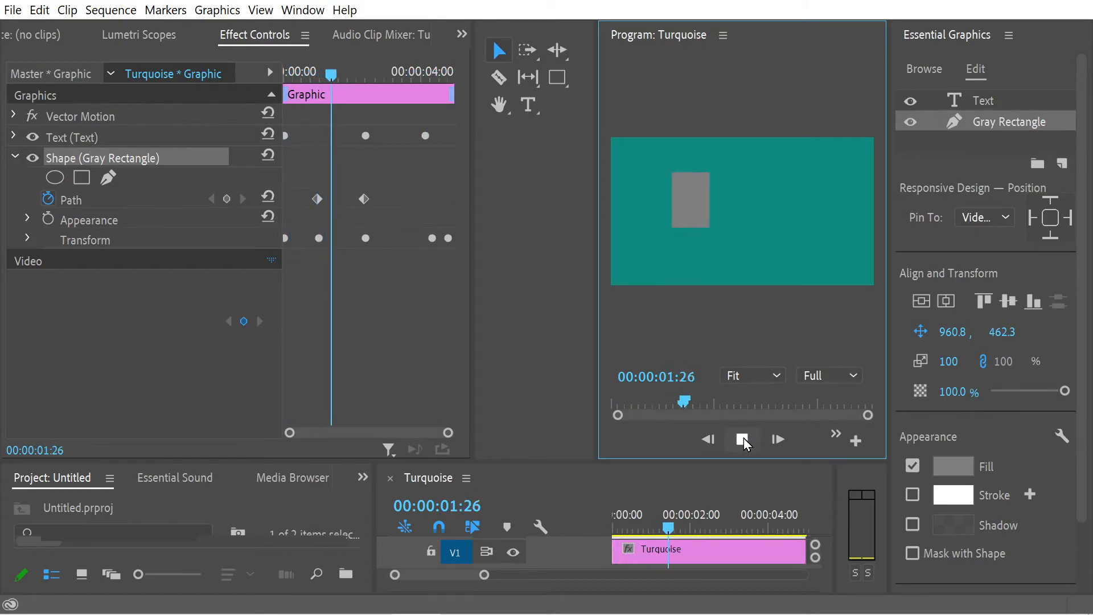
left_click(742, 439)
left_click_drag(364, 75, 321, 82)
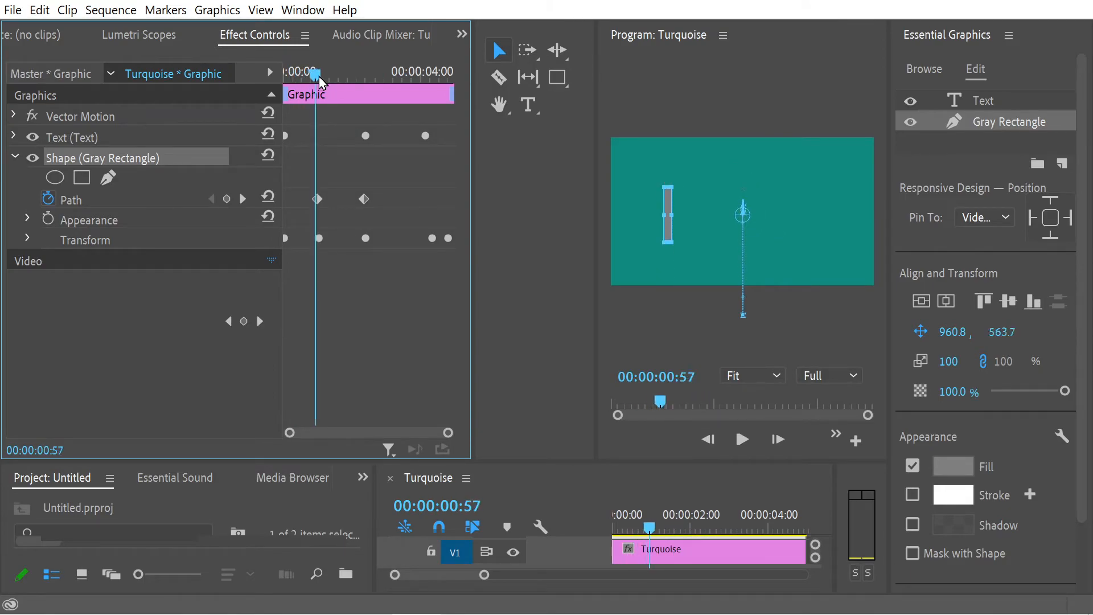
right_click(324, 199)
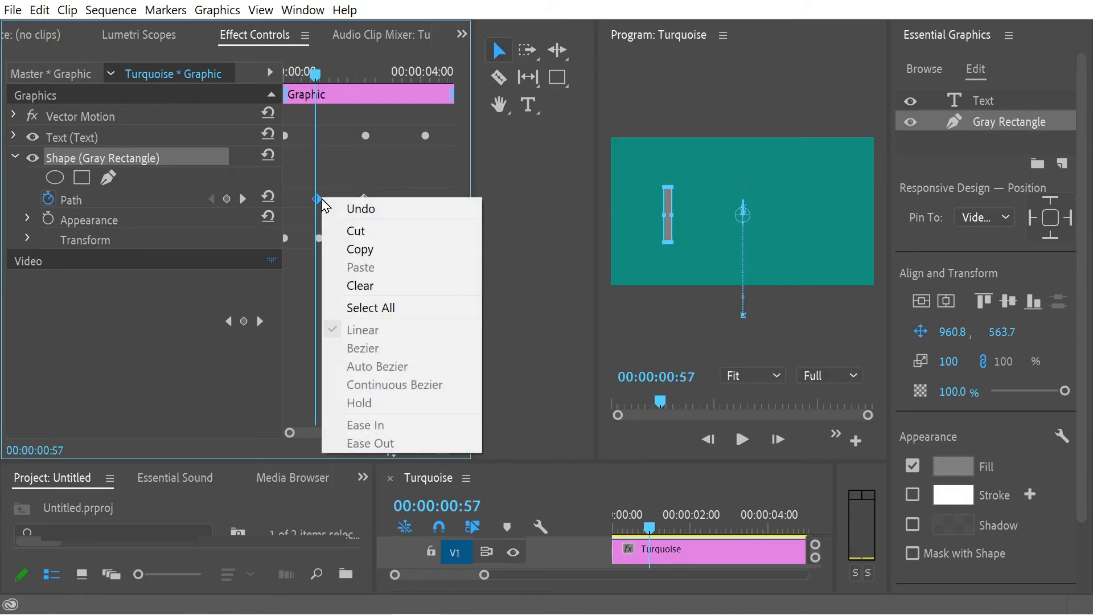
left_click(359, 191)
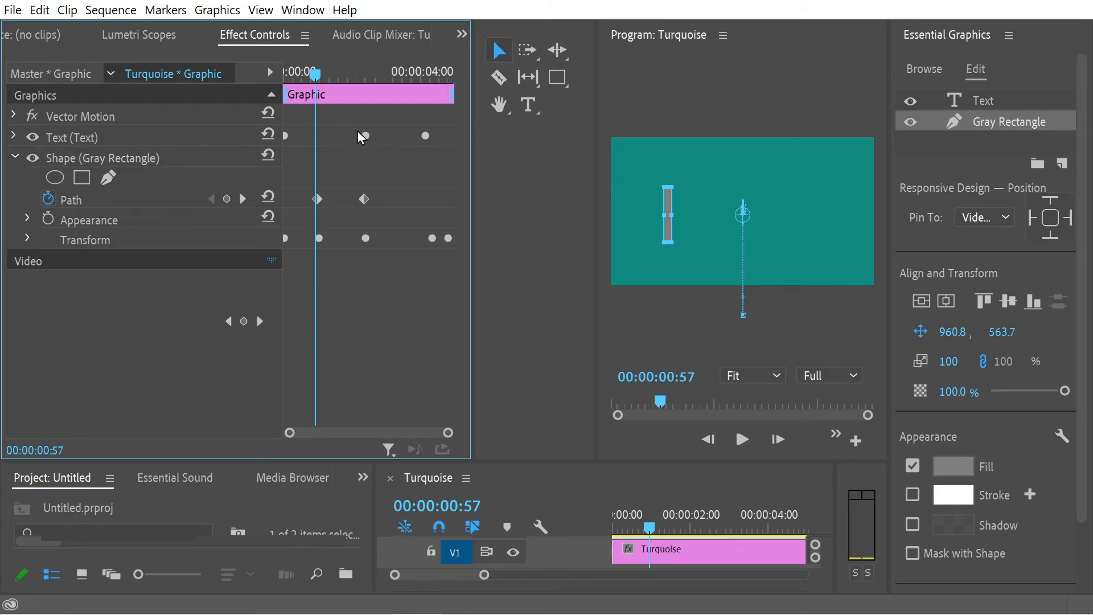
right_click(364, 138)
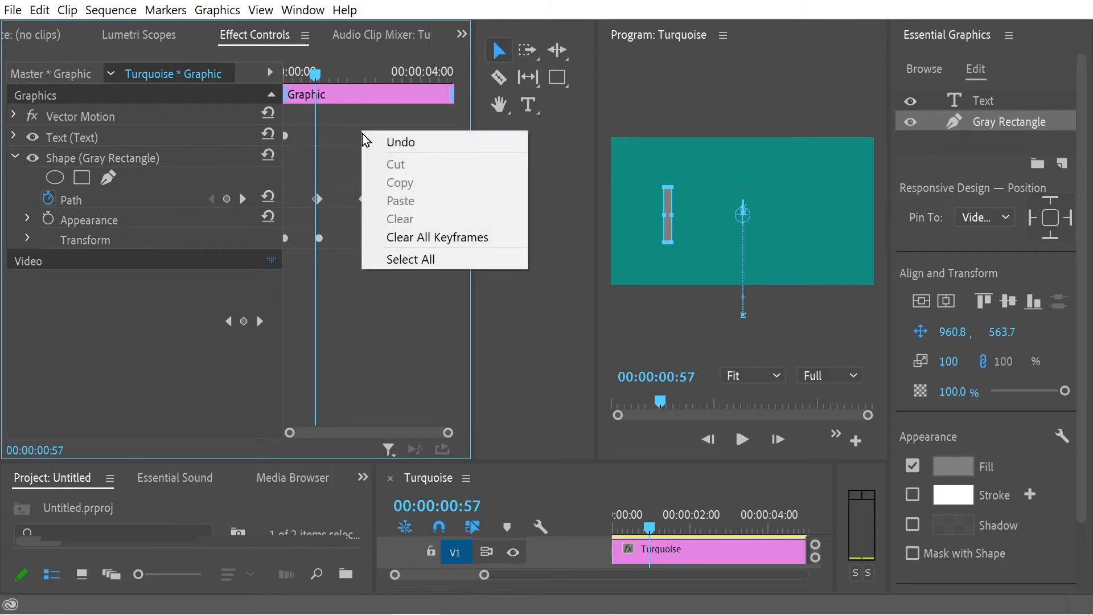
left_click(342, 123)
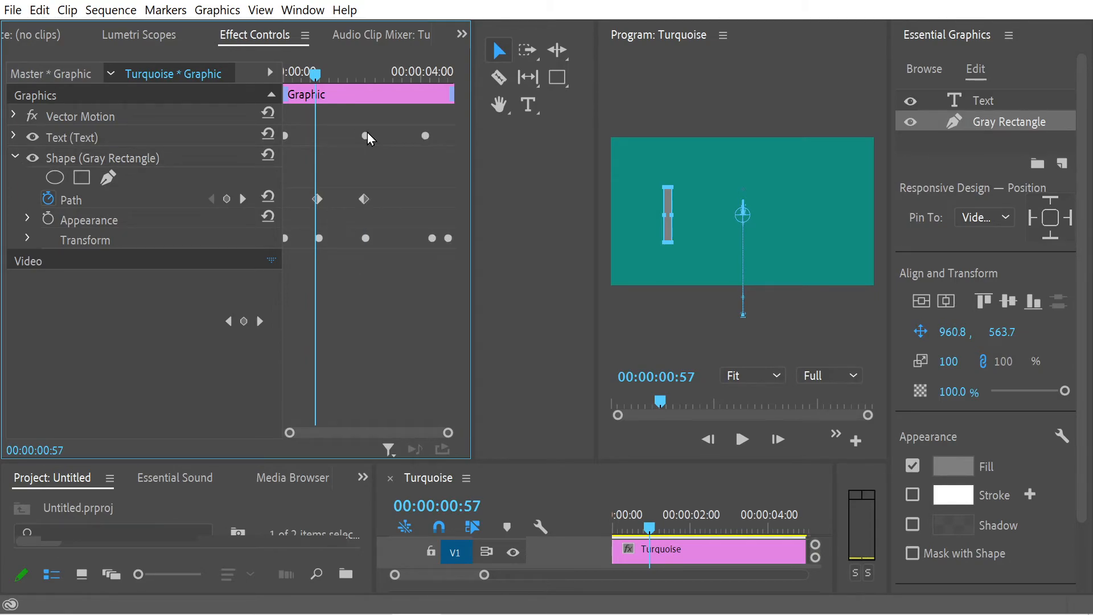
right_click(367, 146)
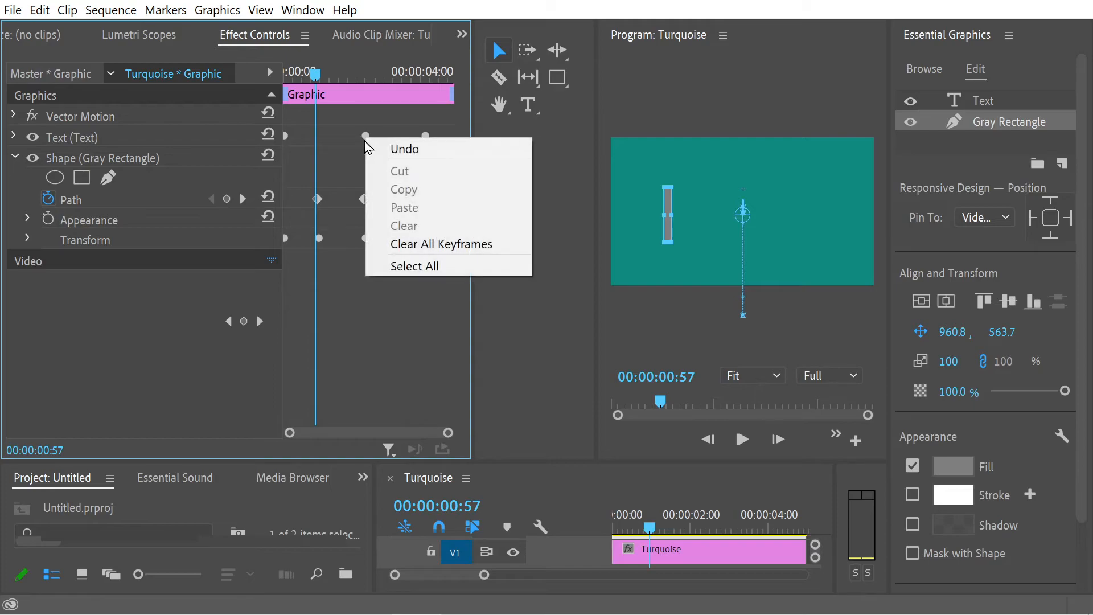
left_click(345, 300)
Step: Scrub through the rectangle's expansion to 00:00:02:21 and preview the text animation from there
left_click_drag(318, 77, 338, 102)
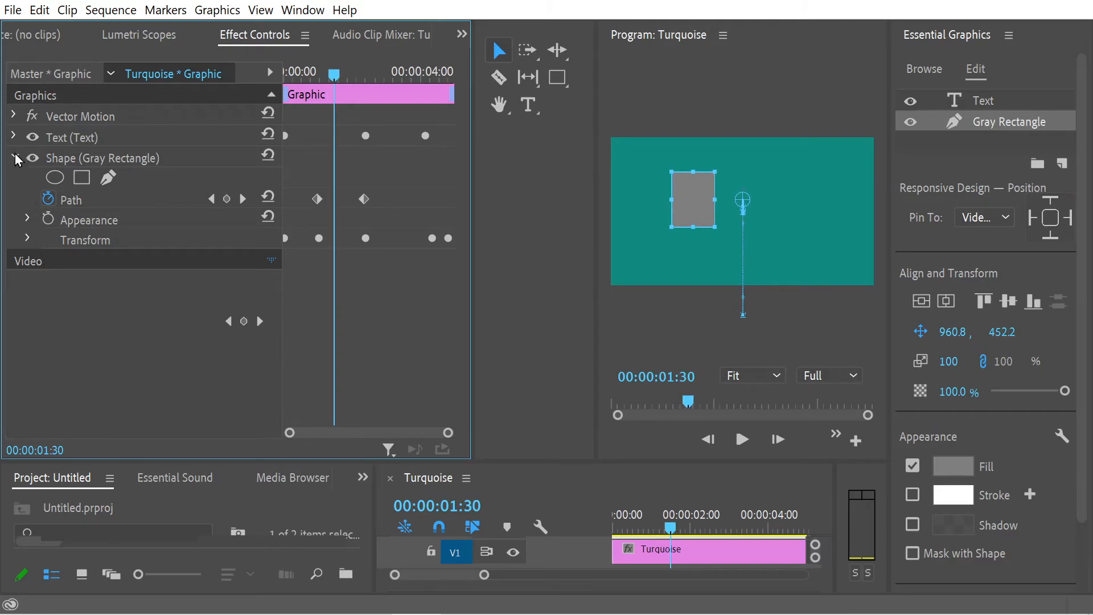
left_click_drag(336, 74, 365, 74)
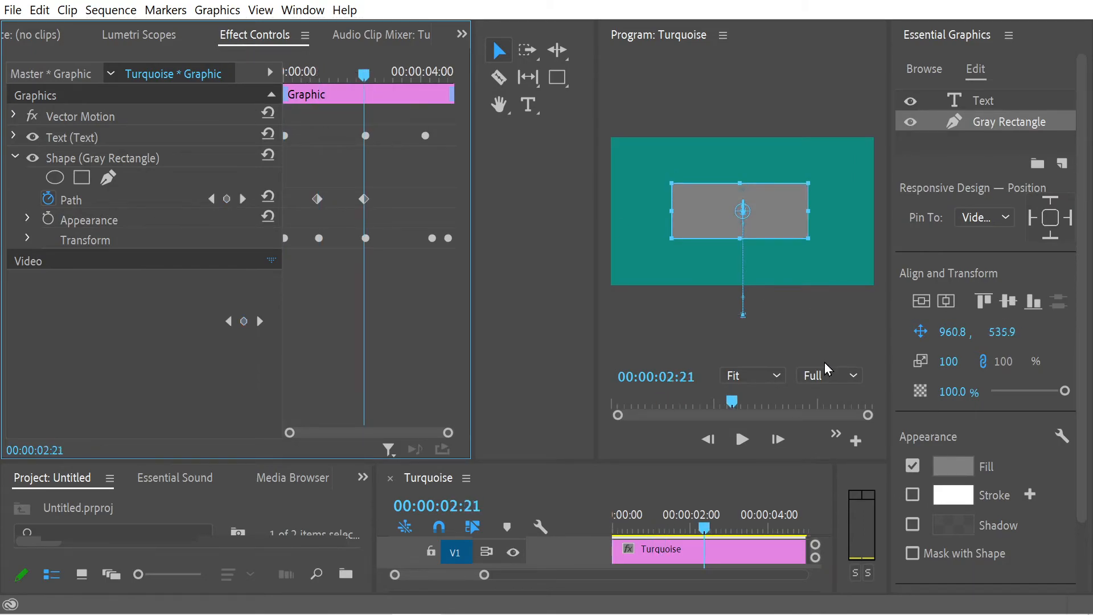
left_click(742, 446)
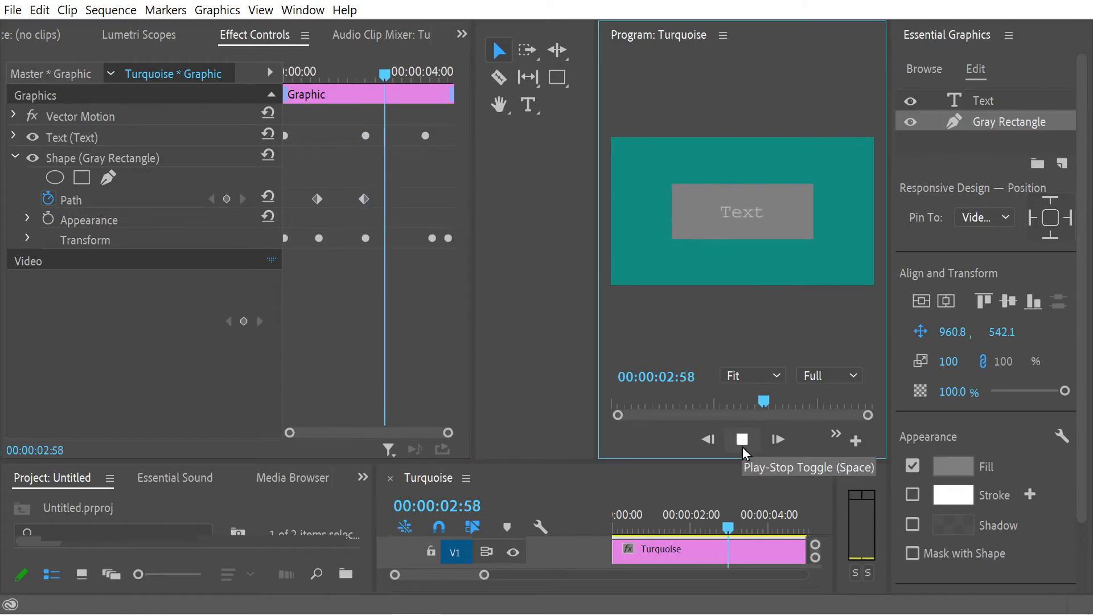
left_click(742, 447)
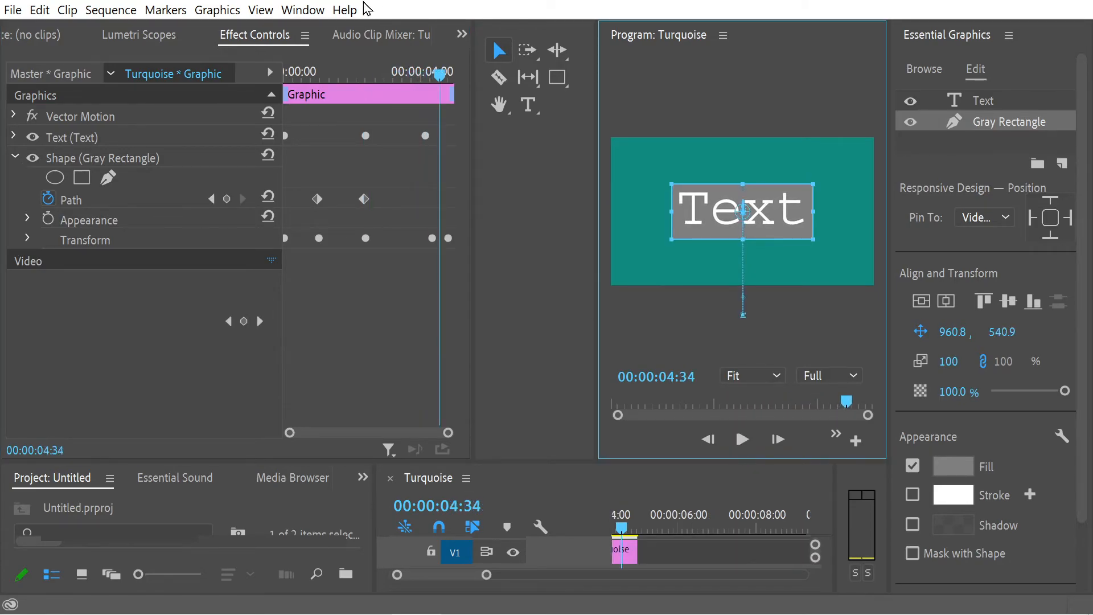
Step: Try to center the narrow gray rectangle horizontally at 00:00:01:02
left_click(399, 96)
left_click_drag(348, 73, 317, 101)
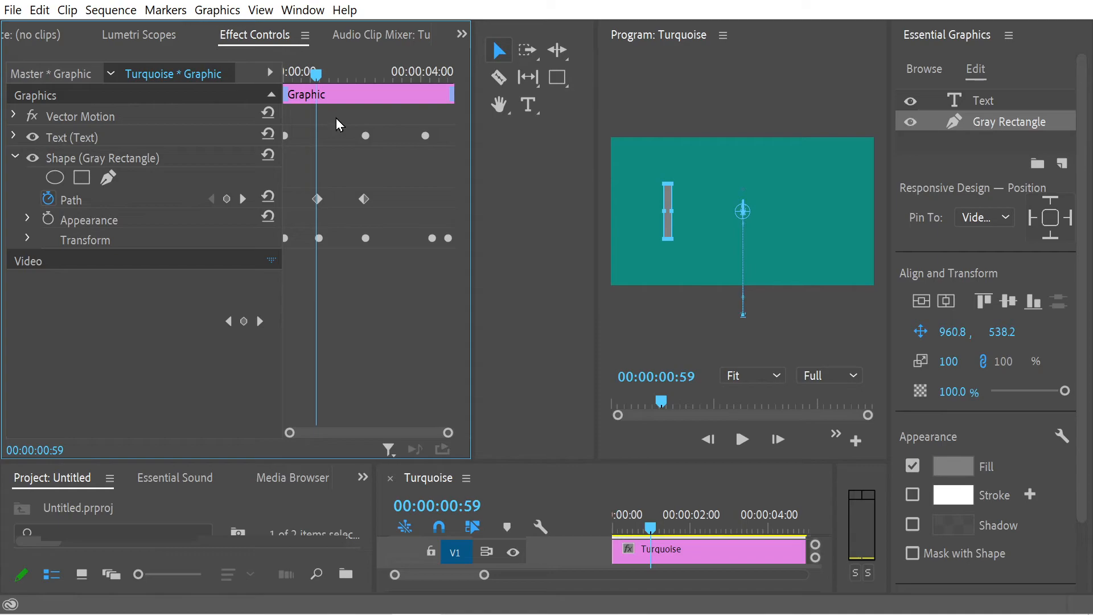
left_click_drag(314, 77, 320, 111)
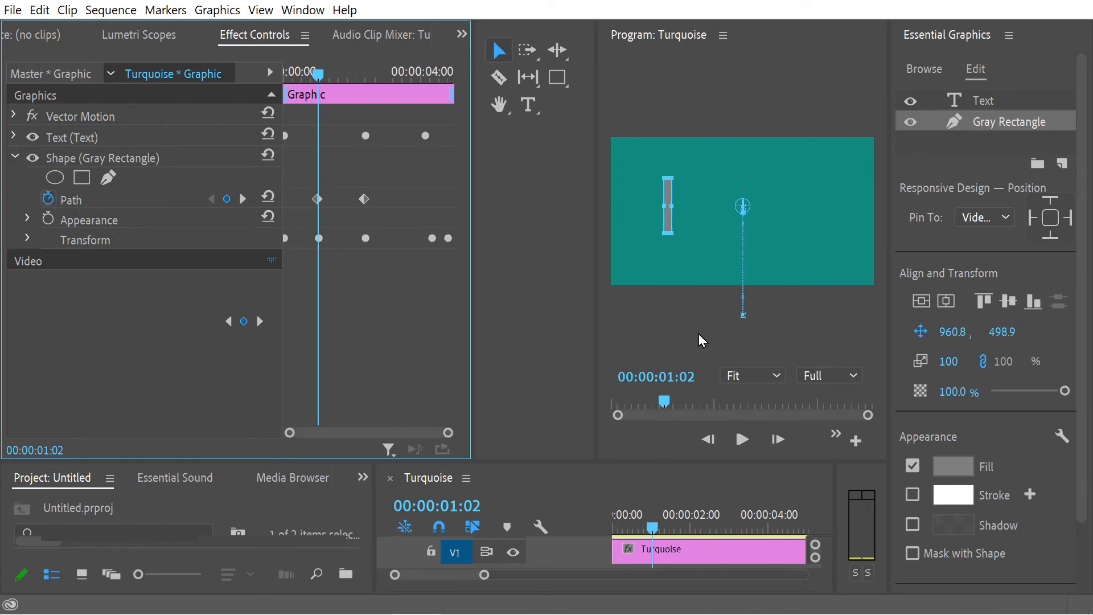
left_click(947, 302)
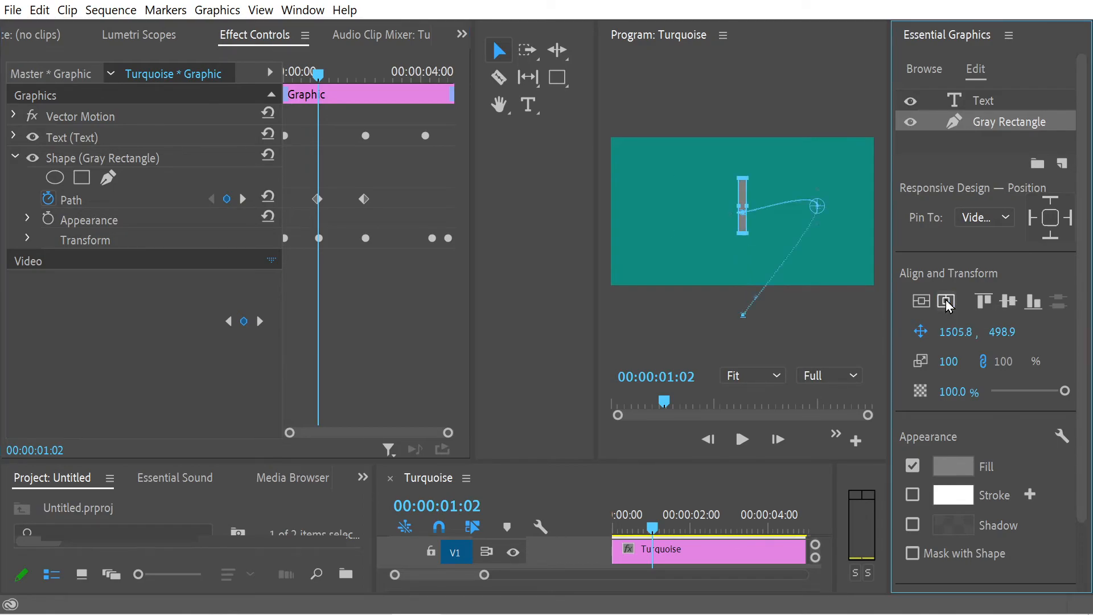
left_click(946, 302)
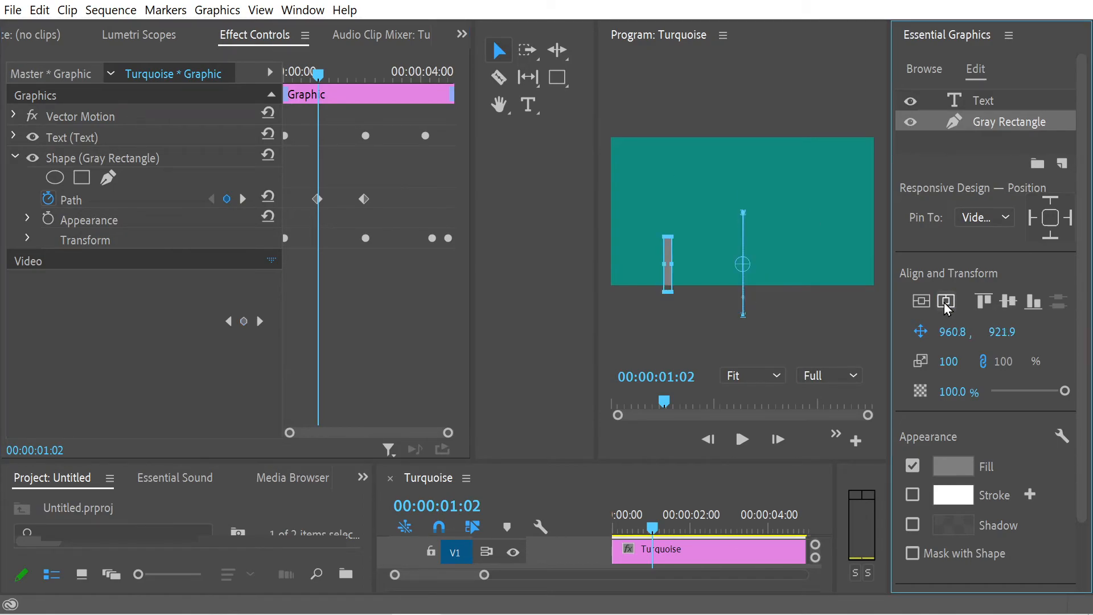
Step: Expand the gray rectangle's Transform group and set its vertical Position to 559.6 at 00:00:01:01, keeping horizontal Position at 960.8
left_click_drag(318, 73, 322, 119)
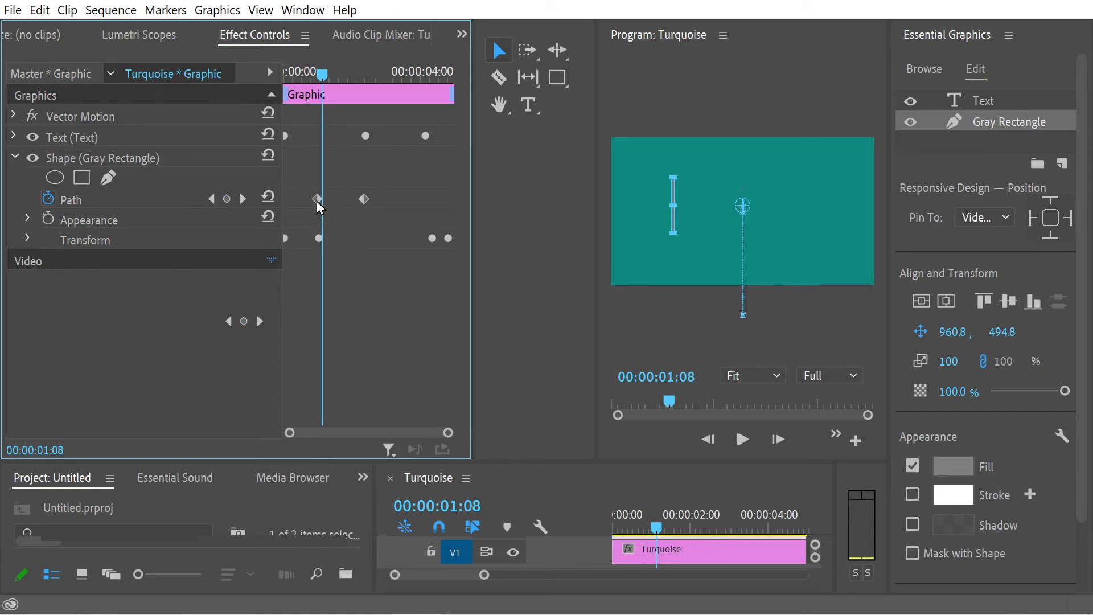
mouse_move(322, 74)
left_mouse_down()
mouse_move(309, 67)
mouse_move(319, 67)
left_mouse_up()
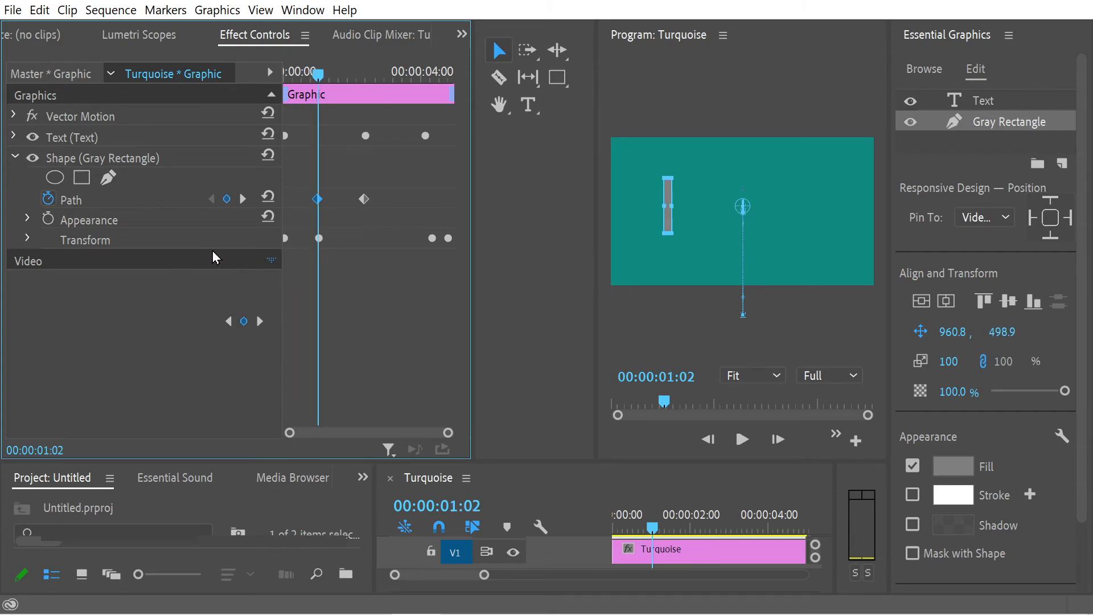
left_click(27, 239)
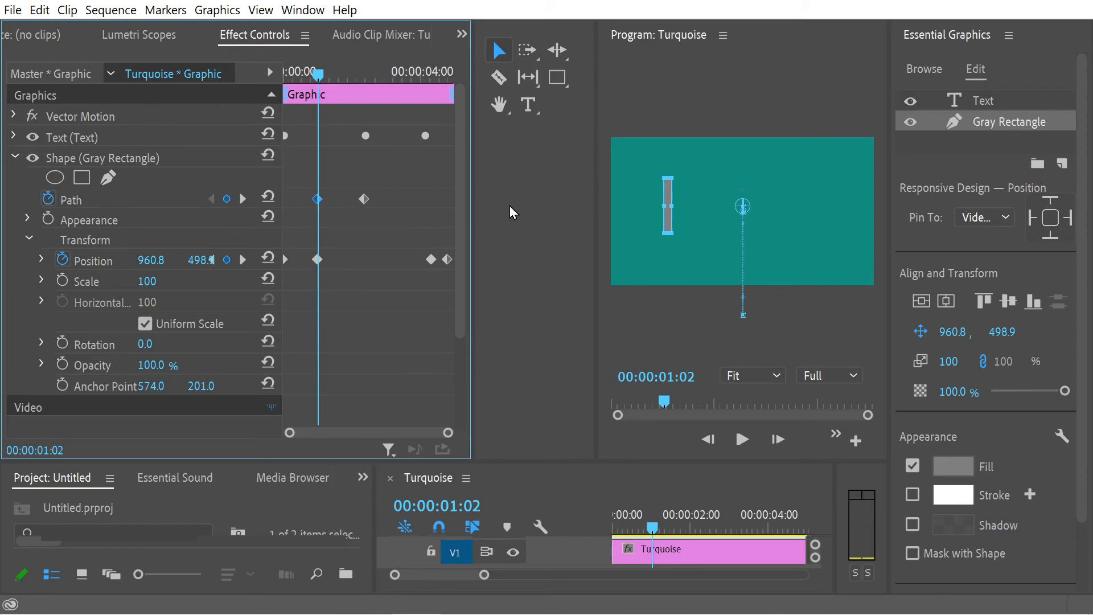
mouse_move(324, 80)
left_mouse_down()
mouse_move(380, 88)
mouse_move(329, 87)
left_mouse_up()
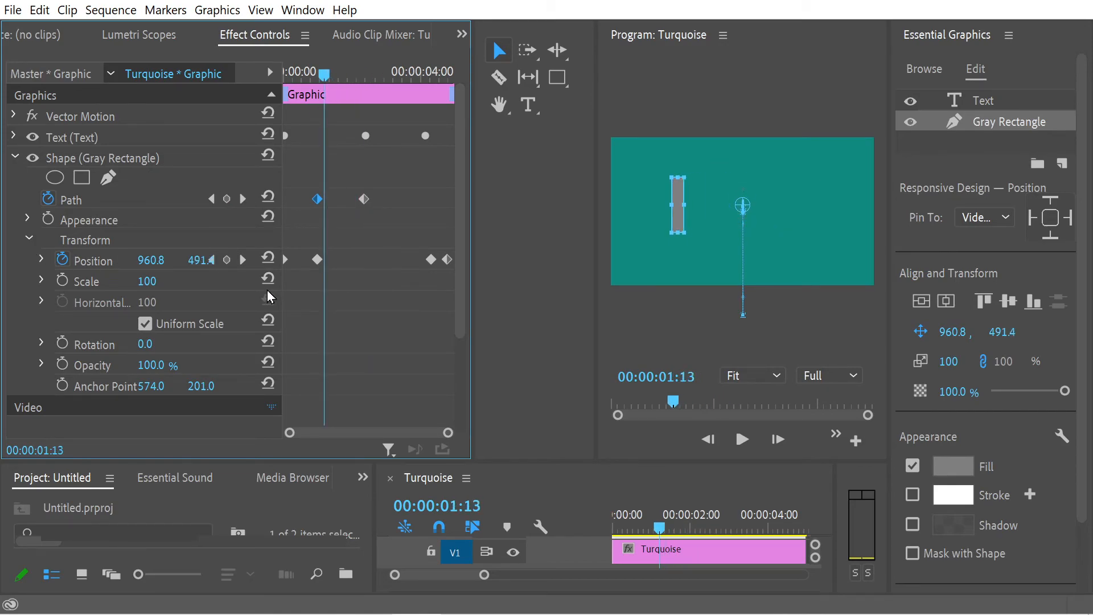
mouse_move(324, 78)
left_mouse_down()
mouse_move(311, 78)
mouse_move(318, 84)
left_mouse_up()
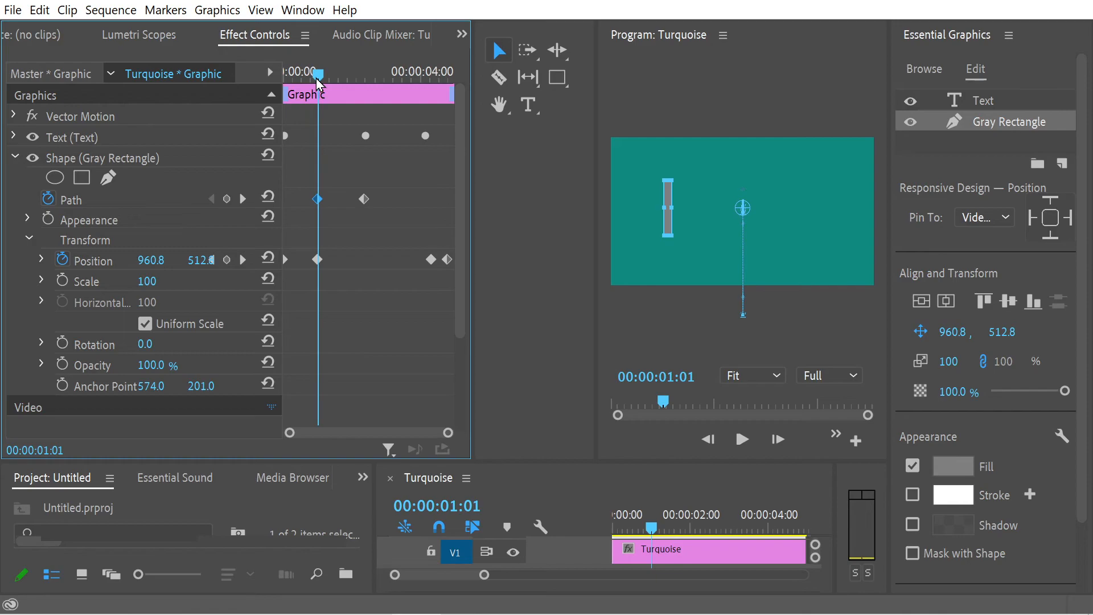
left_click_drag(151, 260, 123, 260)
key("ctrl+z")
mouse_move(210, 268)
left_mouse_down()
mouse_move(198, 265)
mouse_move(211, 260)
left_mouse_up()
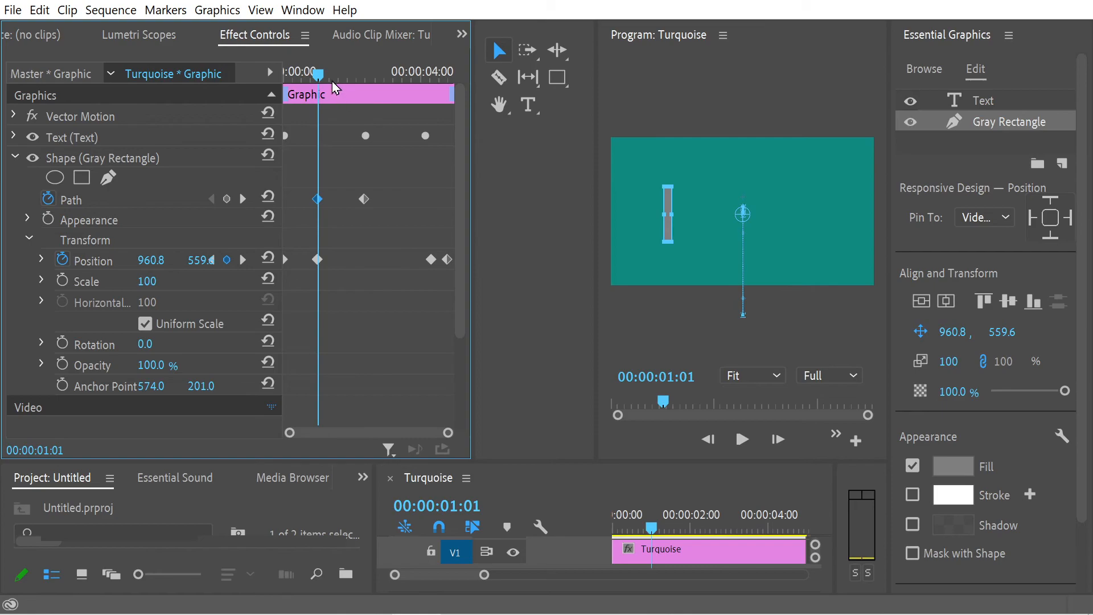
Step: Preview the animation from the start to check the rectangle's rise with the adjusted position keyframe
left_click_drag(332, 81, 247, 70)
key("space")
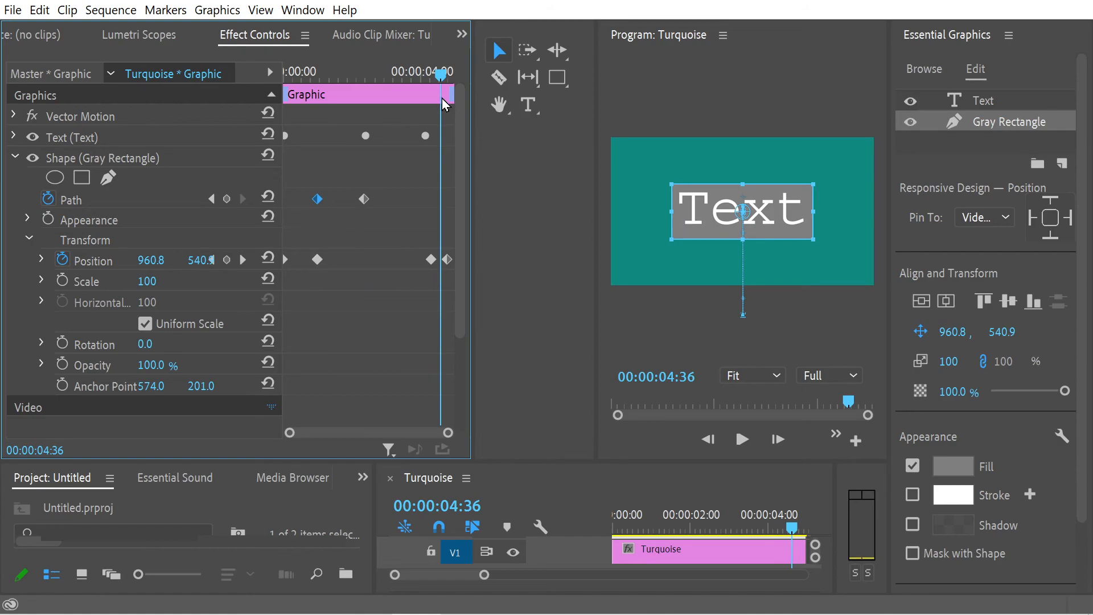
left_click_drag(456, 102, 272, 98)
left_click(742, 439)
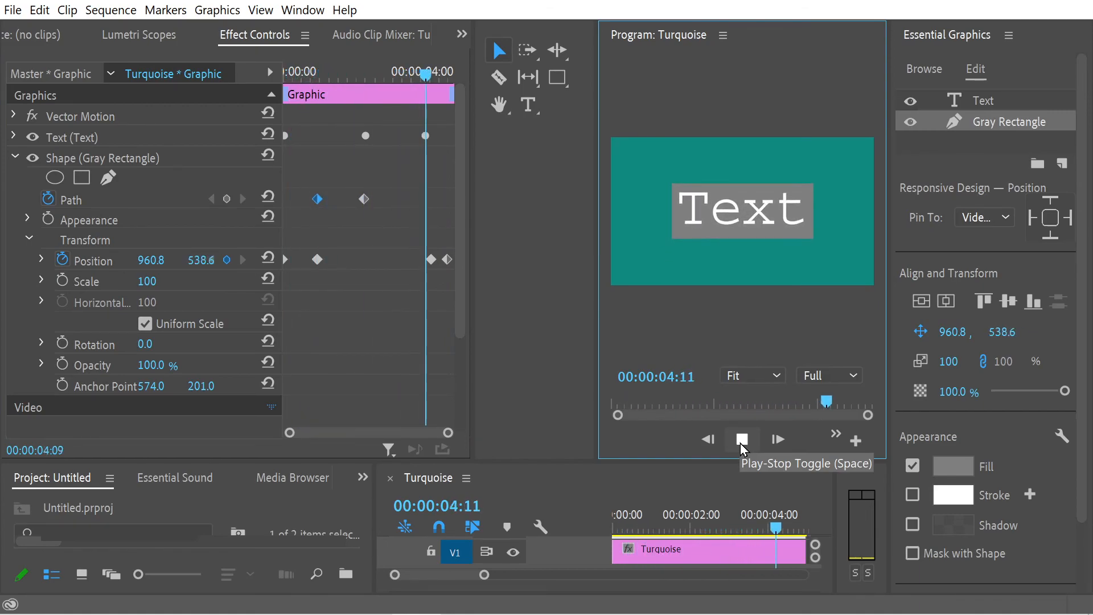
Step: Return the playhead to the start and scrub to the rectangle's position keyframe at 00:00:01:01
left_click(241, 83)
key("Home")
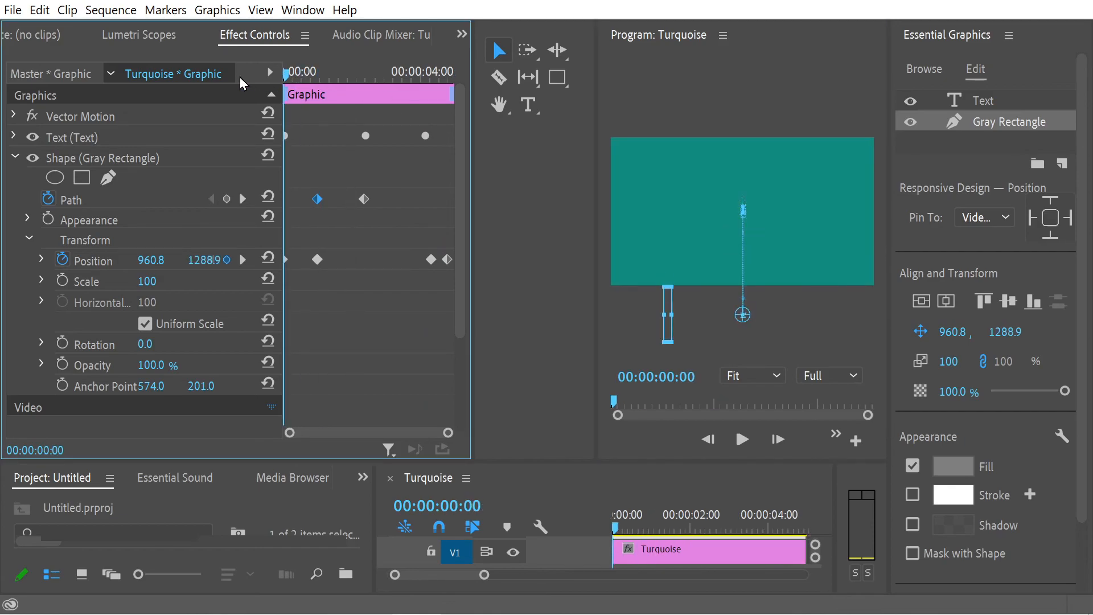
mouse_move(307, 93)
left_mouse_down()
mouse_move(357, 107)
mouse_move(288, 101)
mouse_move(317, 102)
left_mouse_up()
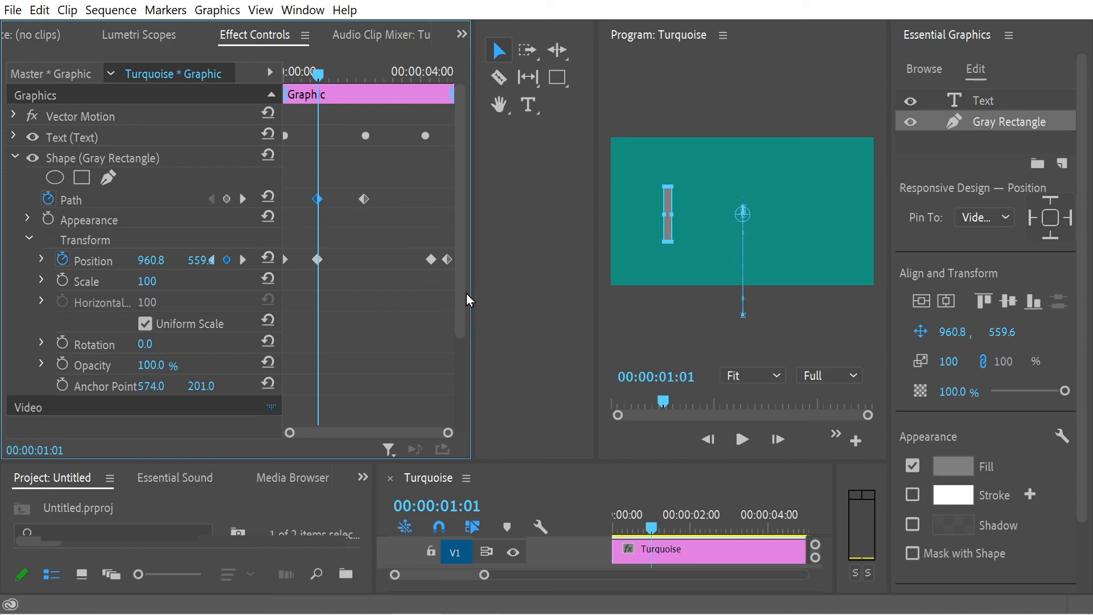
Step: Expand the Text layer and its Transform group to examine its Scale and Opacity keyframes alongside the gray rectangle's Path and Position keyframes
left_click_drag(463, 307, 467, 409)
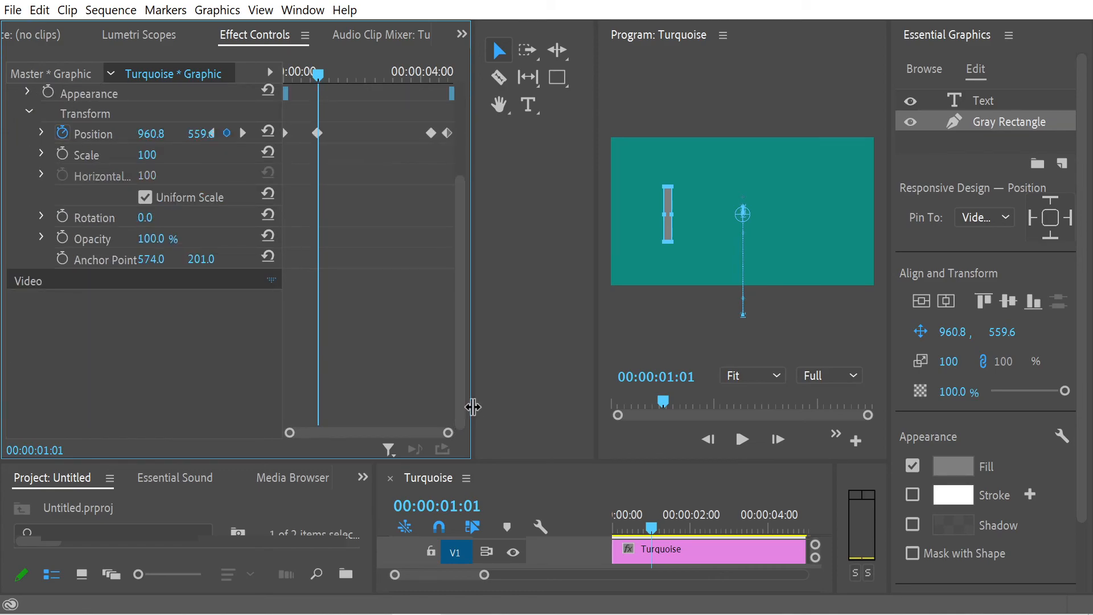
left_click_drag(455, 346, 472, 249)
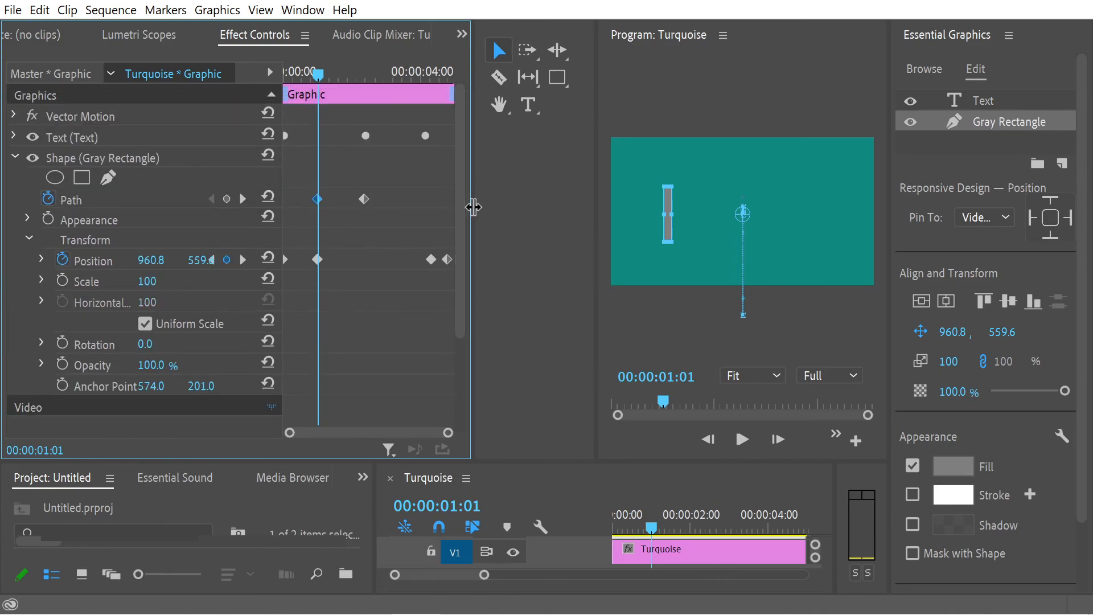
left_click(14, 136)
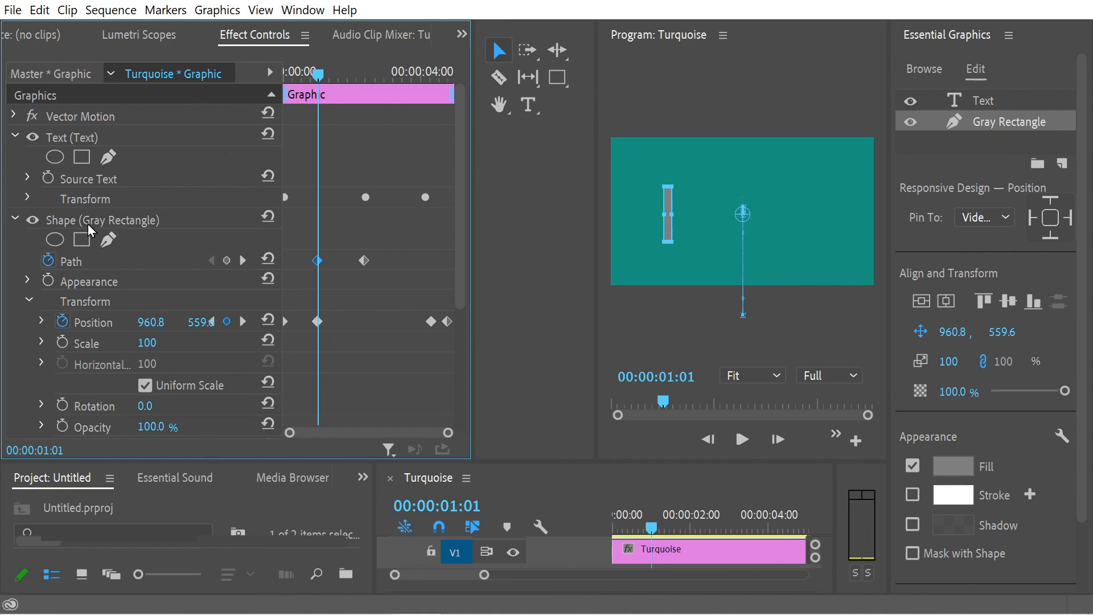
left_click(21, 206)
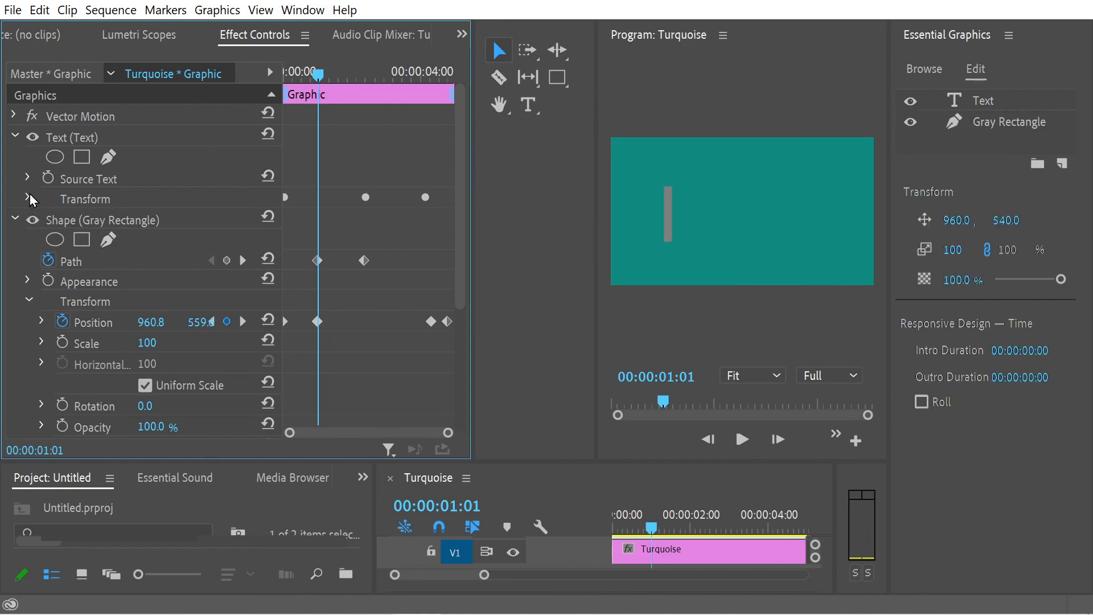
left_click(29, 196)
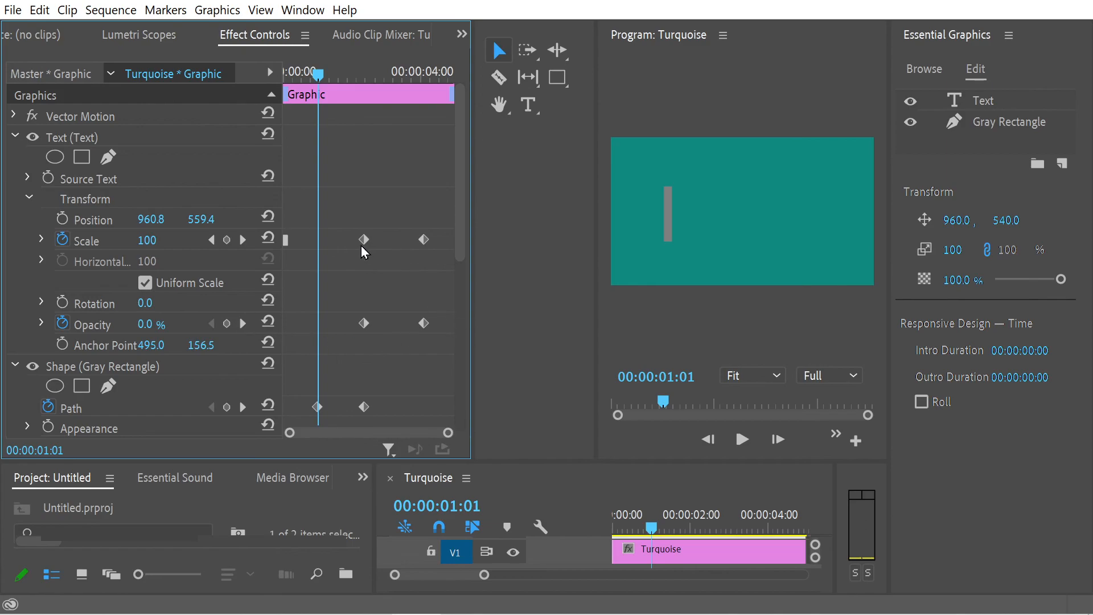
left_click_drag(460, 179, 465, 217)
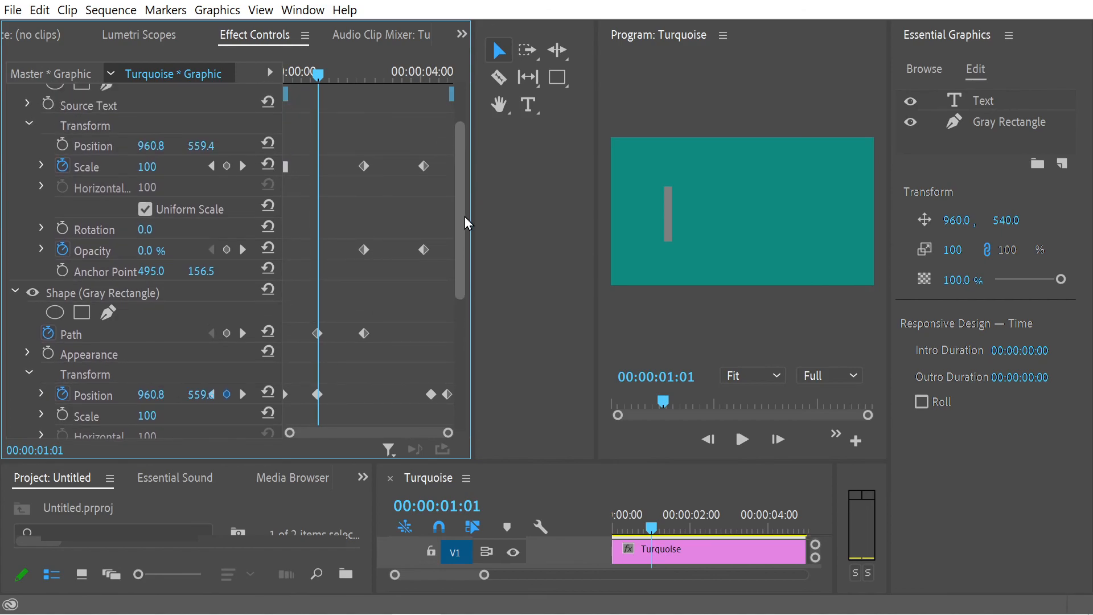
Step: Widen the Effect Controls property column and the whole Effect Controls area, and return the playhead to 00:00:00:00
left_click_drag(282, 247, 312, 246)
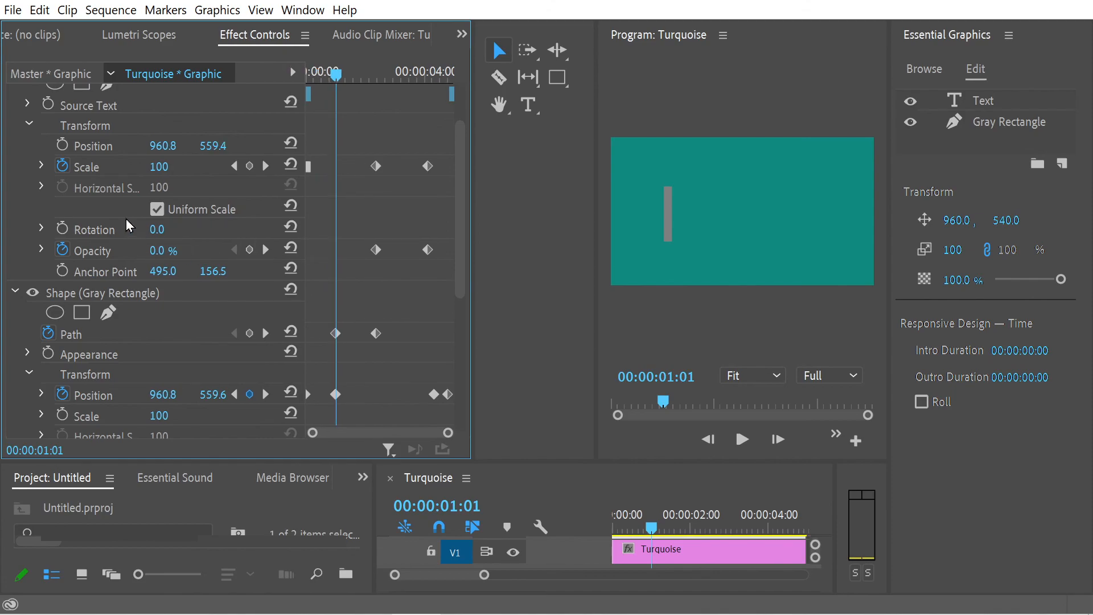
left_click_drag(336, 74, 303, 123)
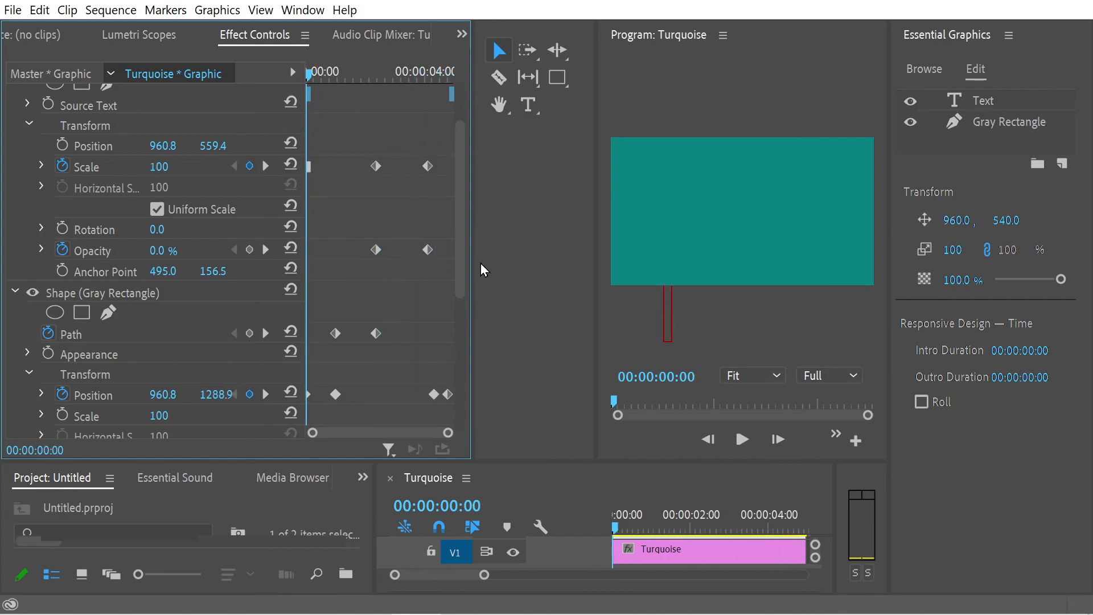
left_click_drag(474, 262, 556, 278)
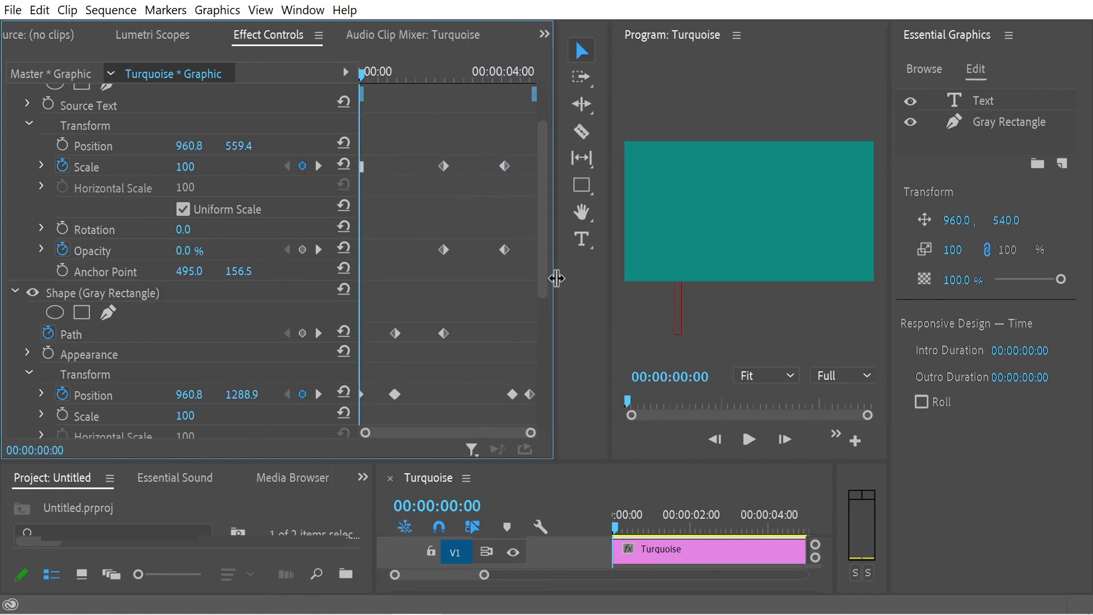